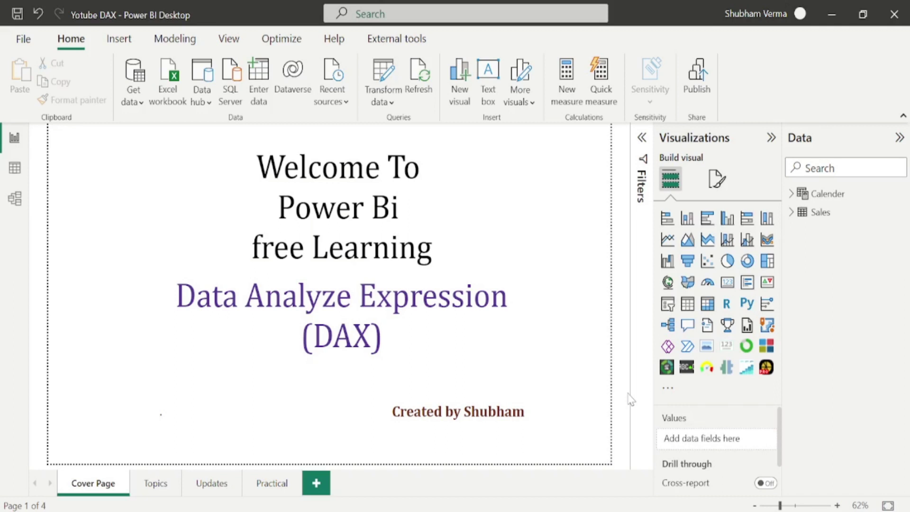
Step: Show the Topics page, then switch to the browser and read the DATESBETWEEN documentation through its syntax and parameters
{"action": "left_click", "coordinate": [156, 484]}
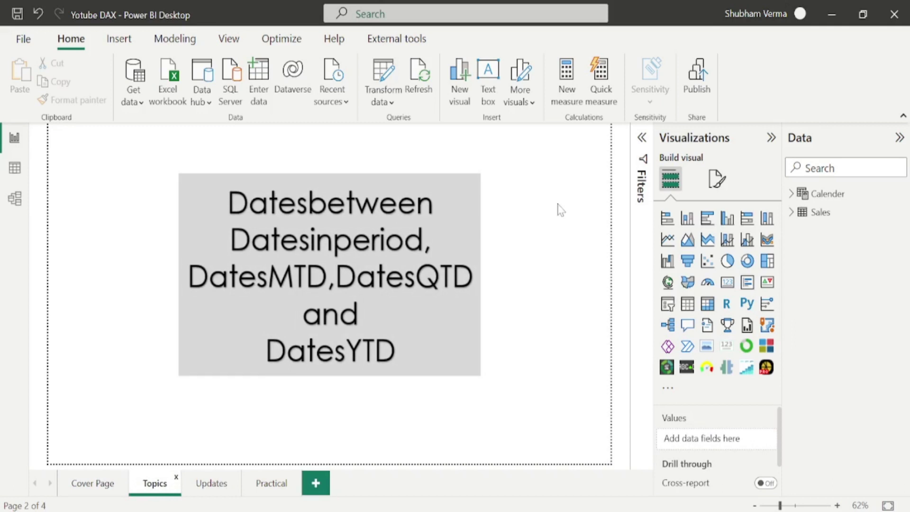
{"action": "key", "text": "alt+Tab"}
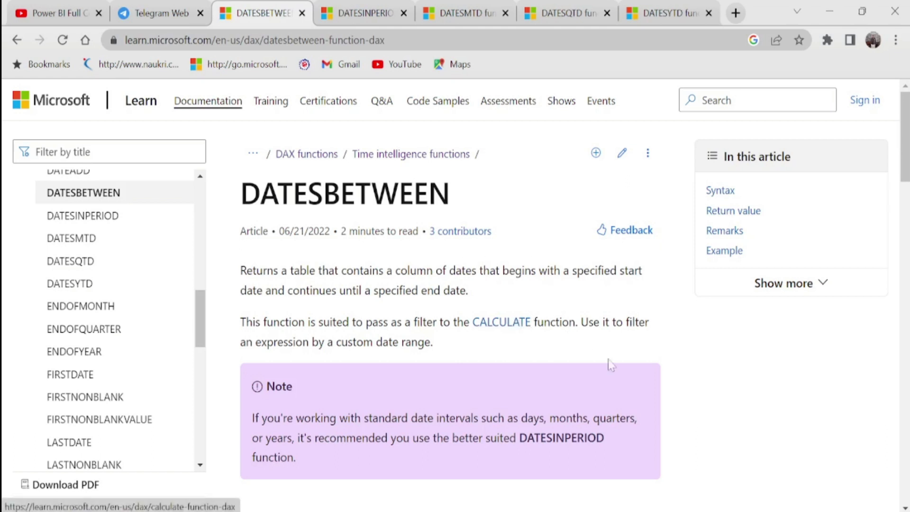
{"action": "scroll", "coordinate": [904, 142], "scroll_direction": "down", "scroll_amount": 4}
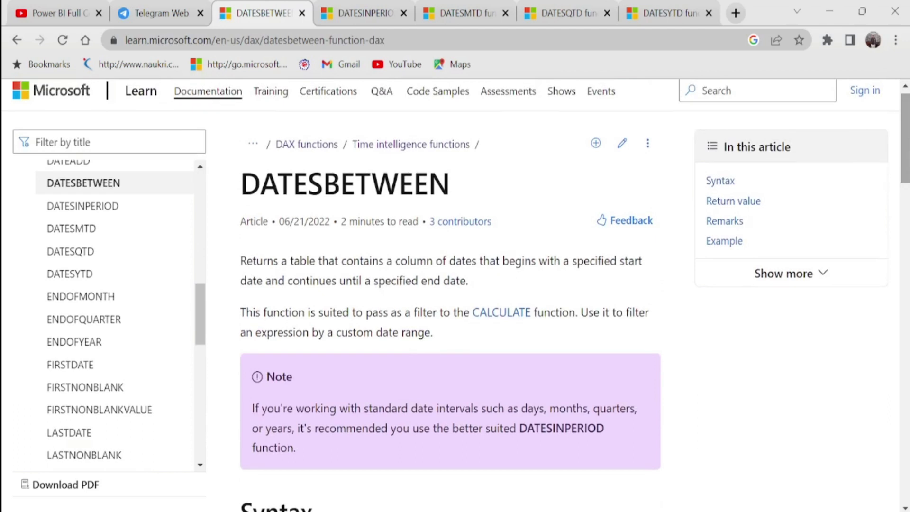
{"action": "scroll", "coordinate": [450, 294], "scroll_direction": "down", "scroll_amount": 3}
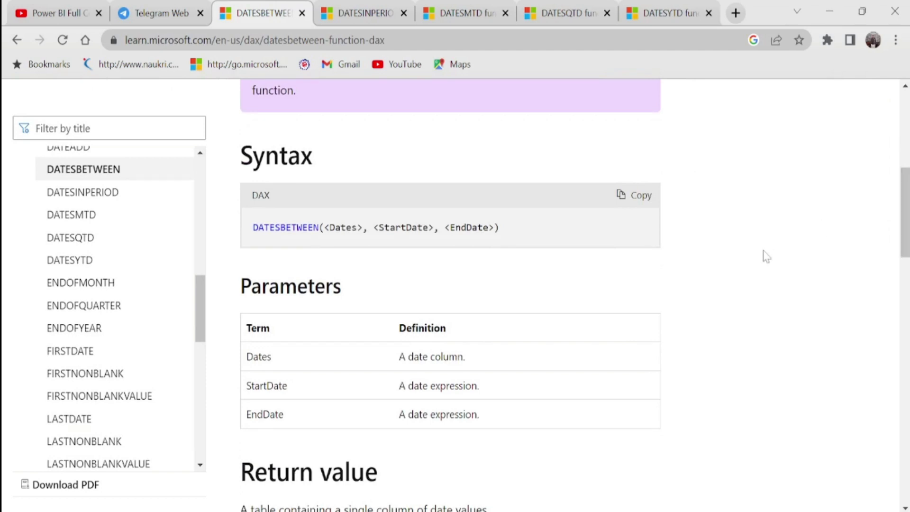
Step: Switch back to Power BI Desktop, open the Practical report page and expand the Sales table's fields
{"action": "key", "text": "alt+Tab"}
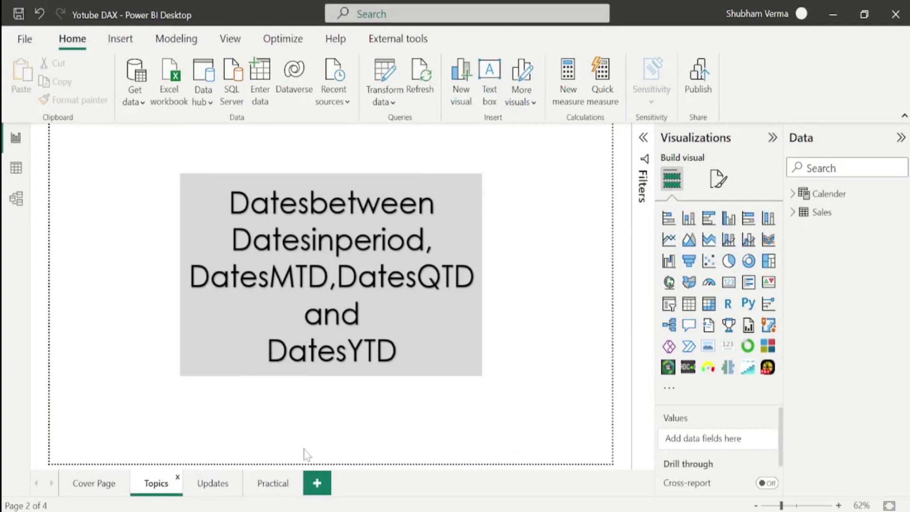
{"action": "left_click", "coordinate": [273, 484]}
{"action": "left_click", "coordinate": [821, 212]}
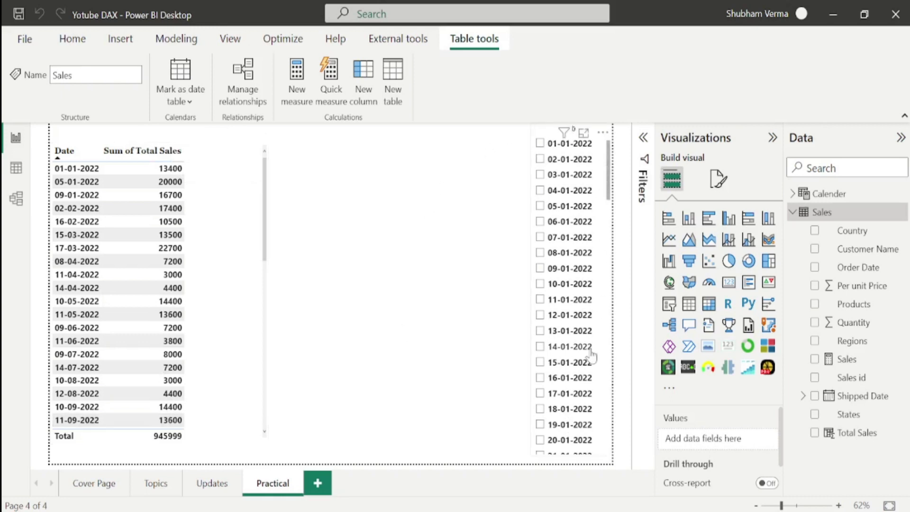
{"action": "left_click", "coordinate": [356, 362]}
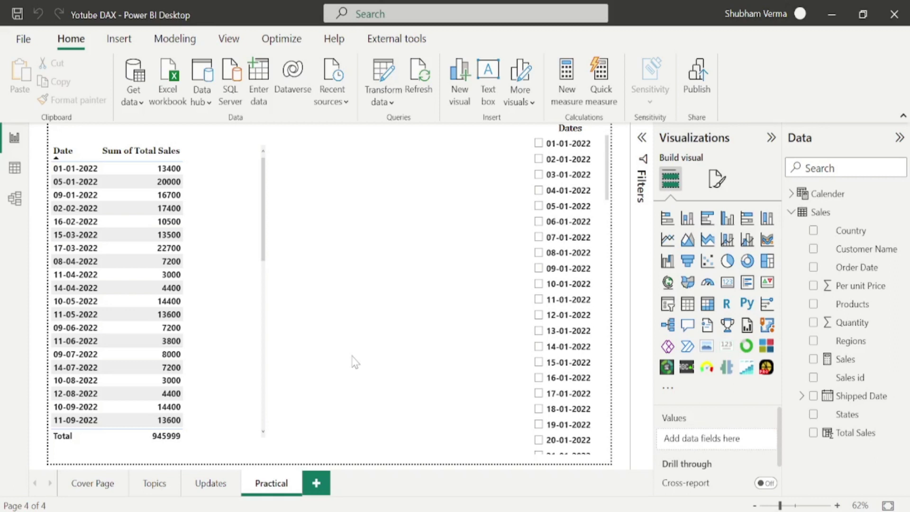
Step: Create a new measure named Datesbetween in the Sales table
{"action": "left_click", "coordinate": [902, 212]}
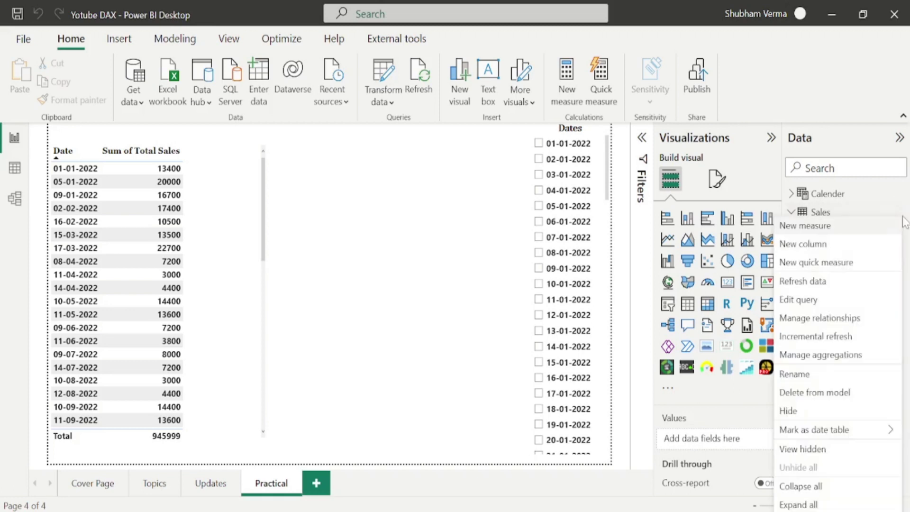
{"action": "left_click", "coordinate": [804, 226]}
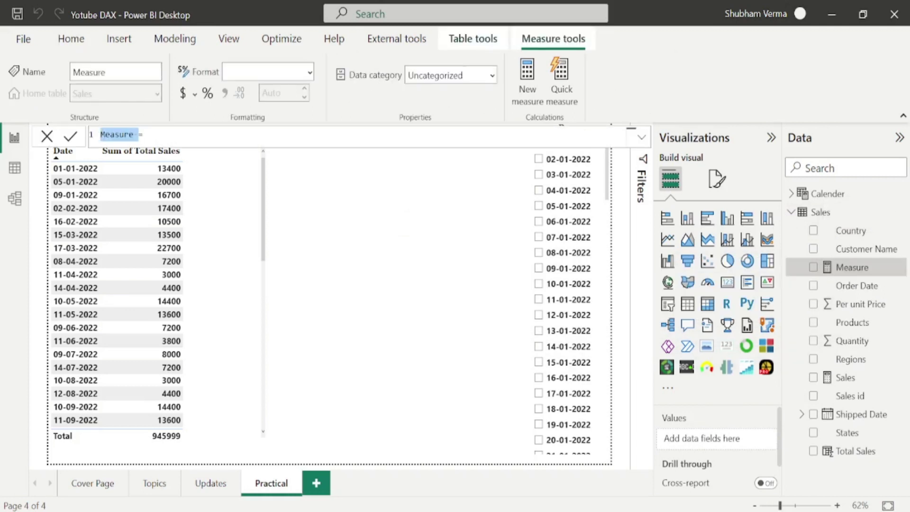
{"action": "type", "text": "Dates"}
{"action": "type", "text": "between"}
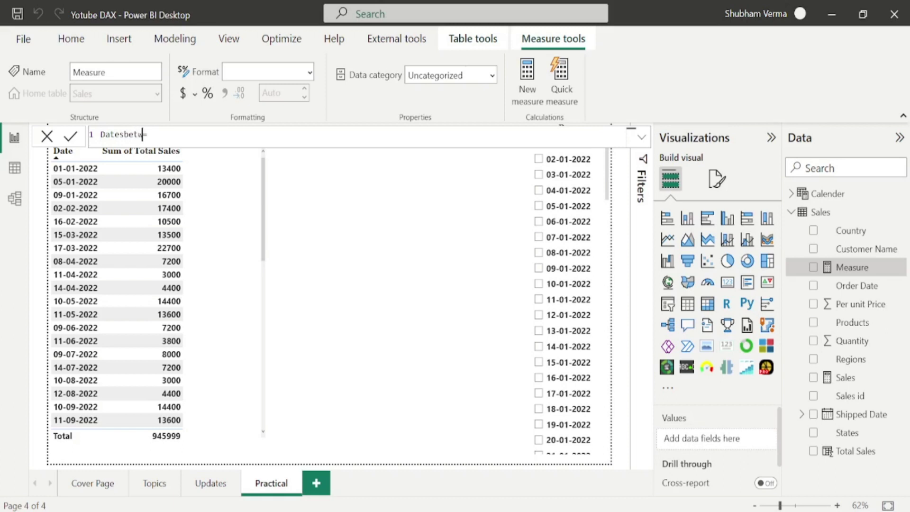
{"action": "key", "text": "Right"}
{"action": "key", "text": "Right"}
Step: Begin the measure's formula with CALCULATE, using SUM(Sales[Total Sales]) as its expression
{"action": "type", "text": "cal"}
{"action": "key", "text": "Tab"}
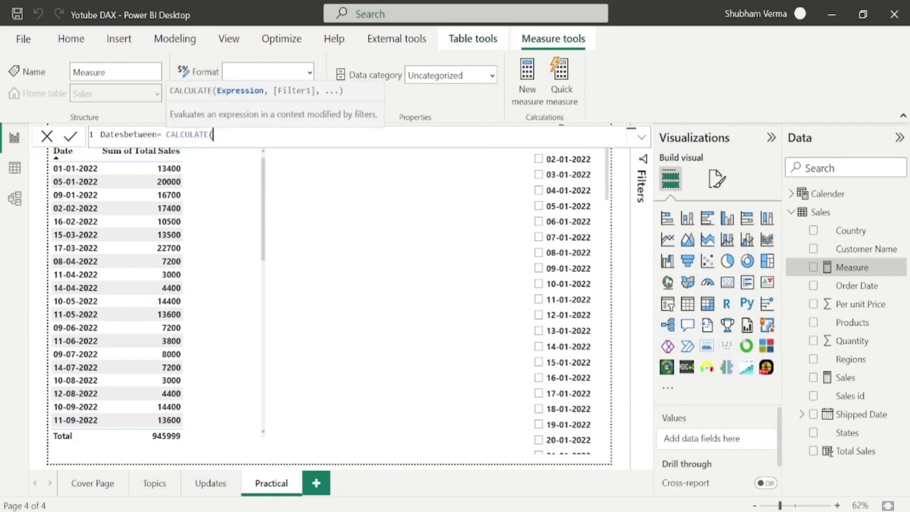
{"action": "type", "text": "sum"}
{"action": "key", "text": "Tab"}
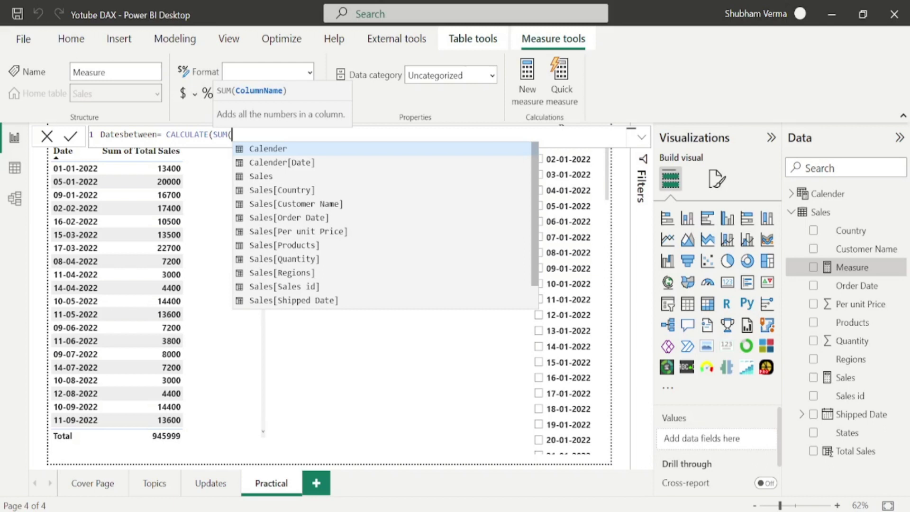
{"action": "type", "text": "tot"}
{"action": "key", "text": "Tab"}
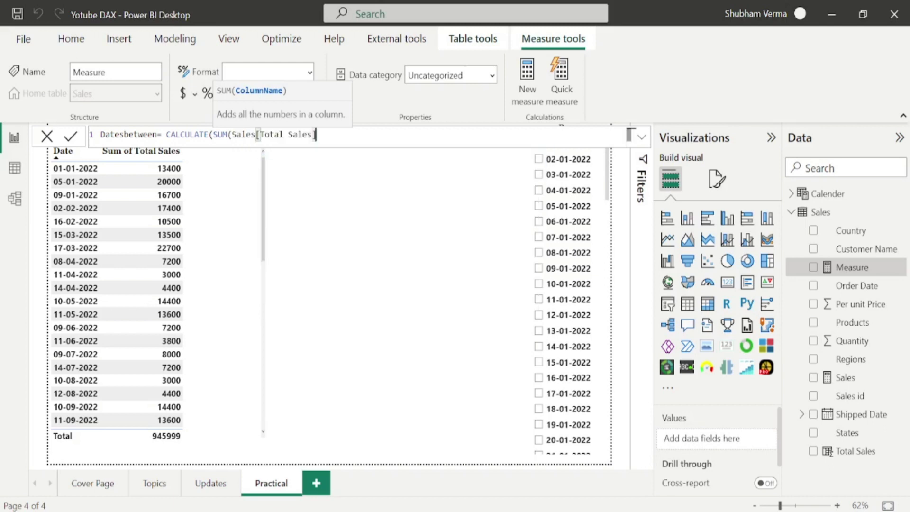
{"action": "type", "text": ")"}
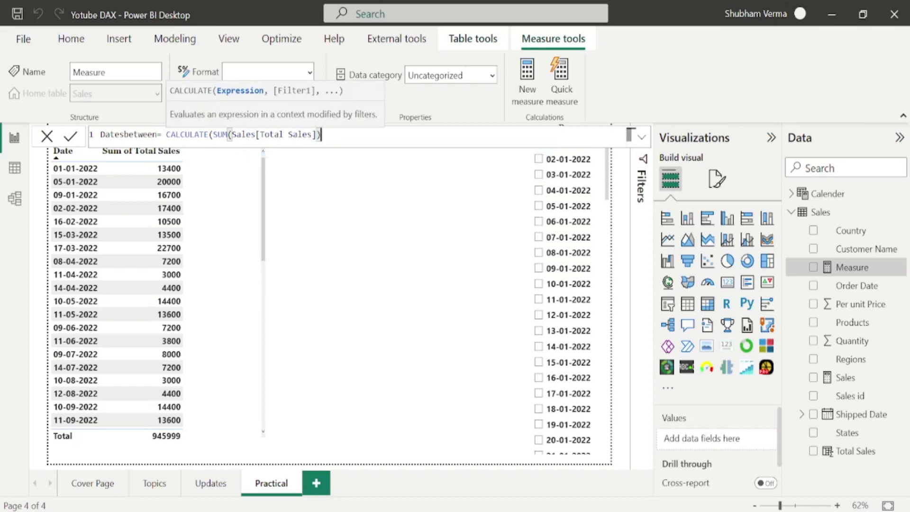
{"action": "type", "text": ","}
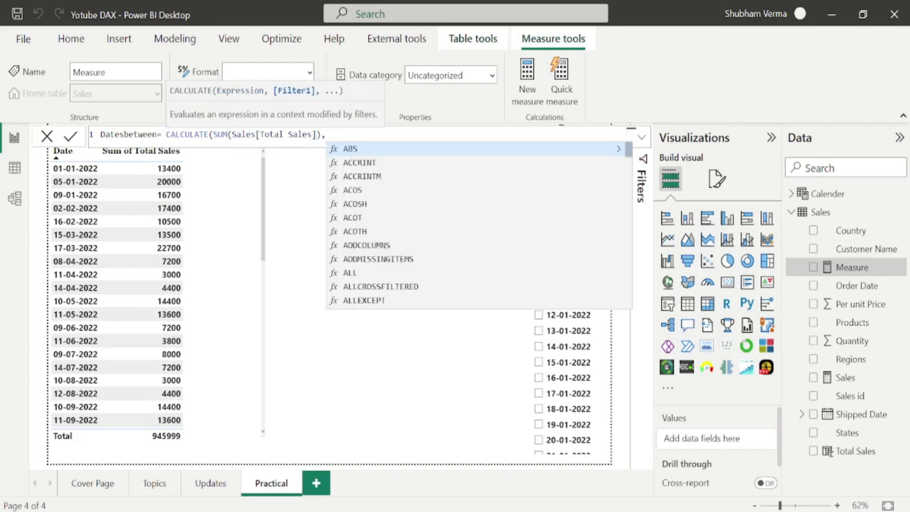
Step: Add a DATESBETWEEN filter to the formula with Calender[Date] as its dates column
{"action": "type", "text": "dates"}
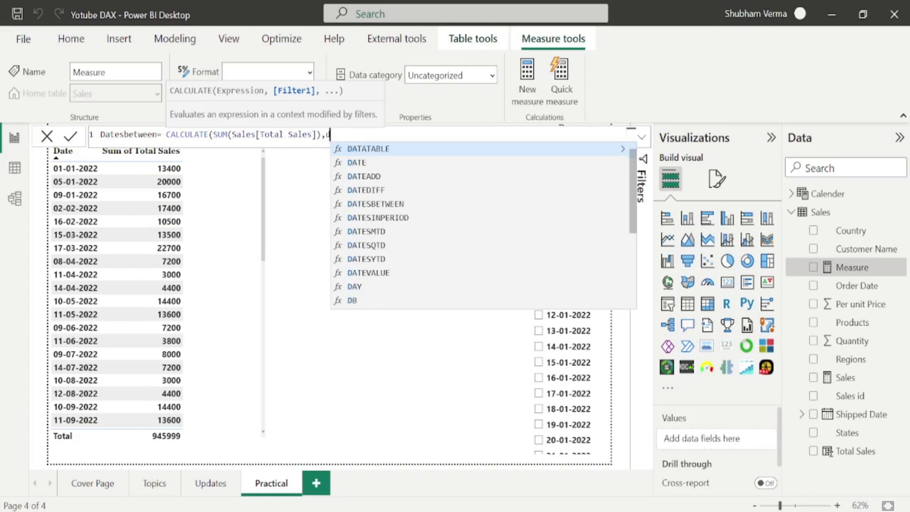
{"action": "key", "text": "Tab"}
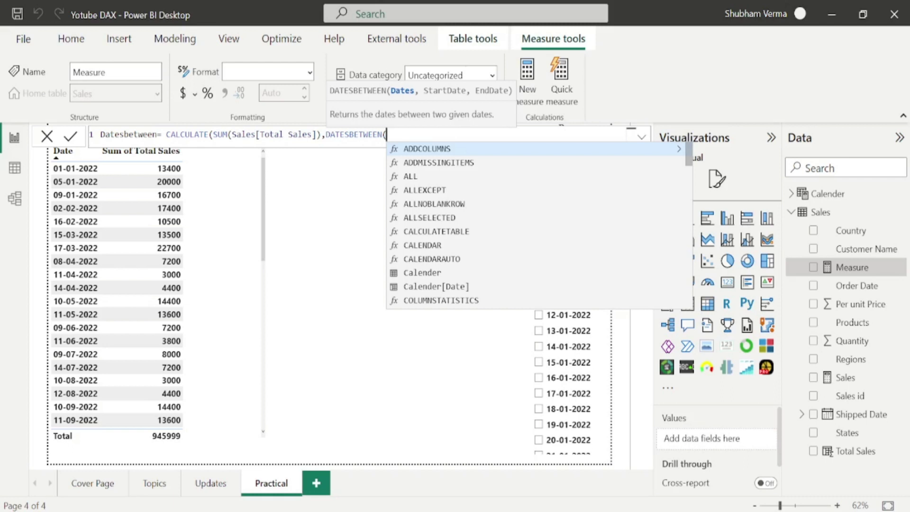
{"action": "type", "text": "date"}
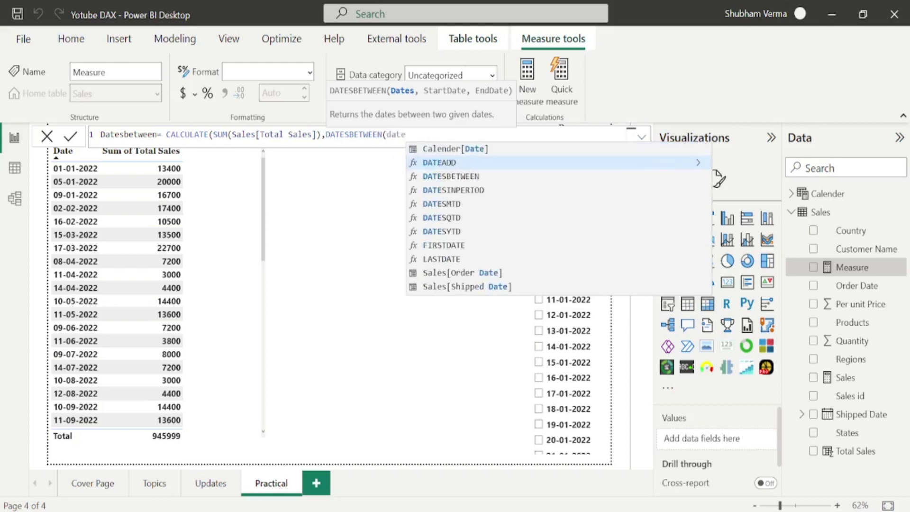
{"action": "key", "text": "Up"}
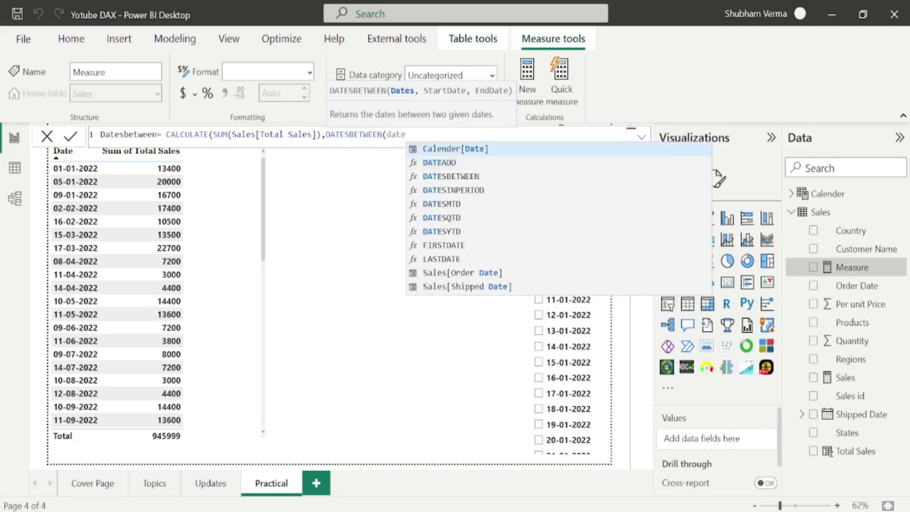
{"action": "key", "text": "Tab"}
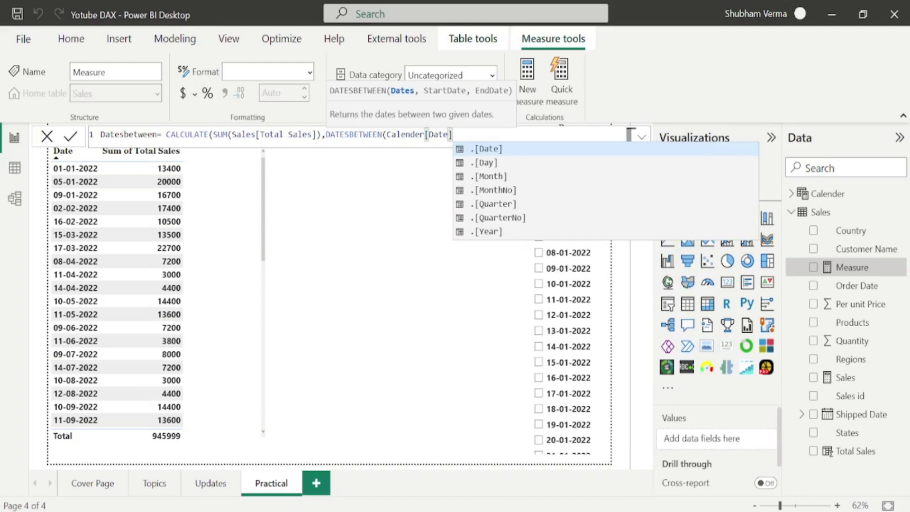
{"action": "type", "text": ","}
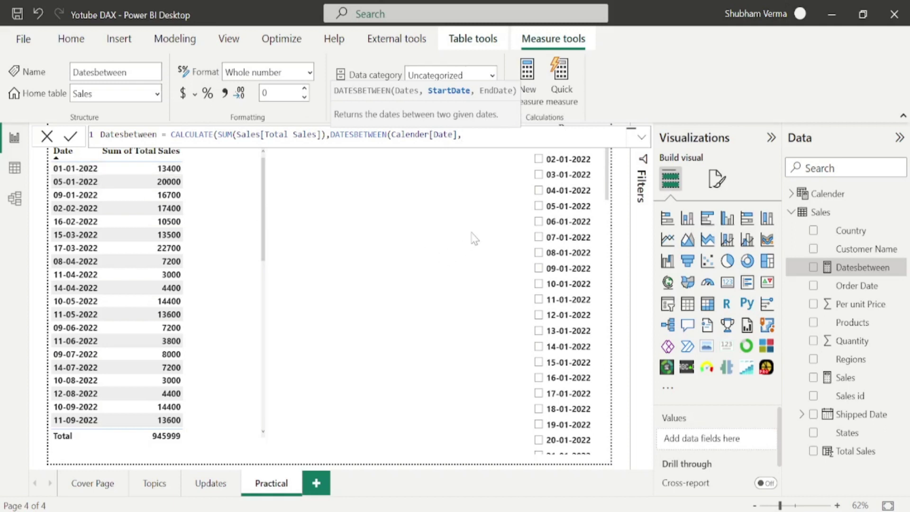
Step: Set the filter's start to DATE(2022,01,01) and its end to DATE(2022,01,05), close the formula and commit the measure
{"action": "type", "text": "date"}
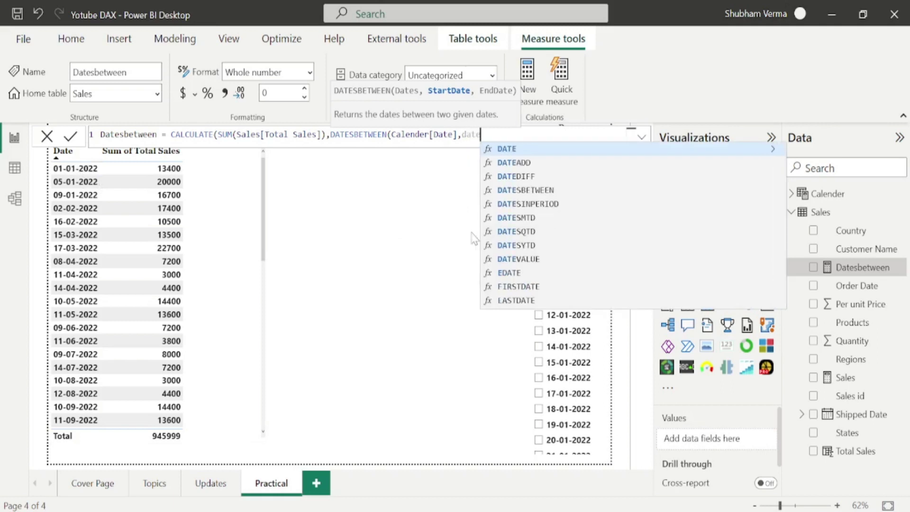
{"action": "key", "text": "Tab"}
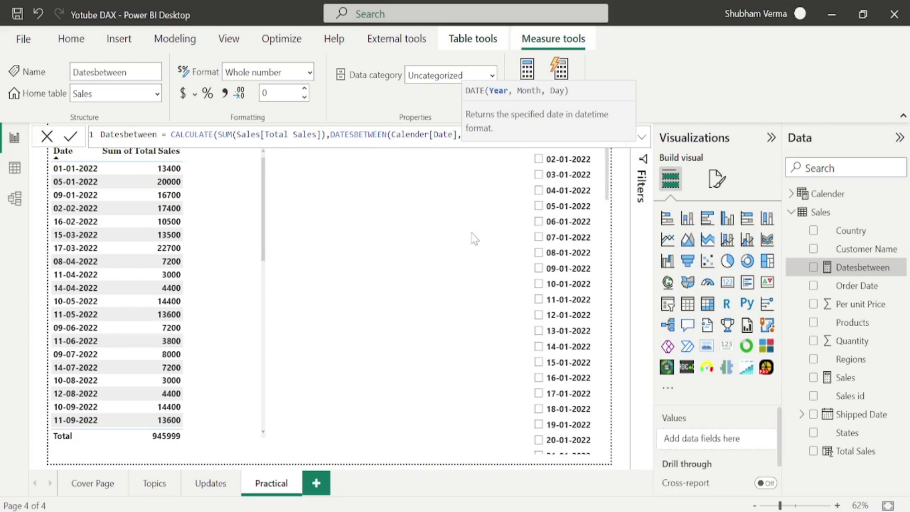
{"action": "type", "text": "2022,"}
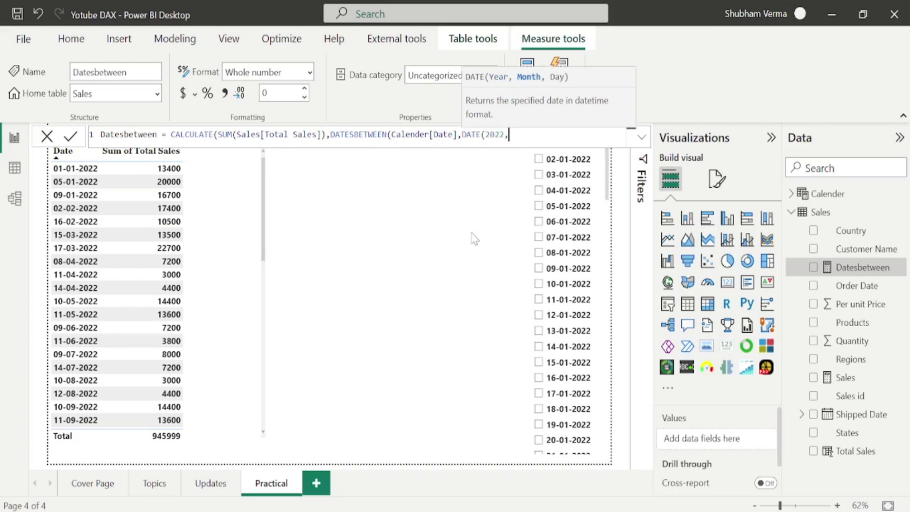
{"action": "type", "text": "01,01),"}
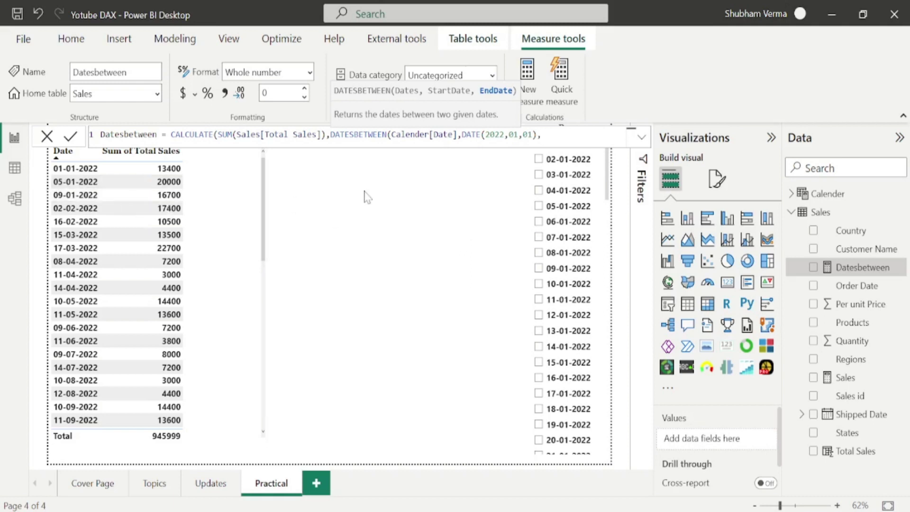
{"action": "type", "text": "date"}
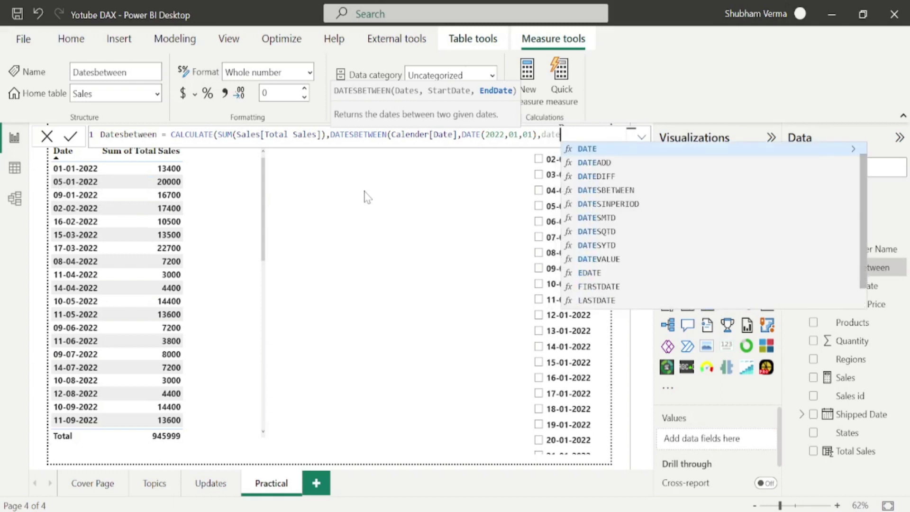
{"action": "key", "text": "Tab"}
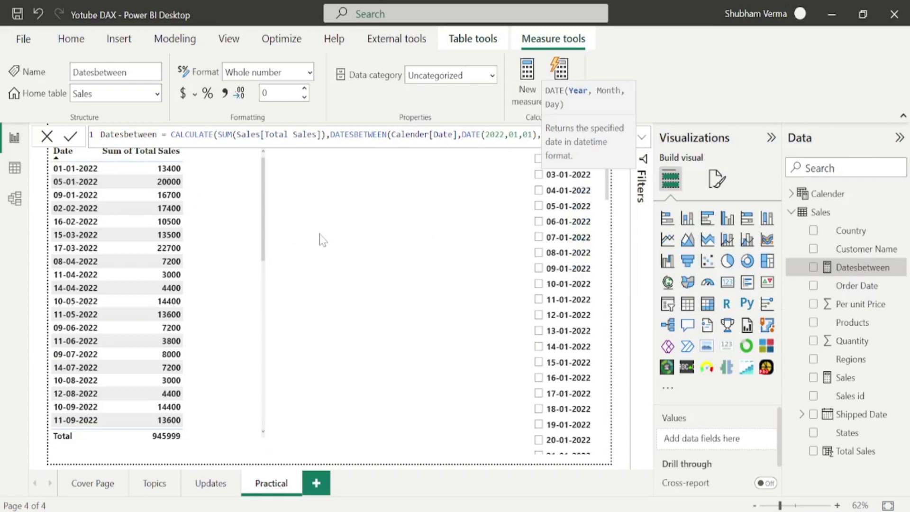
{"action": "type", "text": "2022,"}
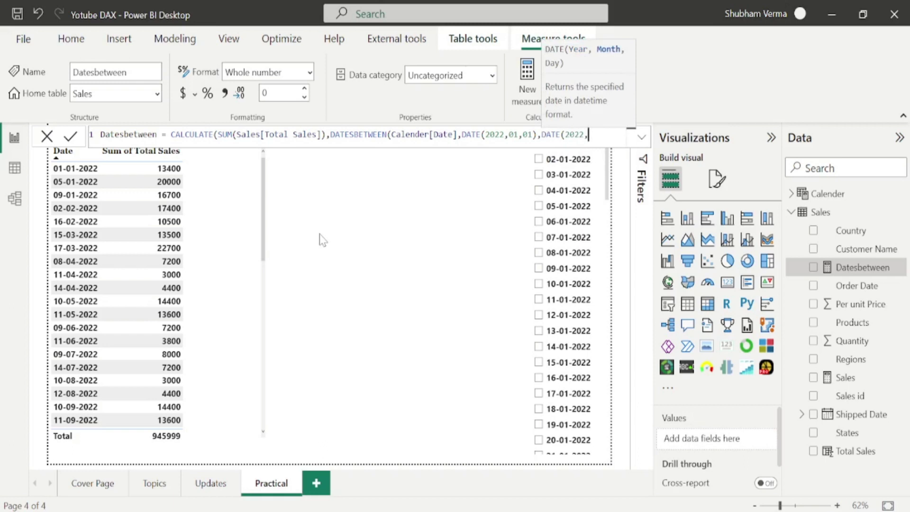
{"action": "type", "text": "01,05)))"}
{"action": "key", "text": "Return"}
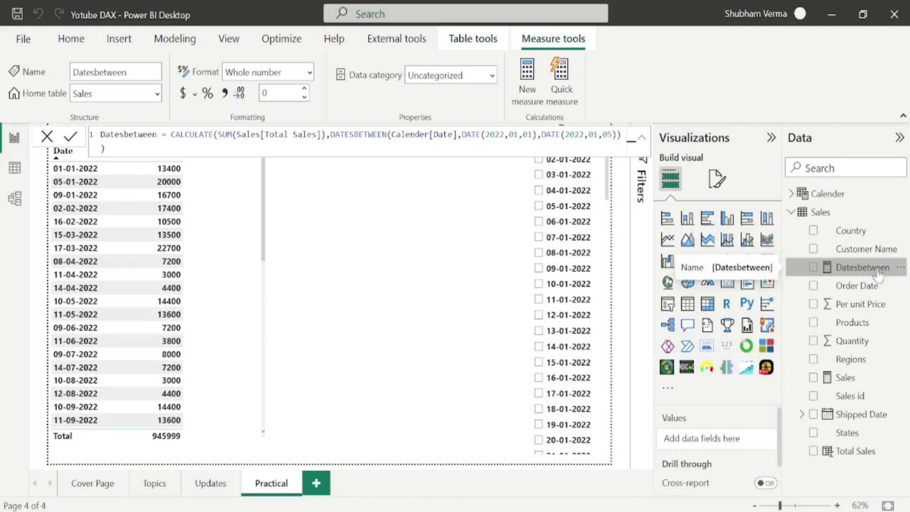
Step: Place the Datesbetween measure on the empty canvas area as a card visual and shrink the card to a compact size
{"action": "left_click_drag", "start_coordinate": [877, 274], "coordinate": [416, 189]}
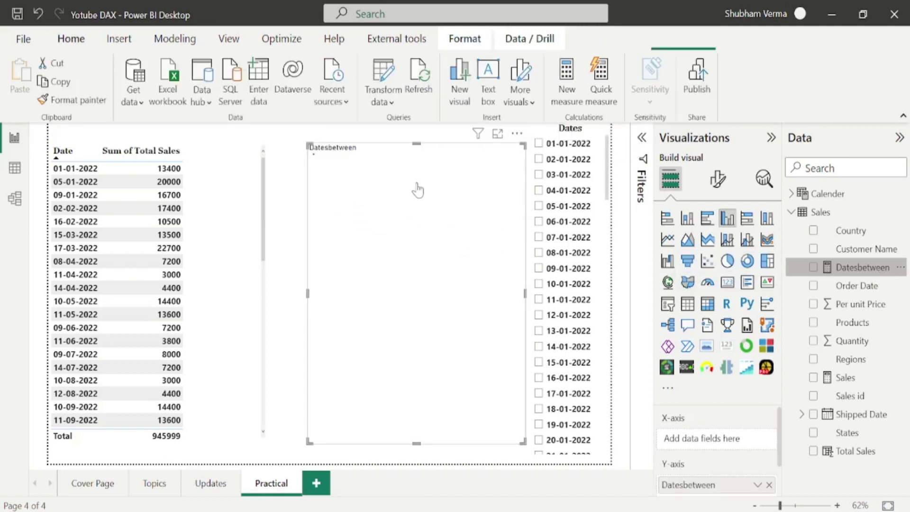
{"action": "left_click", "coordinate": [726, 282]}
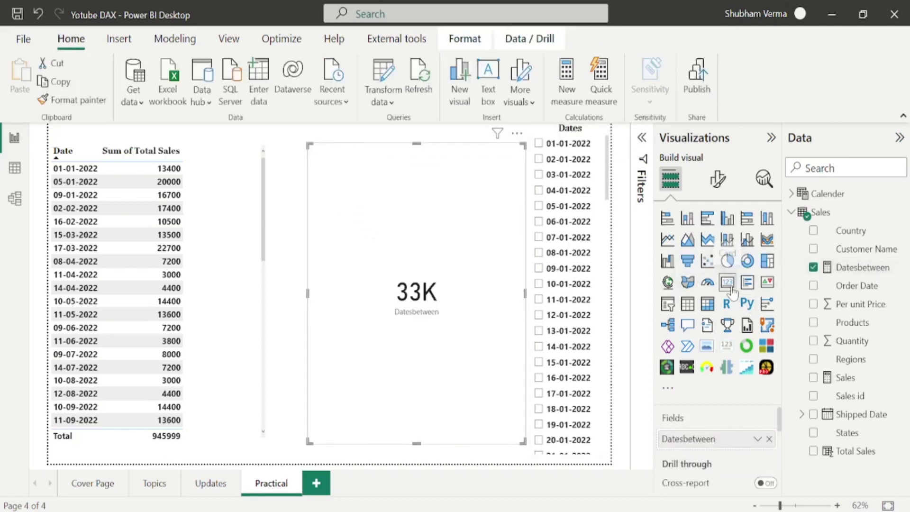
{"action": "left_click_drag", "start_coordinate": [523, 441], "coordinate": [431, 211]}
{"action": "left_click", "coordinate": [424, 230]}
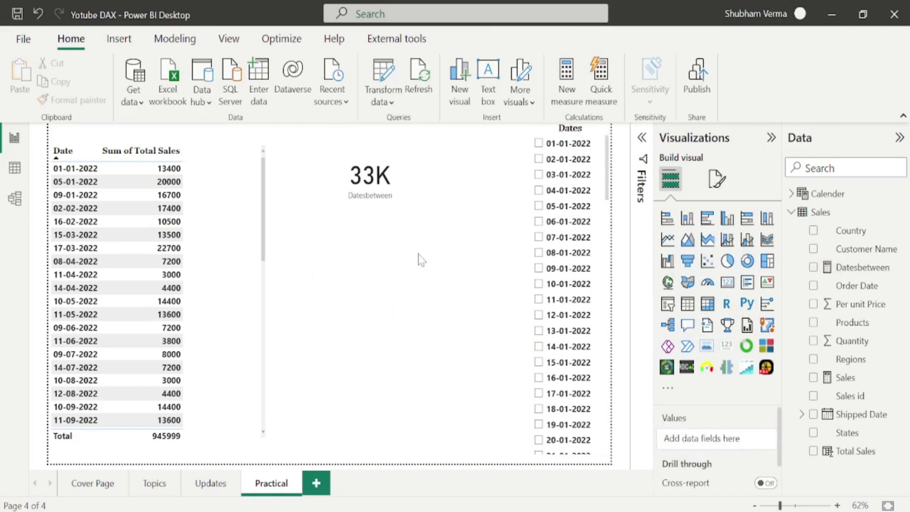
Step: Set the display units of the Datesbetween card's callout value to None
{"action": "left_click", "coordinate": [414, 205]}
{"action": "left_click", "coordinate": [710, 187]}
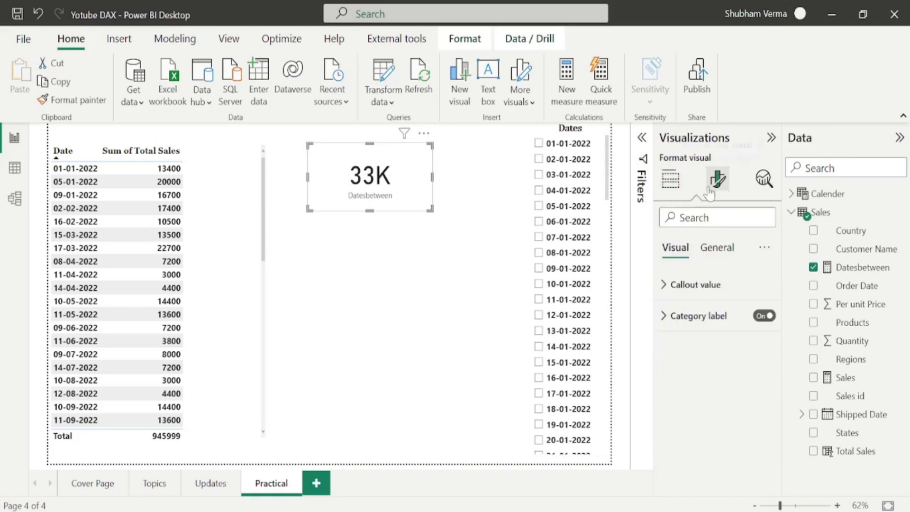
{"action": "left_click", "coordinate": [666, 285]}
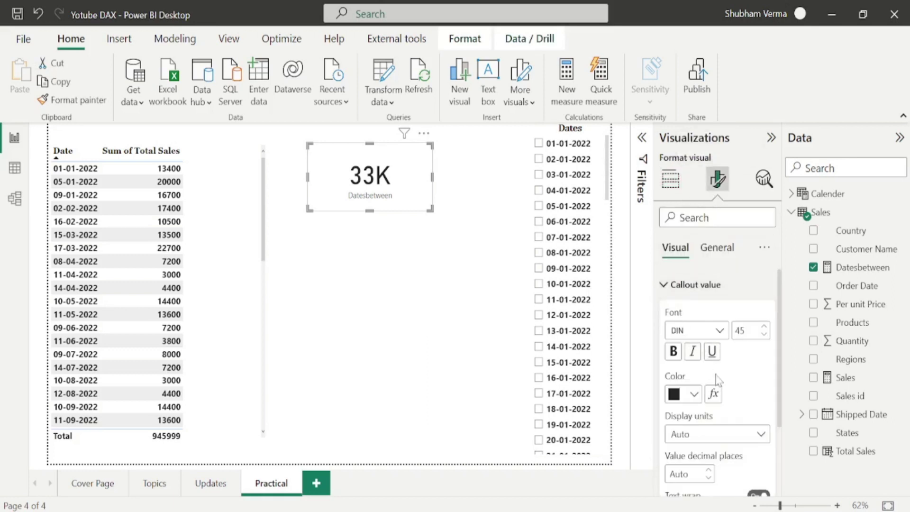
{"action": "left_click", "coordinate": [757, 434]}
{"action": "left_click", "coordinate": [706, 345]}
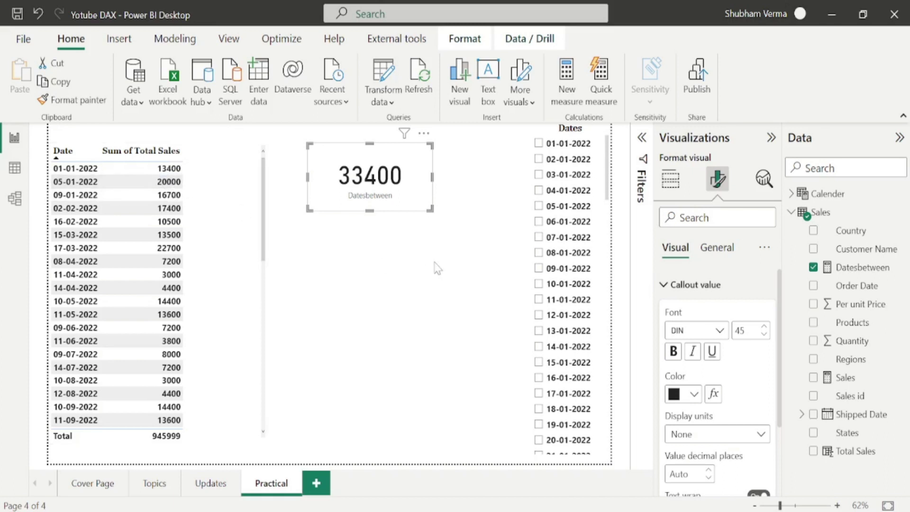
Step: Review the Datesbetween measure's formula and the report's Topics page
{"action": "left_click", "coordinate": [867, 267]}
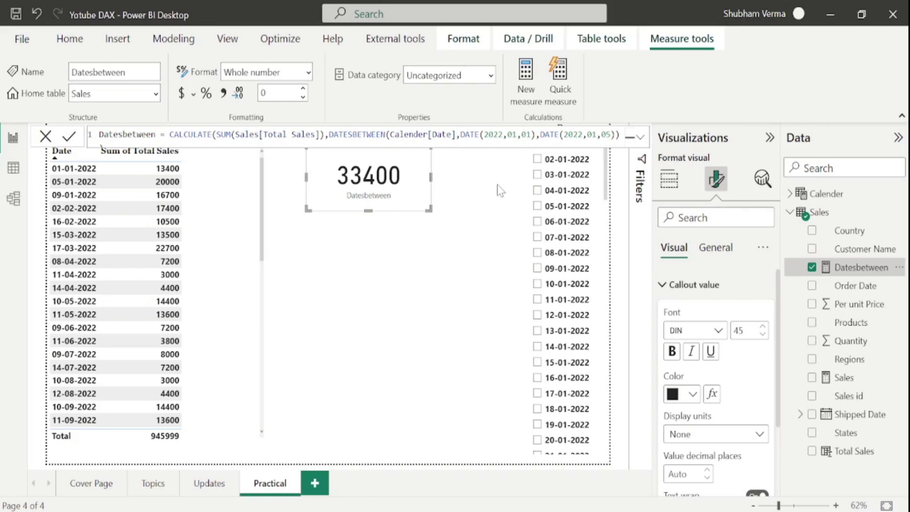
{"action": "left_click", "coordinate": [153, 483]}
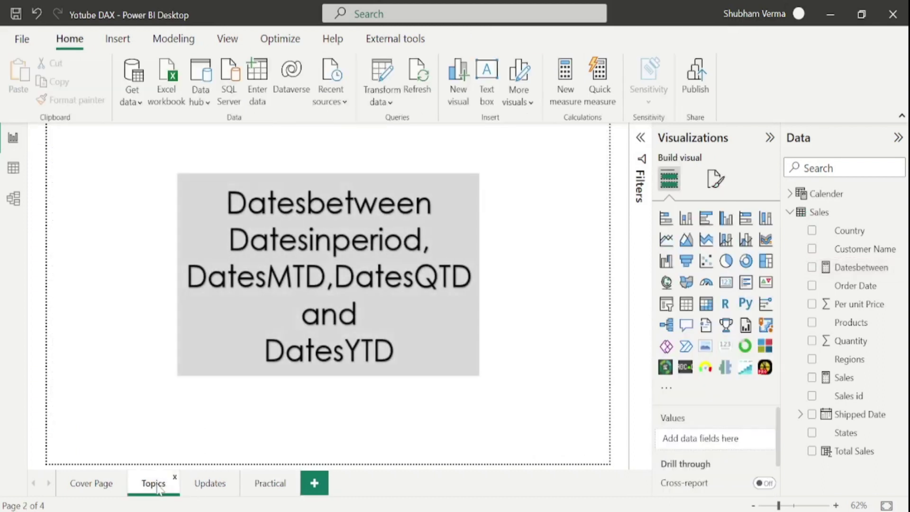
Step: Switch to the browser and examine the description, syntax and parameters in the DATESINPERIOD documentation
{"action": "key", "text": "alt+Tab"}
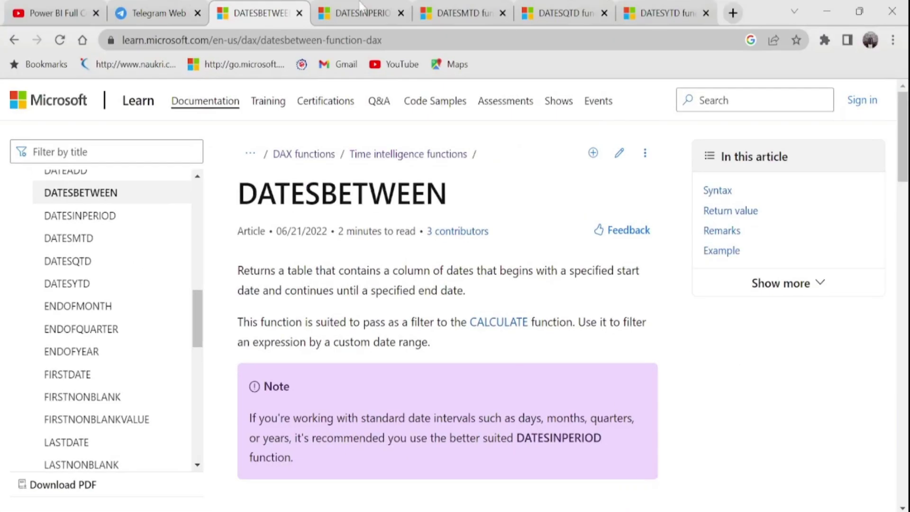
{"action": "left_click", "coordinate": [361, 9]}
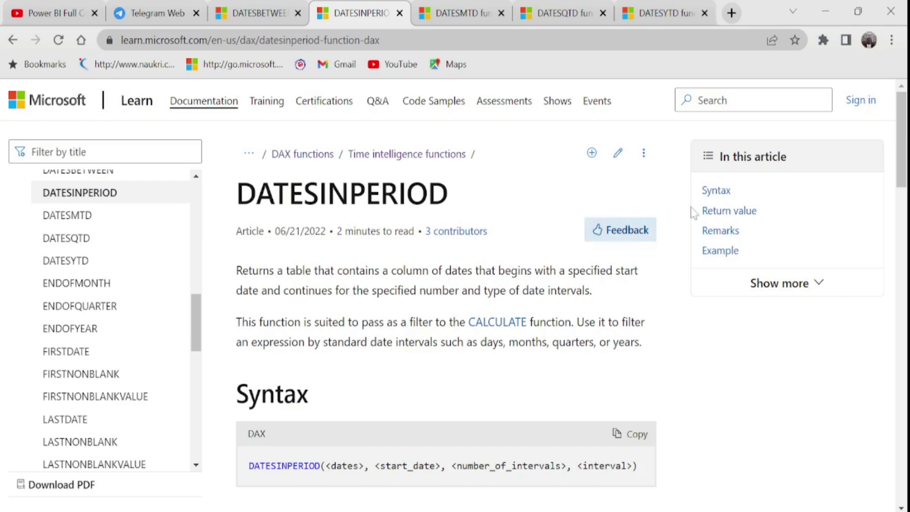
{"action": "left_click_drag", "start_coordinate": [900, 142], "coordinate": [900, 213]}
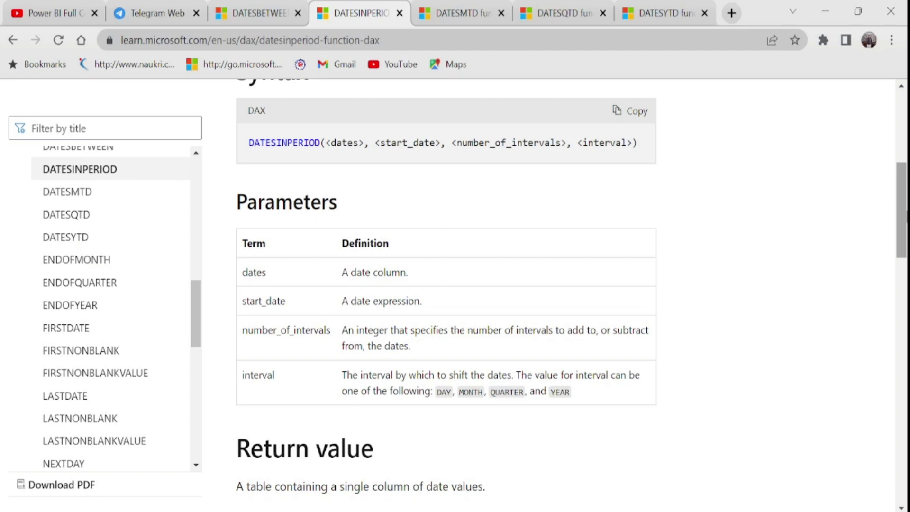
{"action": "scroll", "coordinate": [733, 408], "scroll_direction": "up", "scroll_amount": 7}
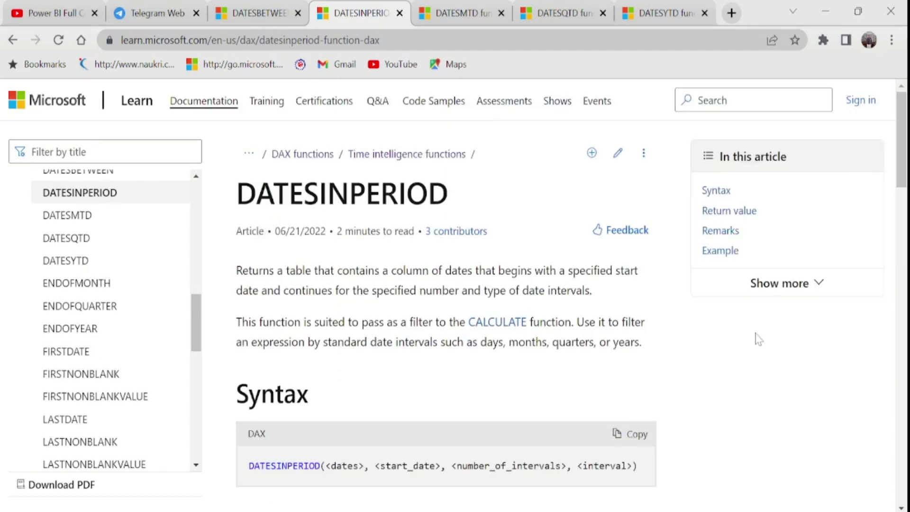
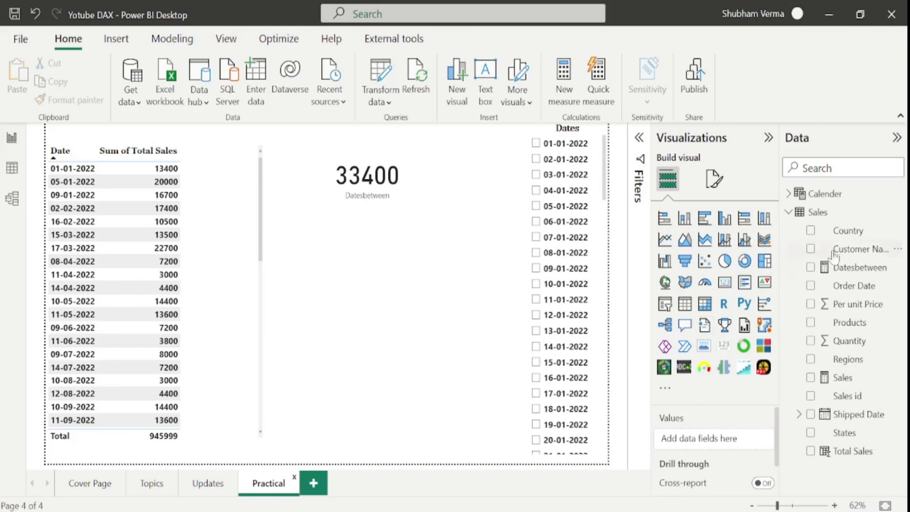
Step: Create a new measure named Datesinperiod in the Sales table and begin its formula with CALCULATE
{"action": "left_click", "coordinate": [896, 233]}
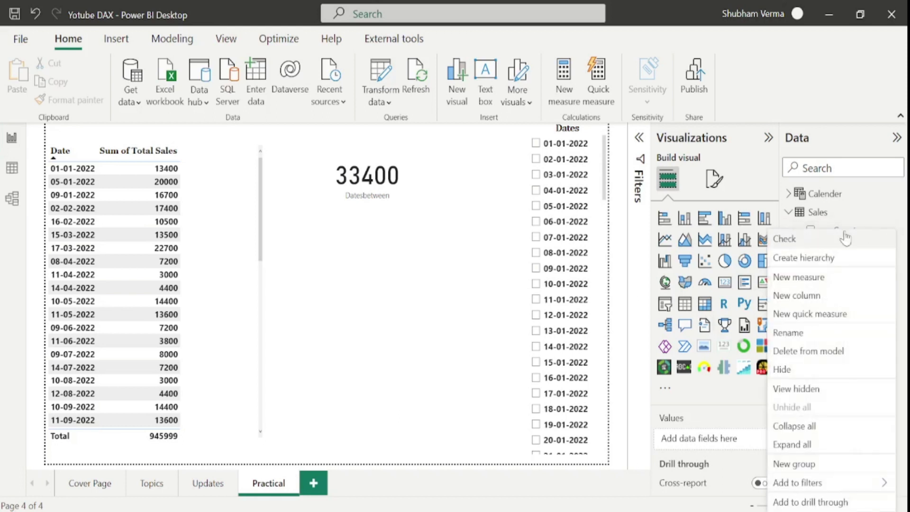
{"action": "left_click", "coordinate": [808, 279]}
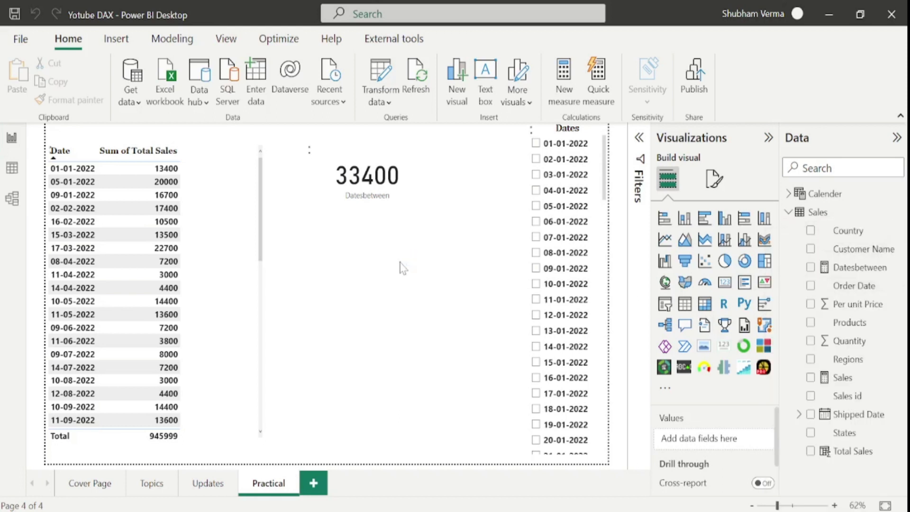
{"action": "key", "text": "BackSpace"}
{"action": "key", "text": "BackSpace"}
{"action": "key", "text": "BackSpace"}
{"action": "key", "text": "BackSpace"}
{"action": "key", "text": "BackSpace"}
{"action": "key", "text": "BackSpace"}
{"action": "key", "text": "BackSpace"}
{"action": "key", "text": "BackSpace"}
{"action": "key", "text": "BackSpace"}
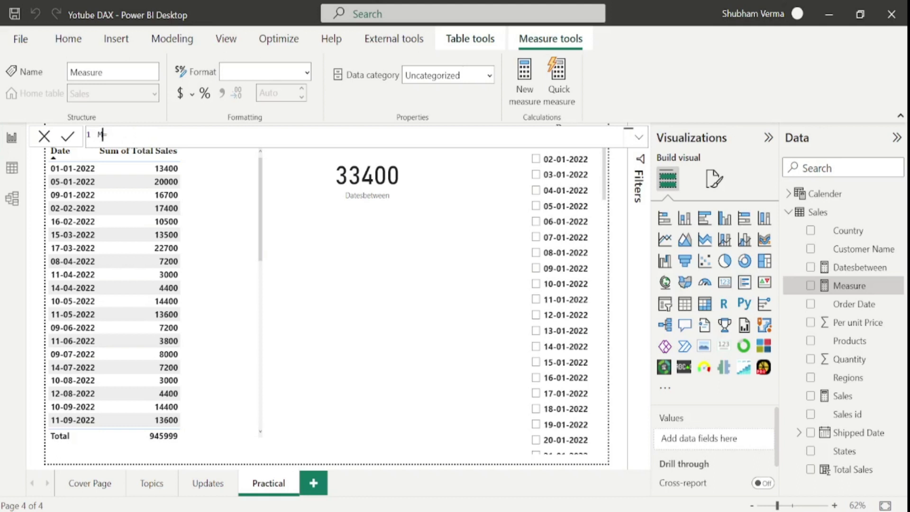
{"action": "type", "text": "Datesinperiod= cal"}
{"action": "key", "text": "Tab"}
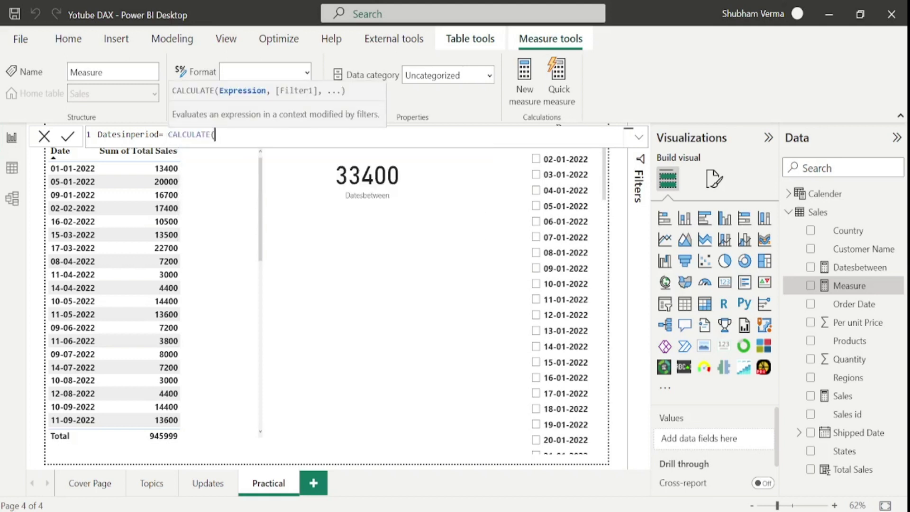
Step: Enter SUM(Sales[Total Sales]) as the expression of the CALCULATE function
{"action": "type", "text": "sum"}
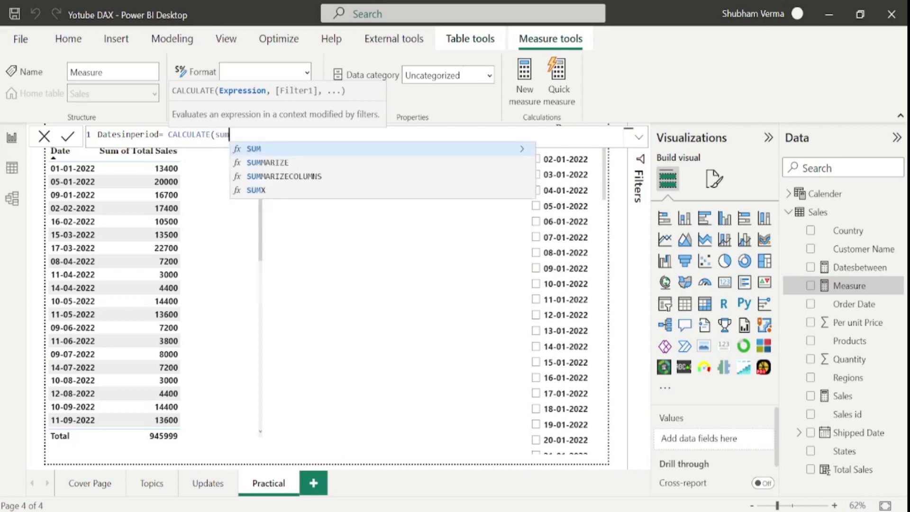
{"action": "key", "text": "Tab"}
{"action": "key", "text": "Up"}
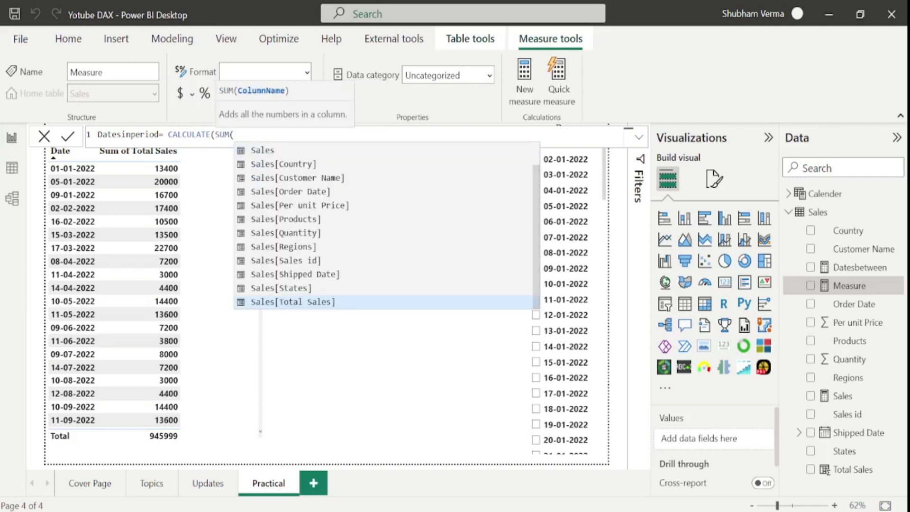
{"action": "key", "text": "Tab"}
{"action": "type", "text": ")"}
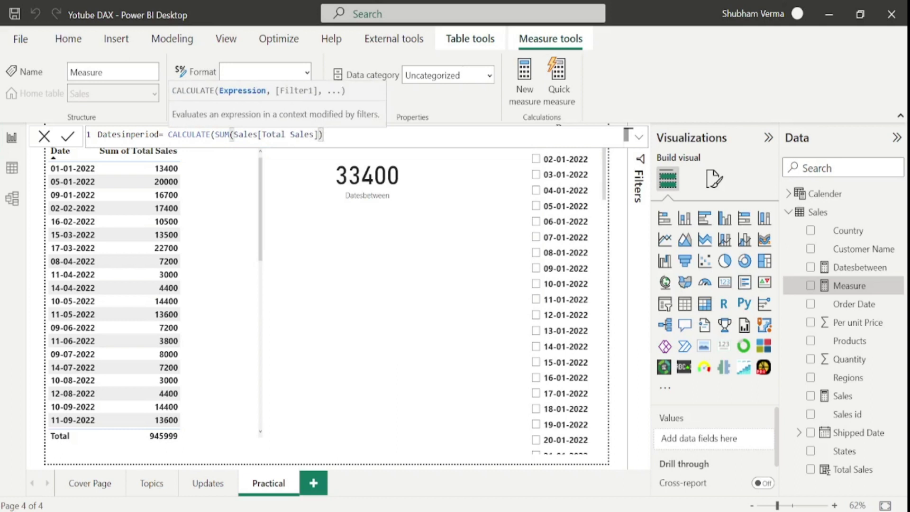
{"action": "type", "text": ","}
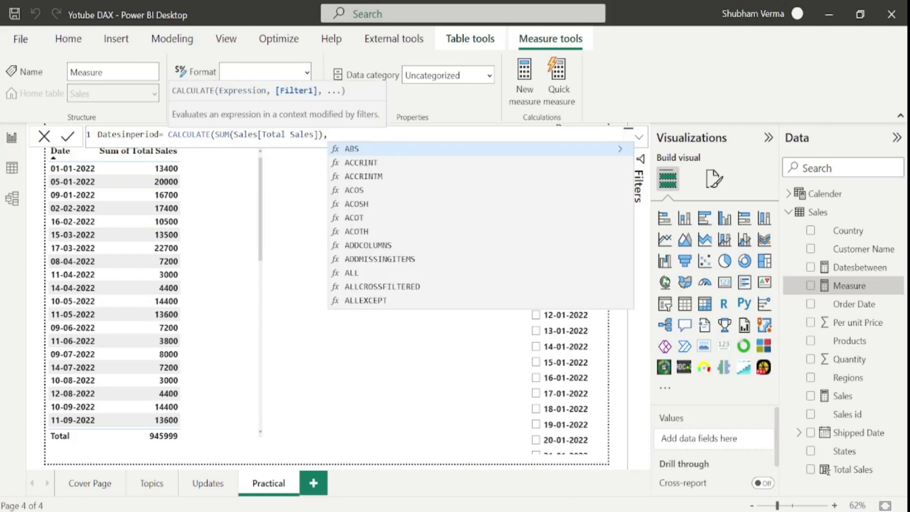
Step: Add a DATESINPERIOD filter to the formula with Calender[Date] as its dates column
{"action": "type", "text": "datein"}
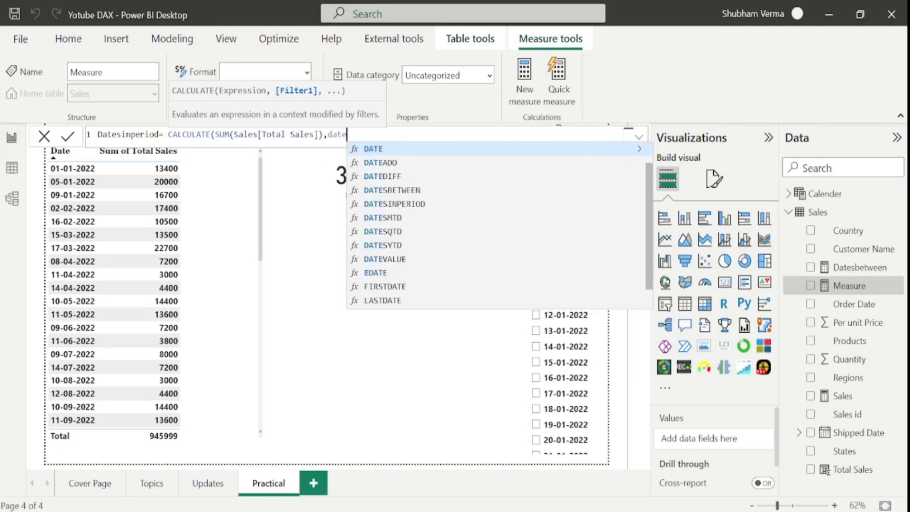
{"action": "key", "text": "BackSpace"}
{"action": "key", "text": "BackSpace"}
{"action": "type", "text": "s"}
{"action": "key", "text": "Down"}
{"action": "key", "text": "Down"}
{"action": "key", "text": "Tab"}
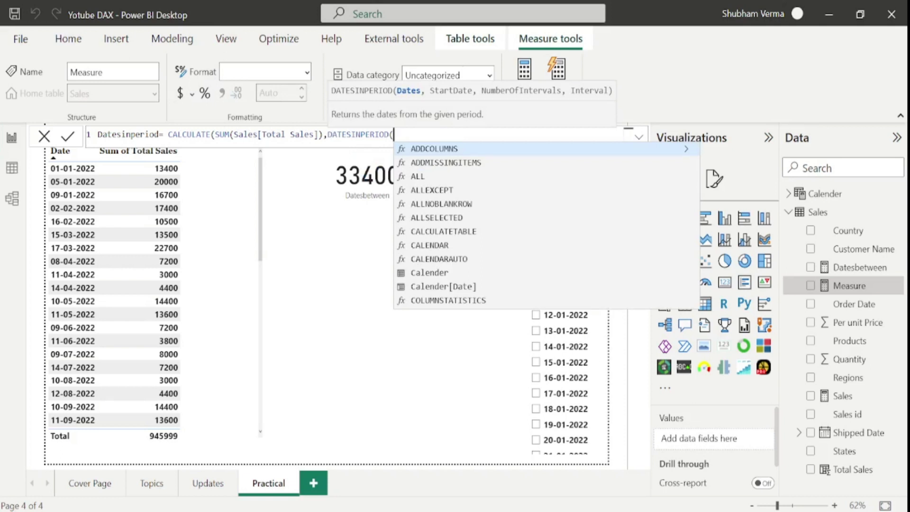
{"action": "type", "text": "date"}
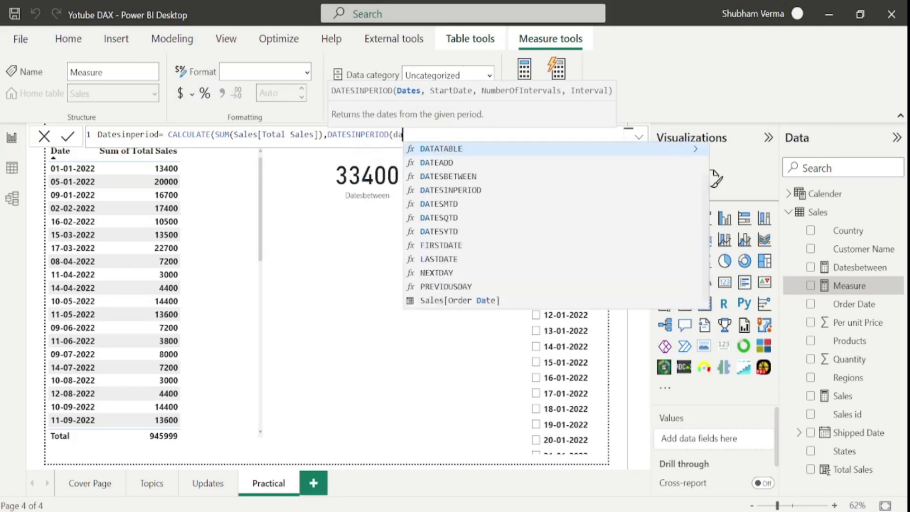
{"action": "key", "text": "Up"}
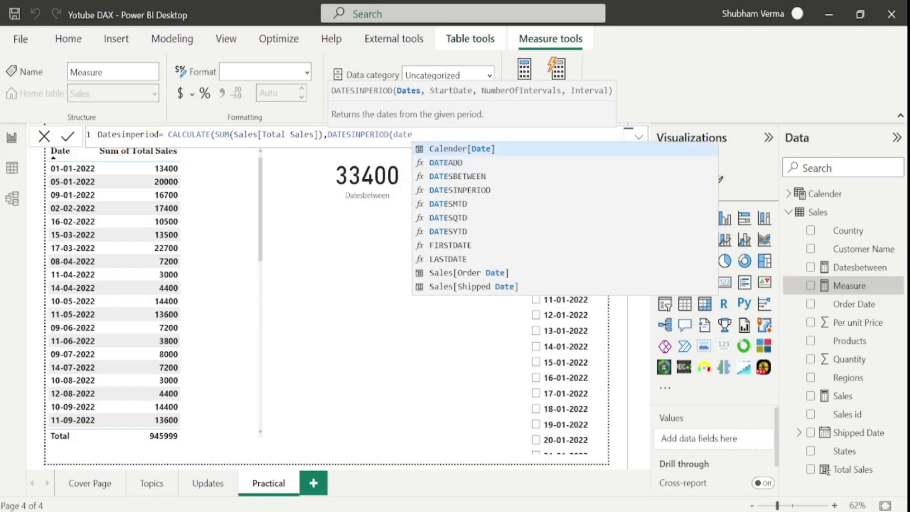
{"action": "key", "text": "Tab"}
{"action": "type", "text": ","}
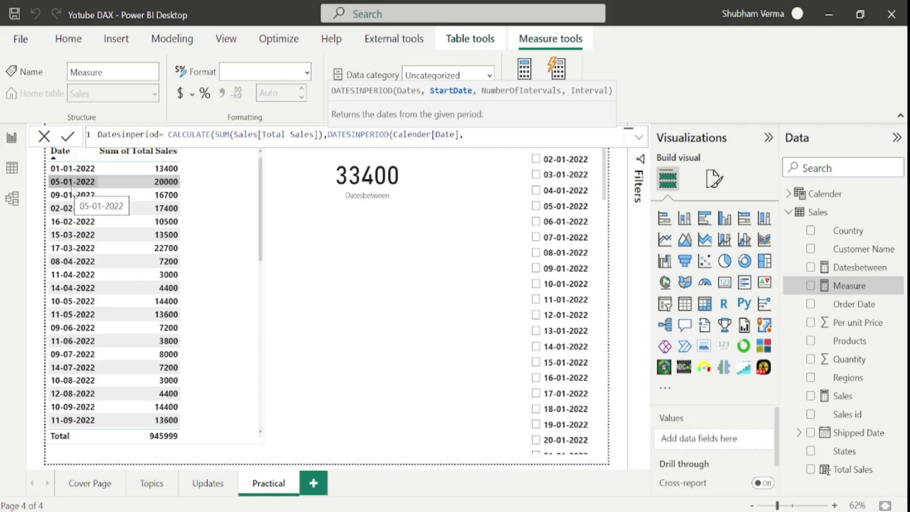
Step: Set the filter's start to DATE(2022,01,05) with 1 interval of DAY, close the formula and commit the measure
{"action": "type", "text": "DATE("}
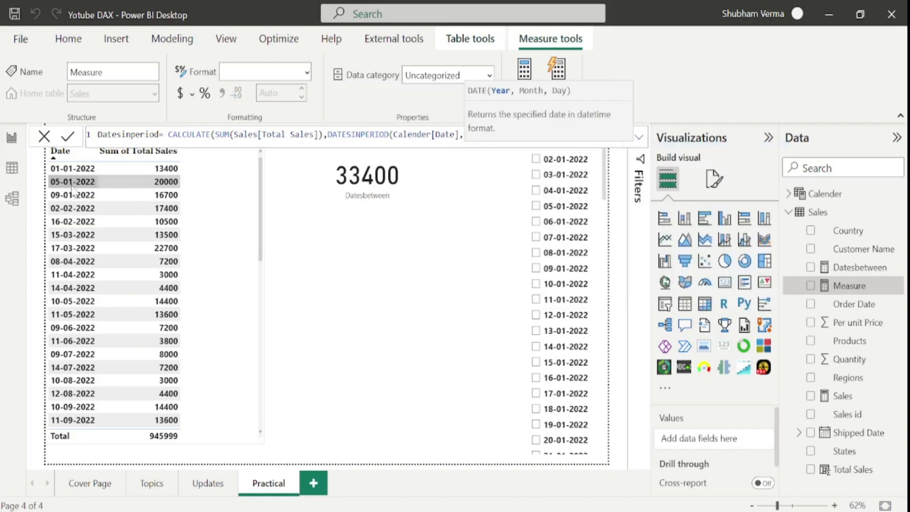
{"action": "type", "text": "20"}
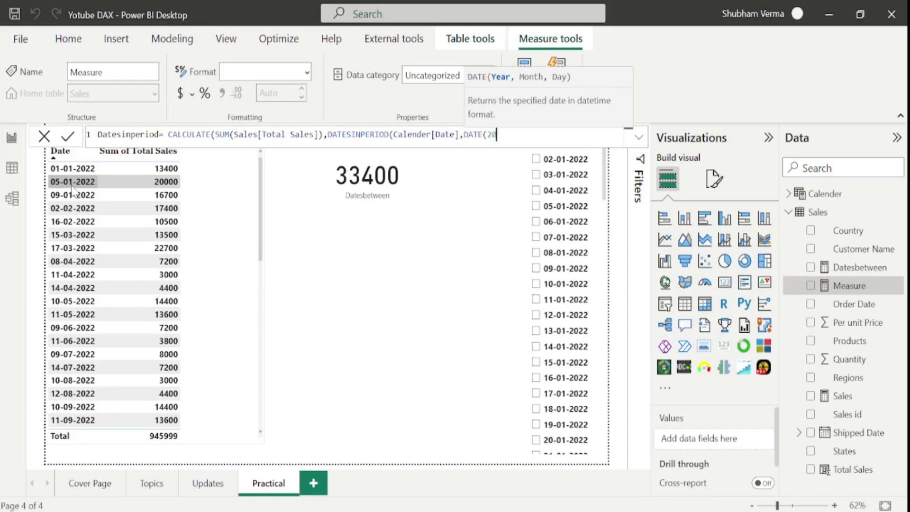
{"action": "type", "text": "22,01,05)"}
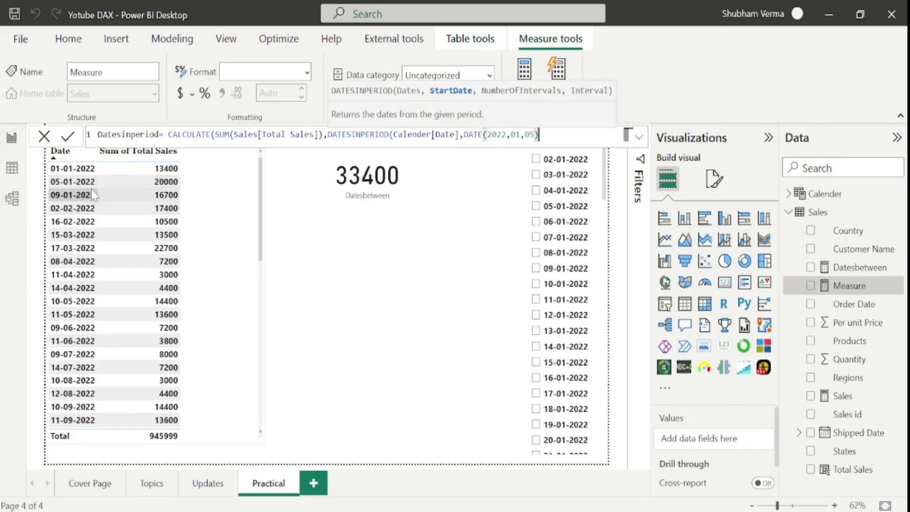
{"action": "type", "text": ","}
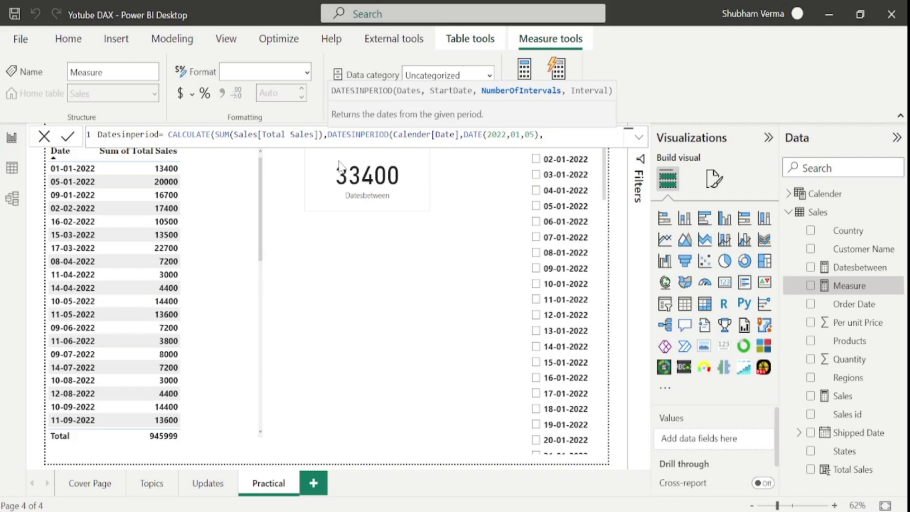
{"action": "type", "text": "1,"}
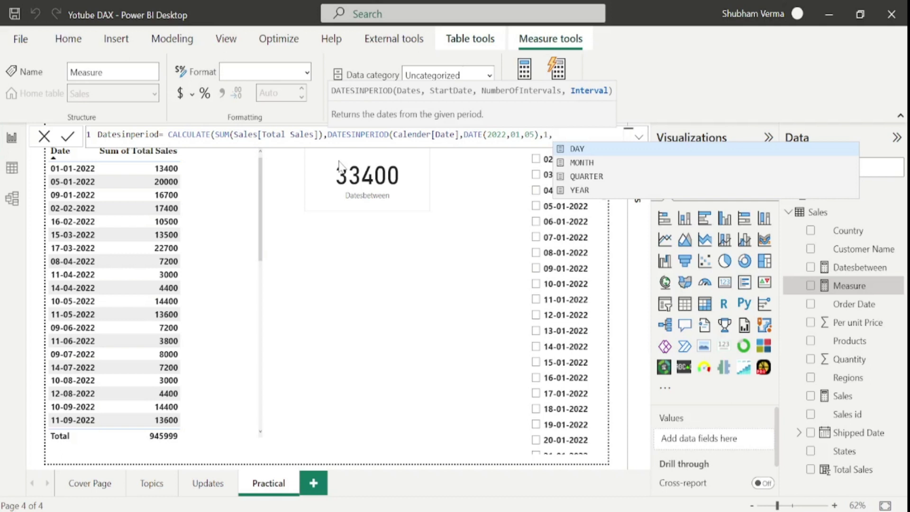
{"action": "key", "text": "Tab"}
{"action": "type", "text": ")"}
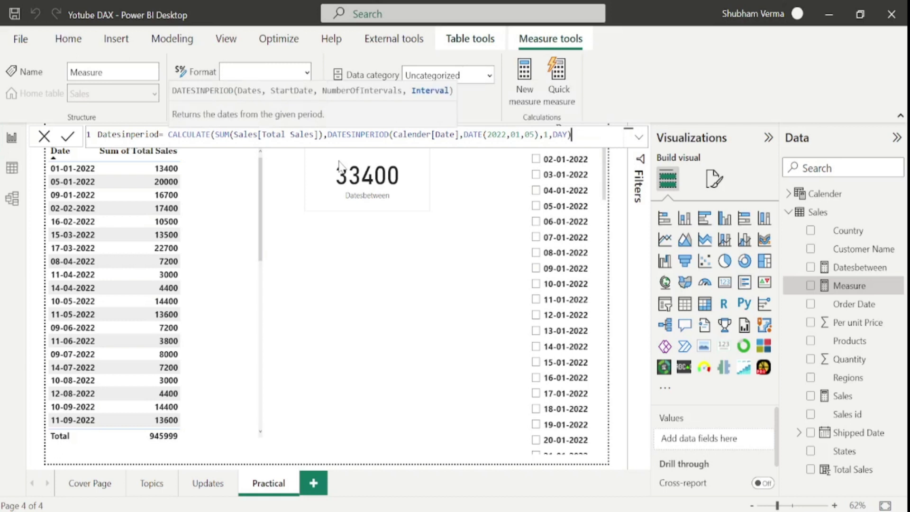
{"action": "type", "text": ")"}
{"action": "key", "text": "Return"}
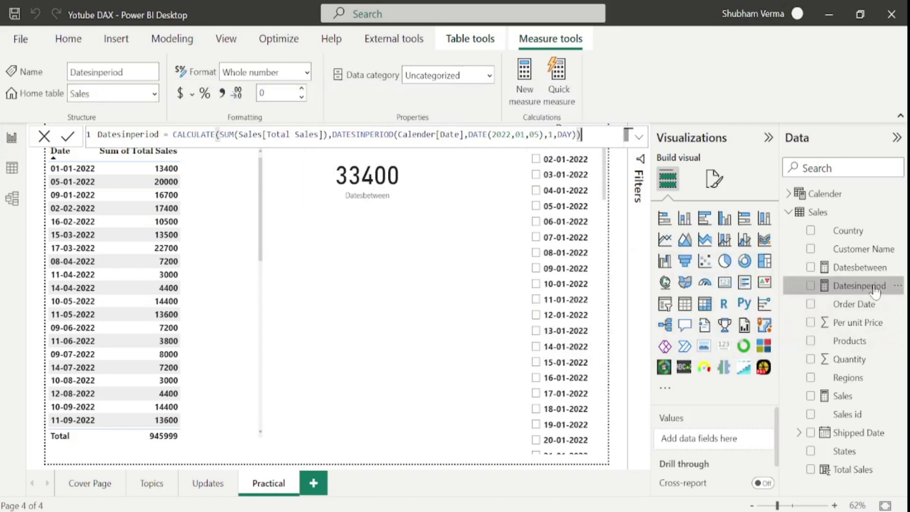
Step: Add the Datesinperiod measure to the canvas as a card, shrink its height and place it below the Datesbetween card
{"action": "left_click_drag", "start_coordinate": [857, 285], "coordinate": [432, 254]}
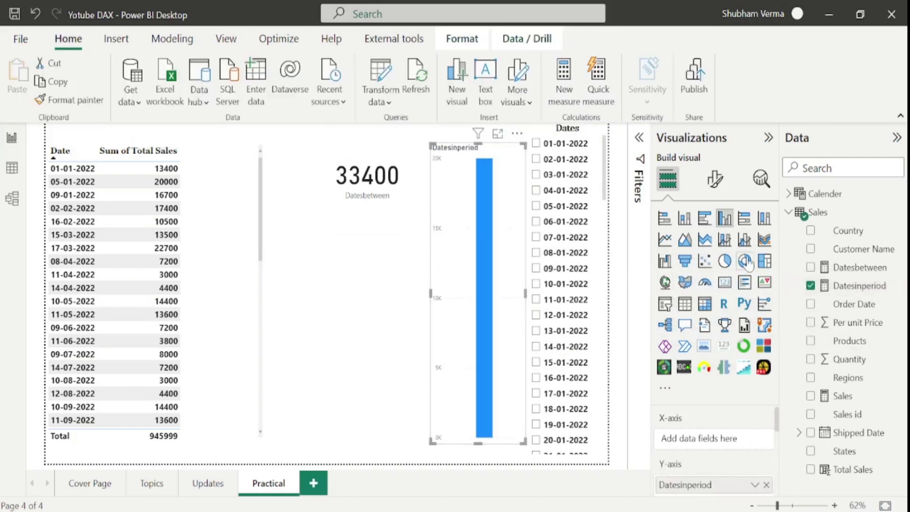
{"action": "left_click", "coordinate": [724, 283]}
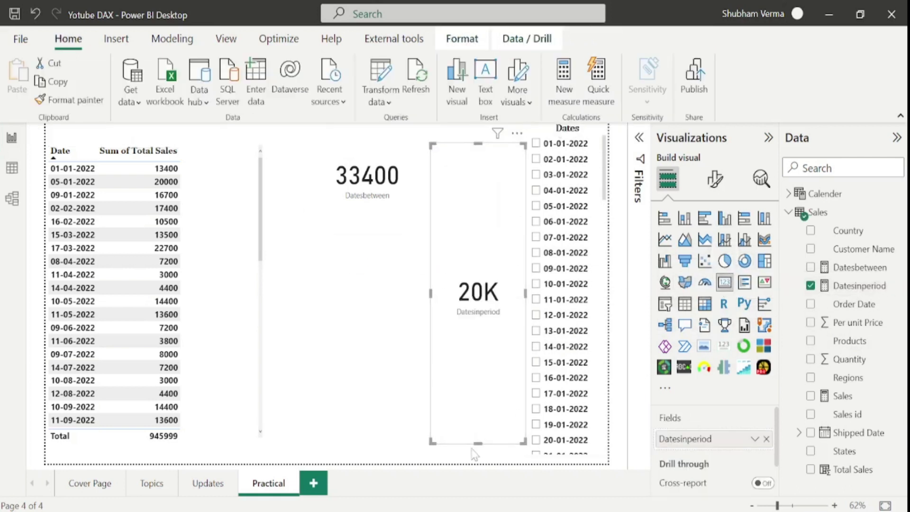
{"action": "left_click_drag", "start_coordinate": [477, 443], "coordinate": [481, 301]}
{"action": "left_click_drag", "start_coordinate": [483, 255], "coordinate": [370, 246]}
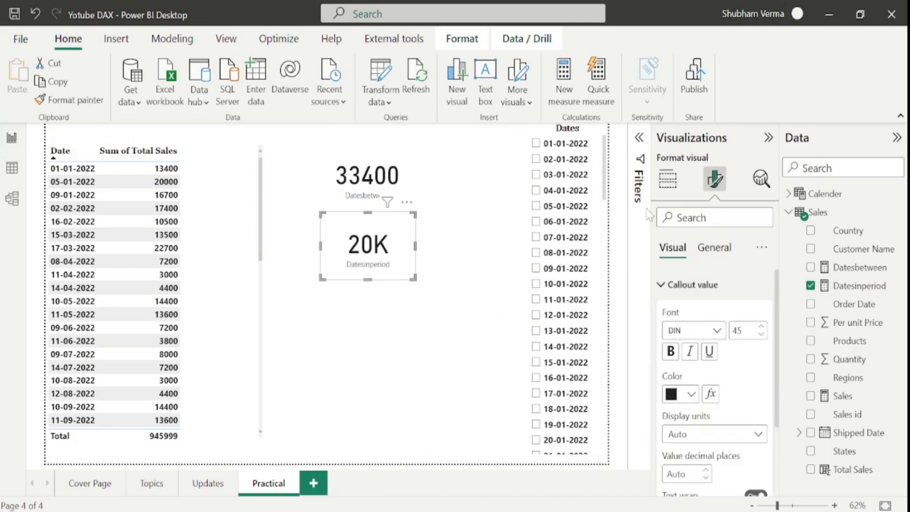
Step: Set the display units of the Datesinperiod card's callout value to None and deselect the card
{"action": "left_click", "coordinate": [667, 179]}
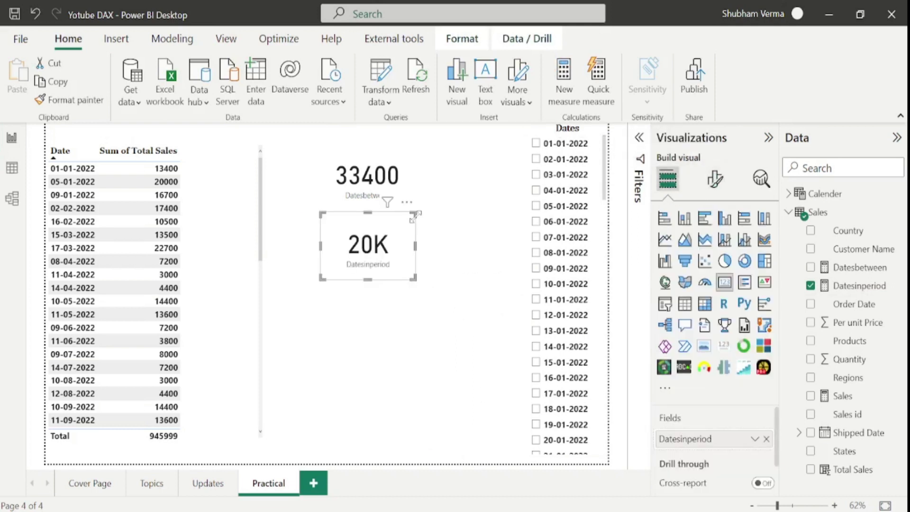
{"action": "left_click", "coordinate": [714, 179]}
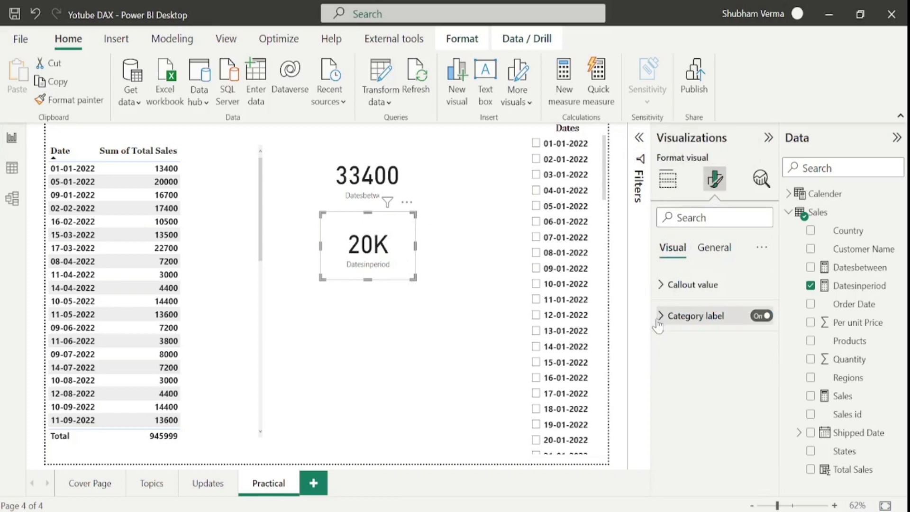
{"action": "left_click", "coordinate": [663, 285]}
{"action": "left_click", "coordinate": [759, 438]}
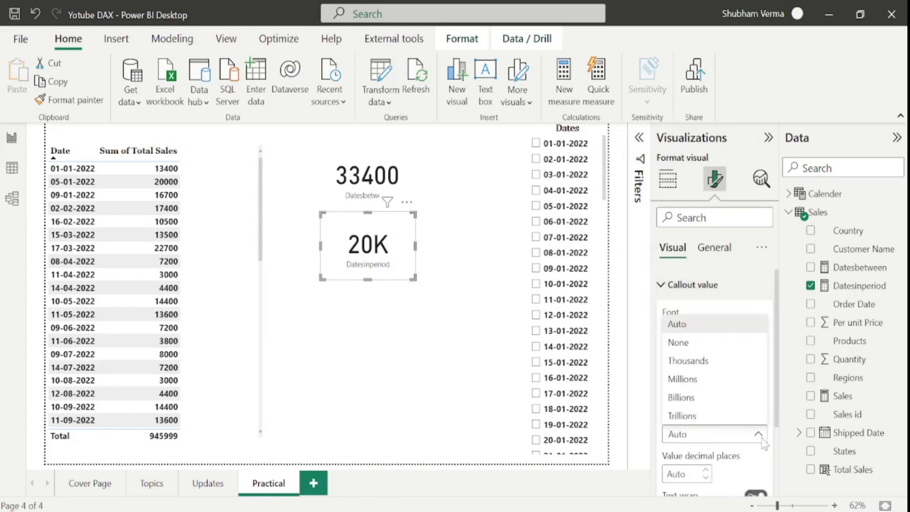
{"action": "left_click", "coordinate": [675, 342]}
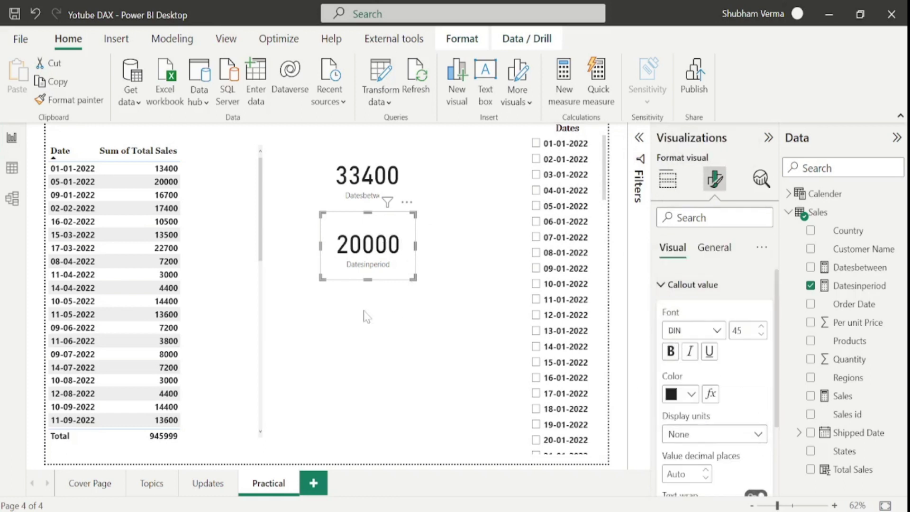
{"action": "left_click", "coordinate": [291, 267]}
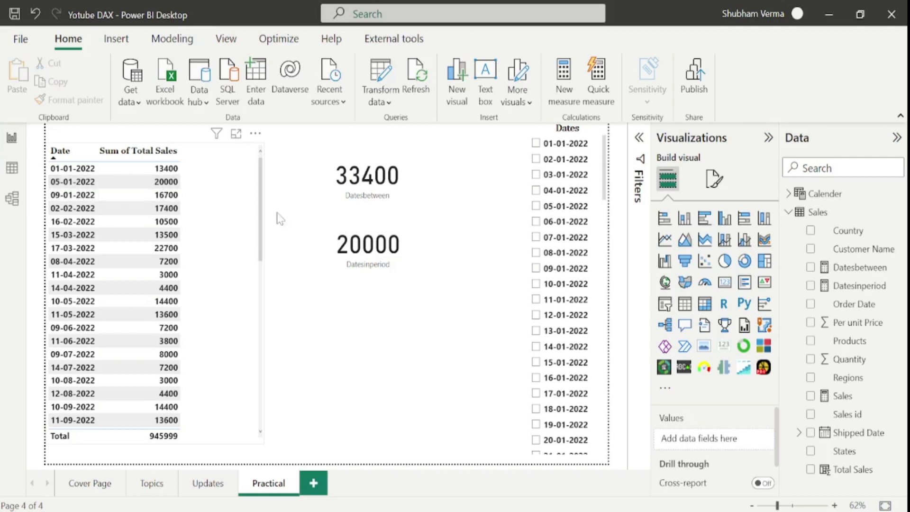
Step: Change the interval in the Datesinperiod measure's DATESINPERIOD filter to MONTH, close the formula and commit it
{"action": "left_click", "coordinate": [406, 264]}
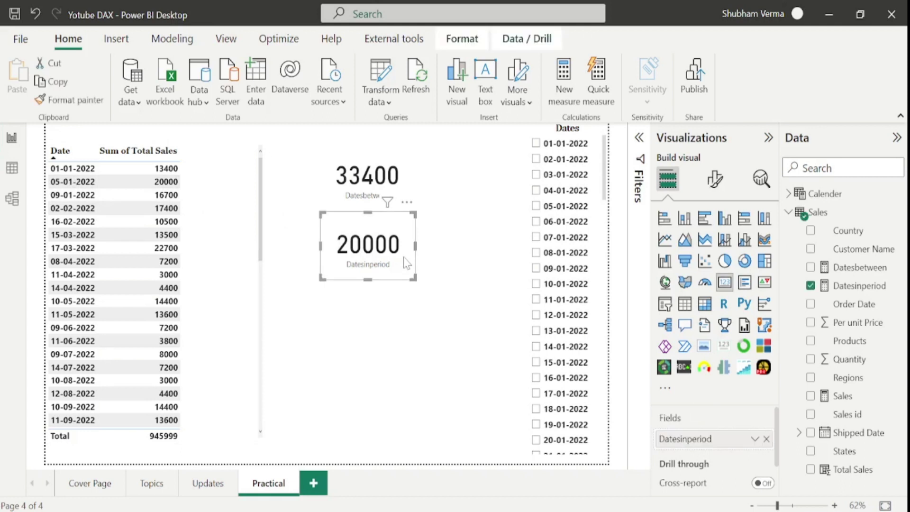
{"action": "left_click", "coordinate": [846, 287]}
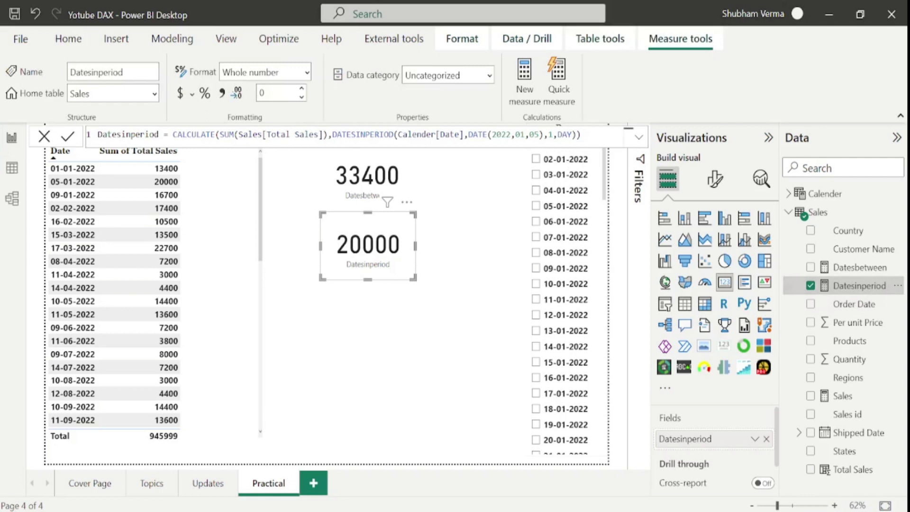
{"action": "left_click", "coordinate": [626, 134]}
{"action": "key", "text": "BackSpace"}
{"action": "key", "text": "BackSpace"}
{"action": "key", "text": "BackSpace"}
{"action": "key", "text": "BackSpace"}
{"action": "key", "text": "BackSpace"}
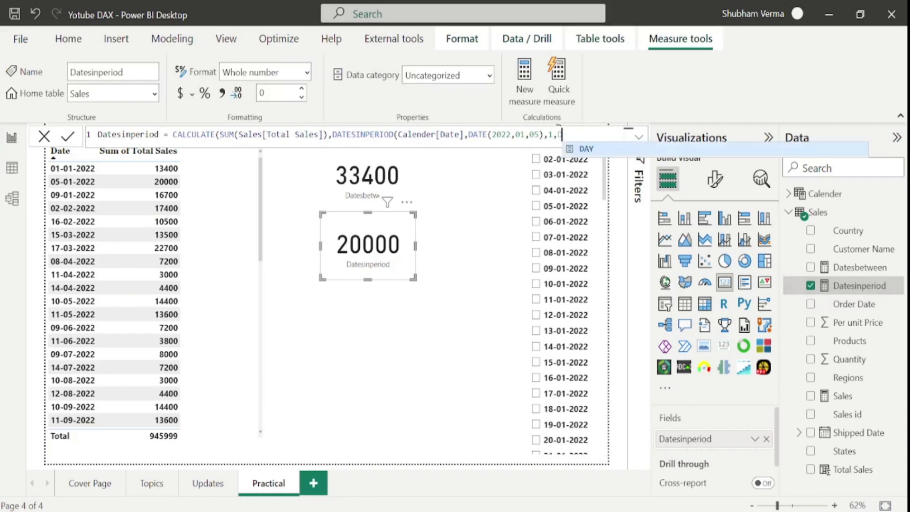
{"action": "key", "text": "Down"}
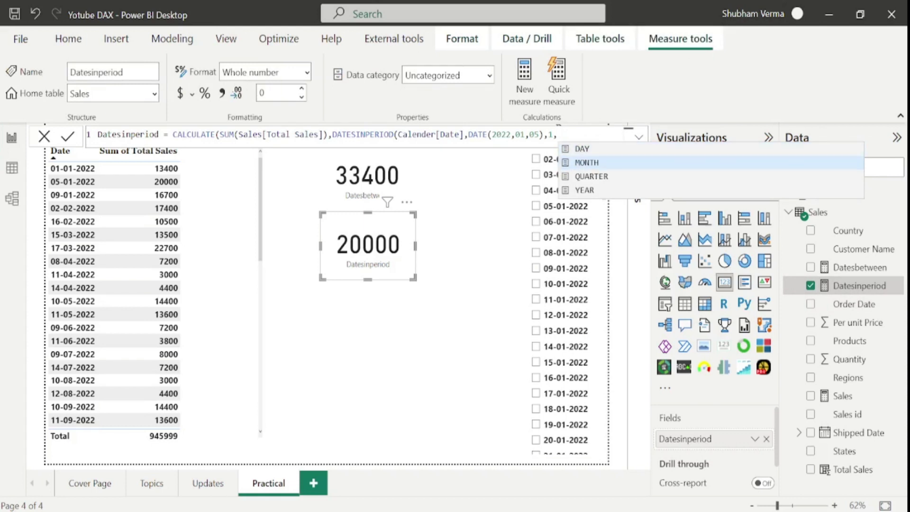
{"action": "key", "text": "Tab"}
{"action": "type", "text": ")"}
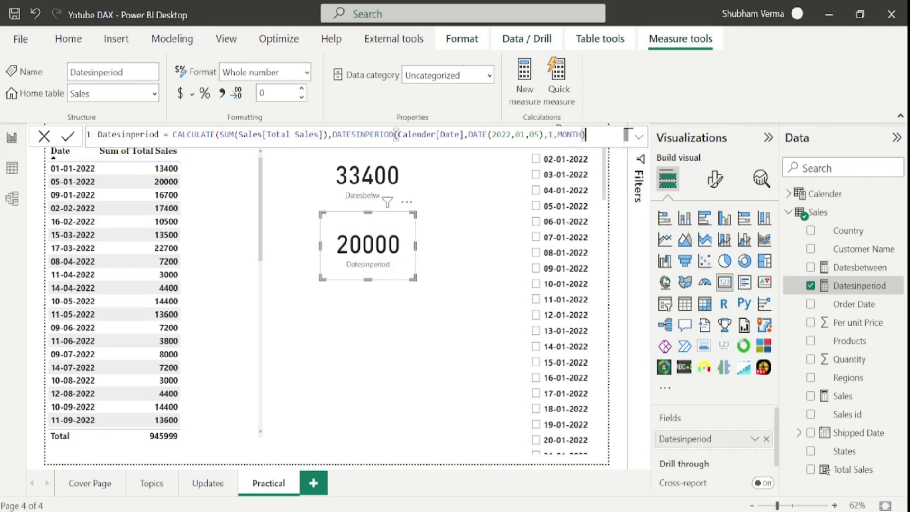
{"action": "type", "text": ")"}
{"action": "key", "text": "Return"}
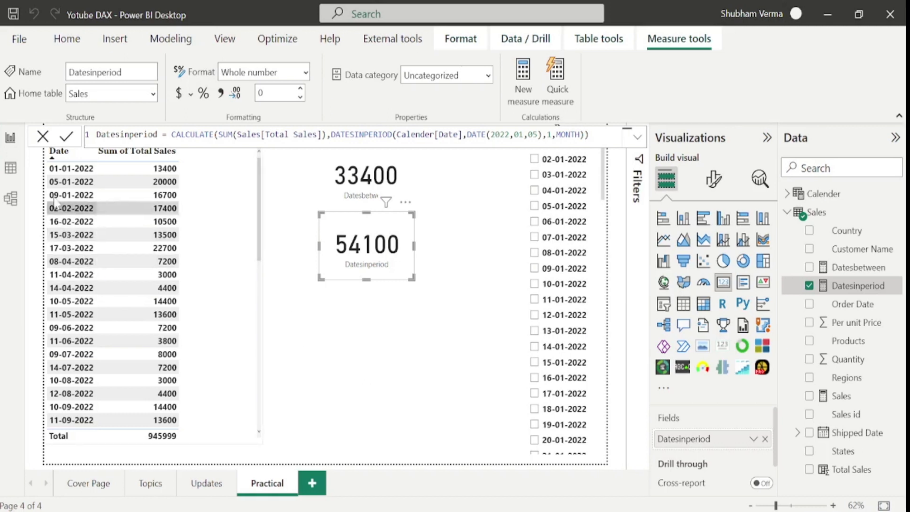
Step: In the Sales data table, filter Order Date to only 05 January, 09 January and 02 February 2022
{"action": "left_click", "coordinate": [14, 171]}
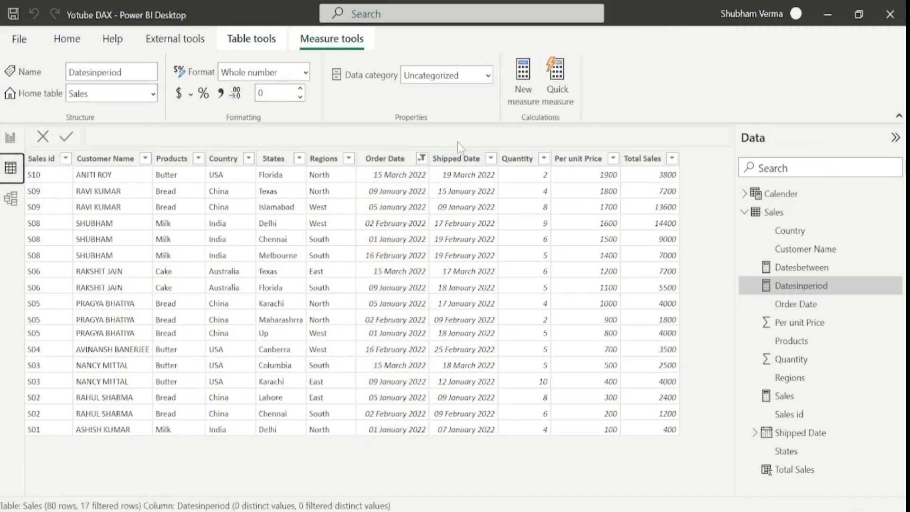
{"action": "left_click", "coordinate": [421, 159]}
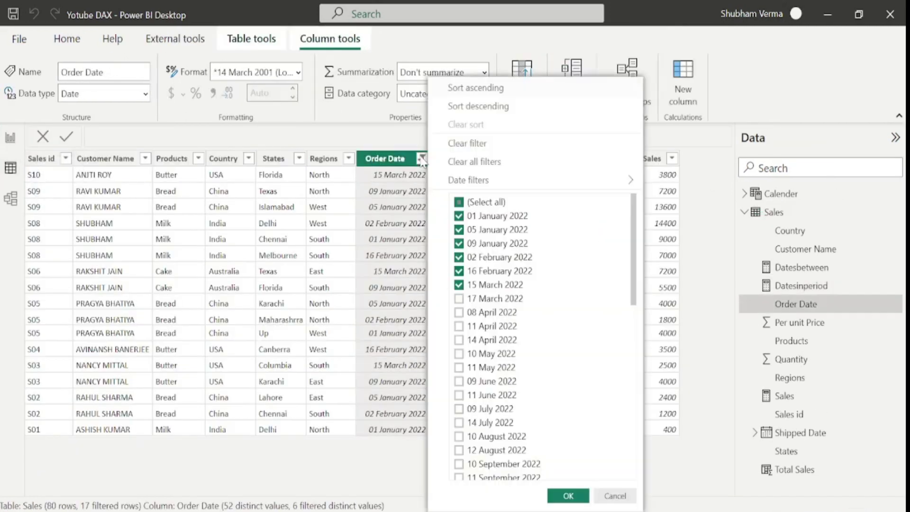
{"action": "left_click", "coordinate": [459, 202]}
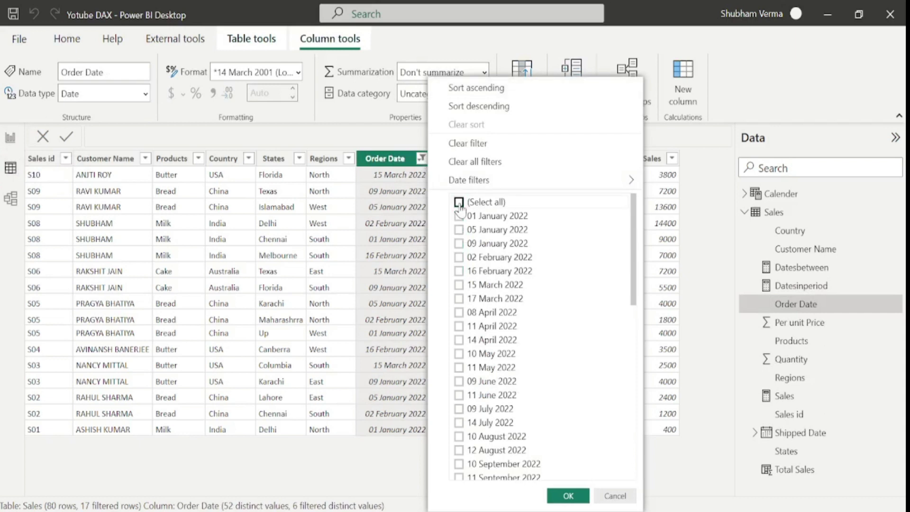
{"action": "left_click", "coordinate": [459, 231]}
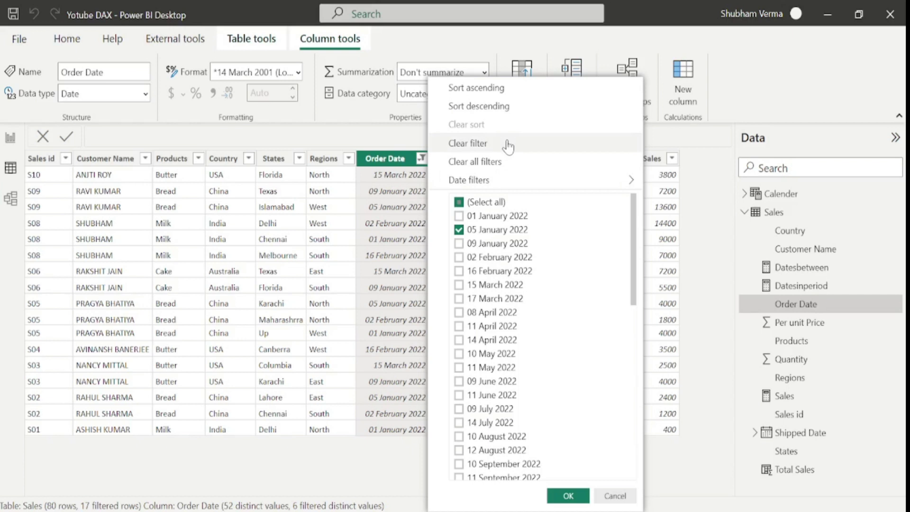
{"action": "left_click", "coordinate": [459, 244]}
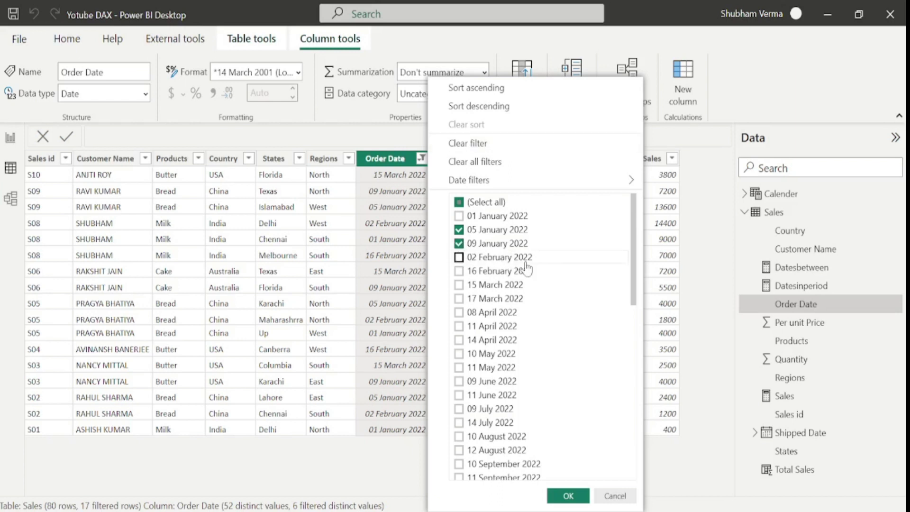
{"action": "left_click", "coordinate": [460, 259]}
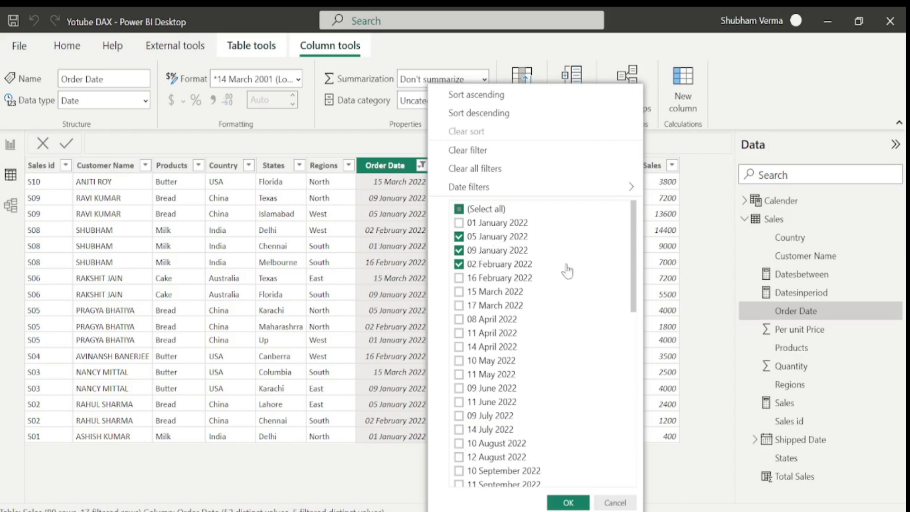
{"action": "left_click", "coordinate": [567, 503]}
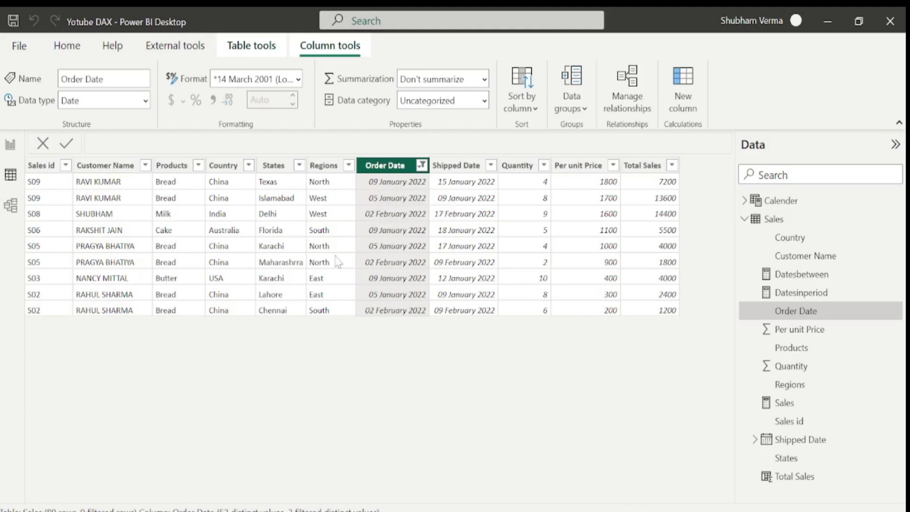
Step: In the report's Dates slicer select 09-01-2022, 05-01-2022 and 02-02-2022, and place the Datesinperiod card beneath the table's total
{"action": "left_click", "coordinate": [13, 146]}
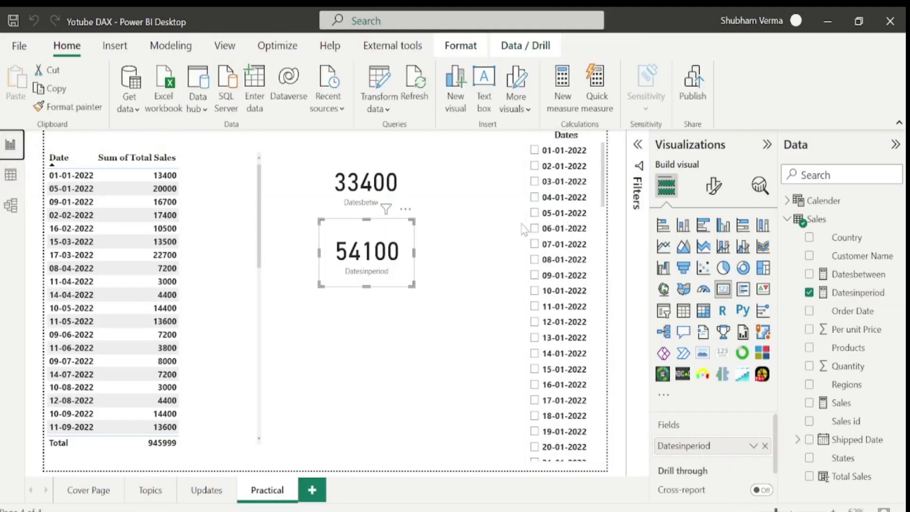
{"action": "left_click", "coordinate": [535, 275]}
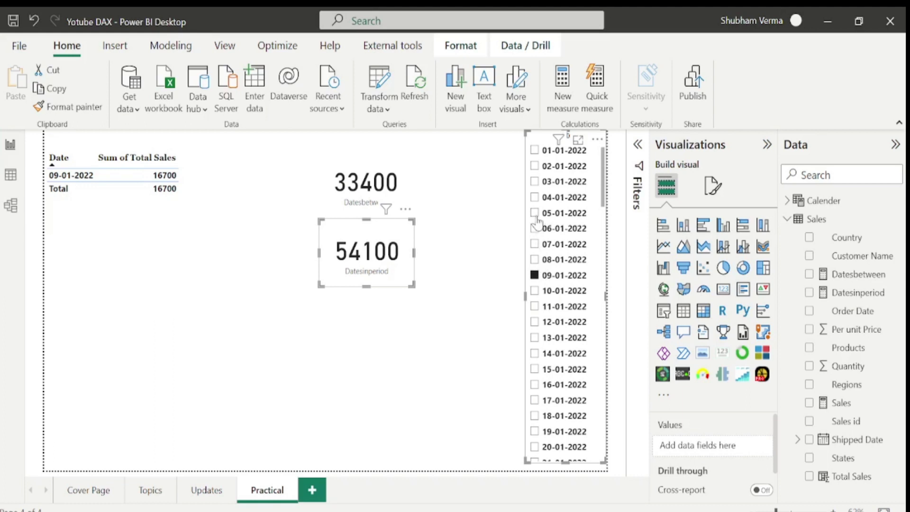
{"action": "left_click", "coordinate": [534, 212], "text": "ctrl"}
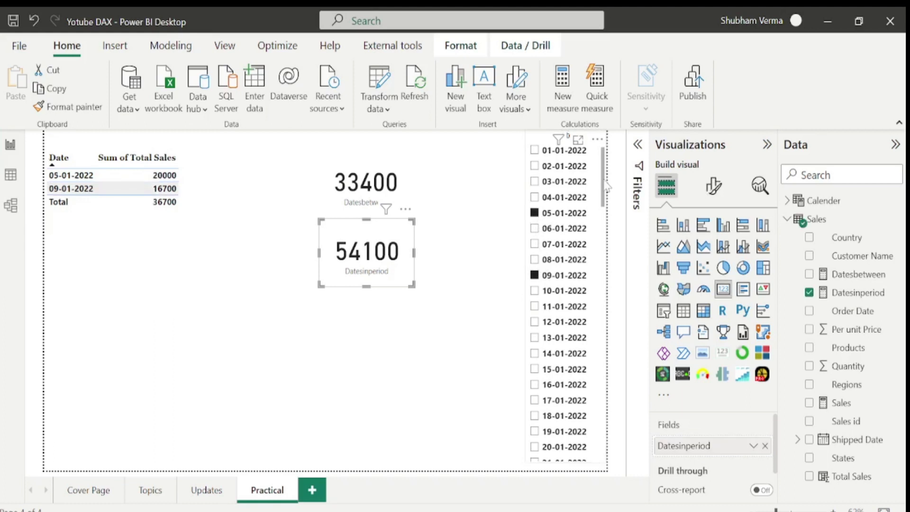
{"action": "left_click_drag", "start_coordinate": [607, 186], "coordinate": [607, 248]}
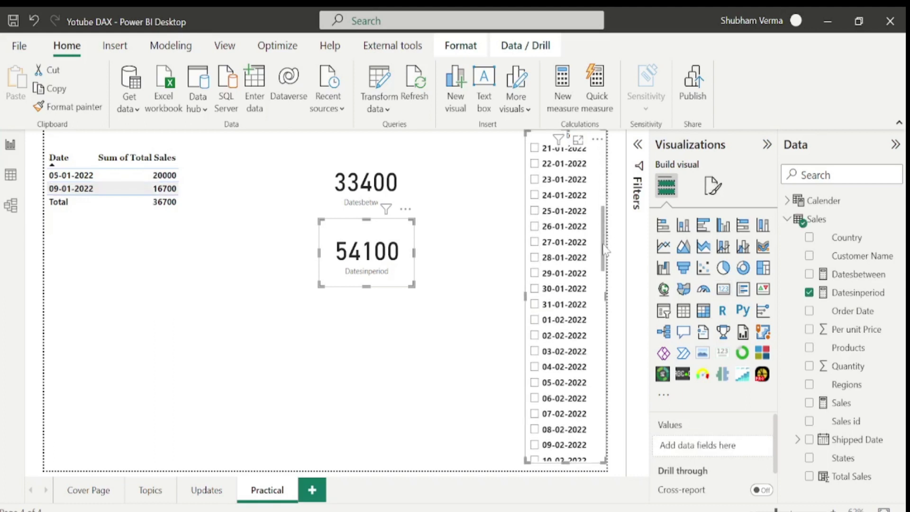
{"action": "left_click", "coordinate": [535, 335], "text": "ctrl"}
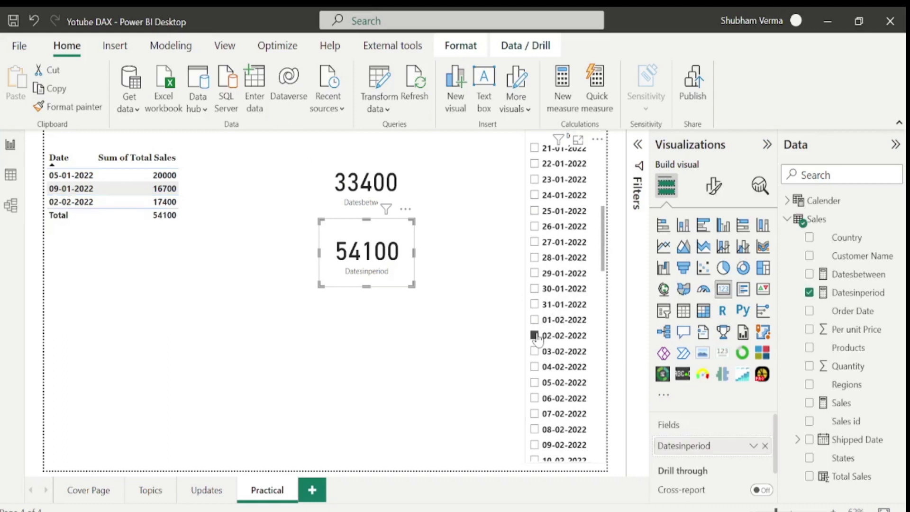
{"action": "left_click_drag", "start_coordinate": [290, 259], "coordinate": [168, 266]}
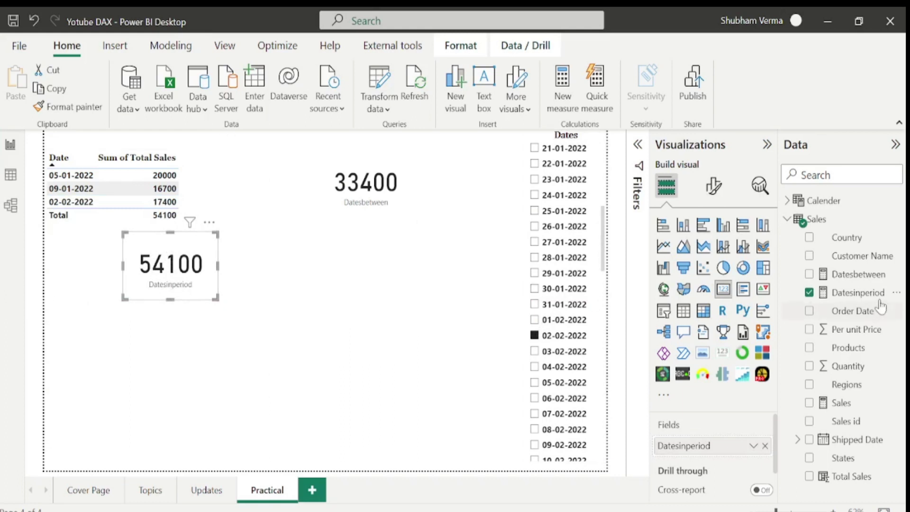
Step: Re-enter MONTH as the interval in the Datesinperiod formula and move its card back below the Datesbetween card
{"action": "left_click", "coordinate": [858, 292]}
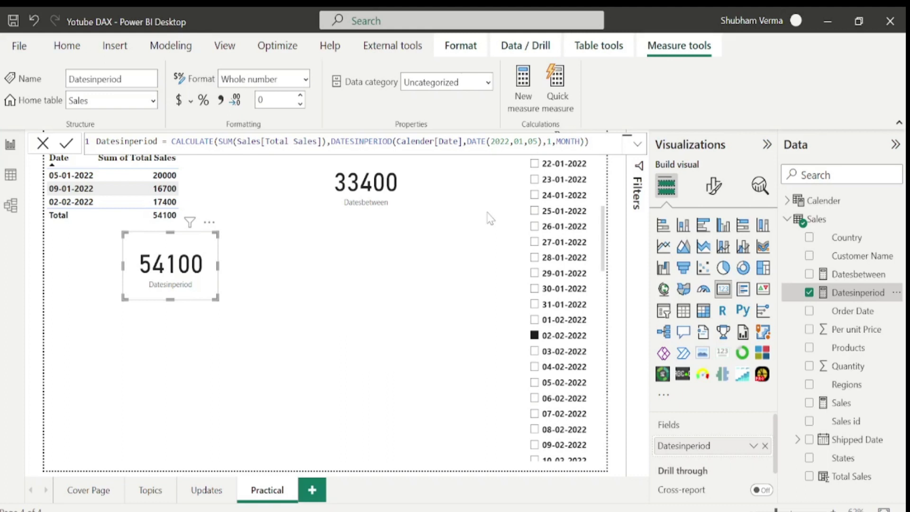
{"action": "key", "text": "BackSpace"}
{"action": "key", "text": "BackSpace"}
{"action": "key", "text": "BackSpace"}
{"action": "key", "text": "BackSpace"}
{"action": "key", "text": "BackSpace"}
{"action": "key", "text": "BackSpace"}
{"action": "key", "text": "BackSpace"}
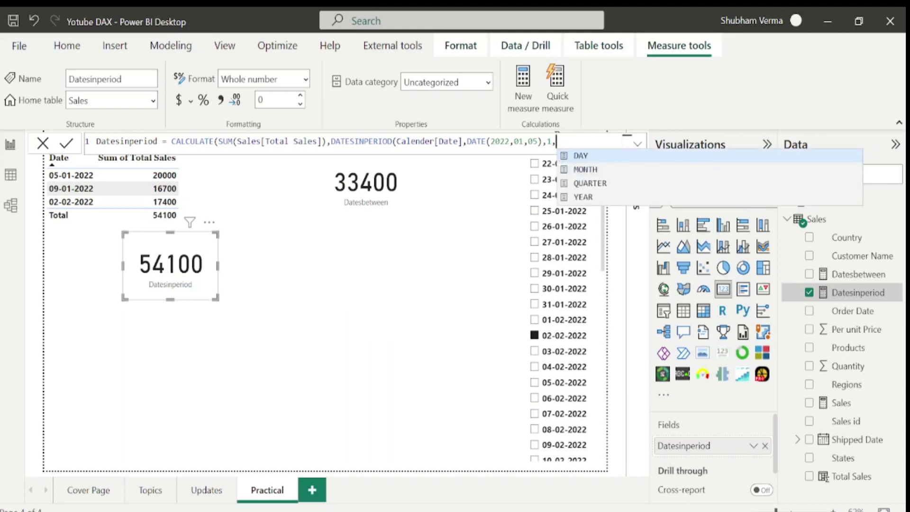
{"action": "left_click", "coordinate": [588, 176]}
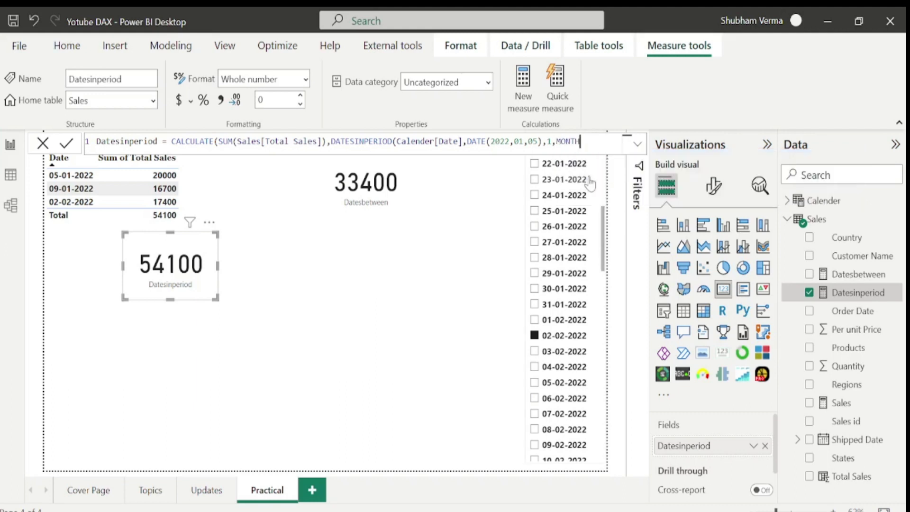
{"action": "type", "text": ")"}
{"action": "left_click_drag", "start_coordinate": [211, 253], "coordinate": [406, 240]}
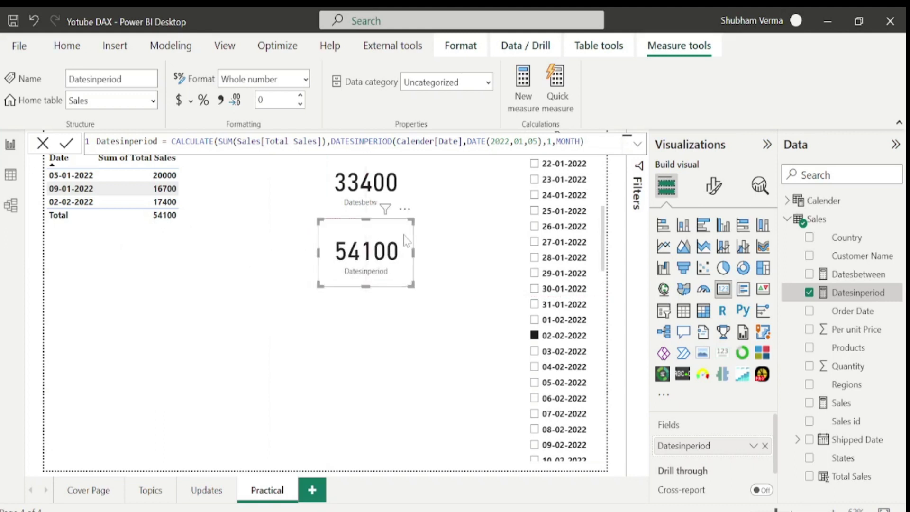
Step: View the Topics page, then switch to the browser and read the syntax and parameters in the DATESMTD documentation
{"action": "left_click", "coordinate": [147, 490]}
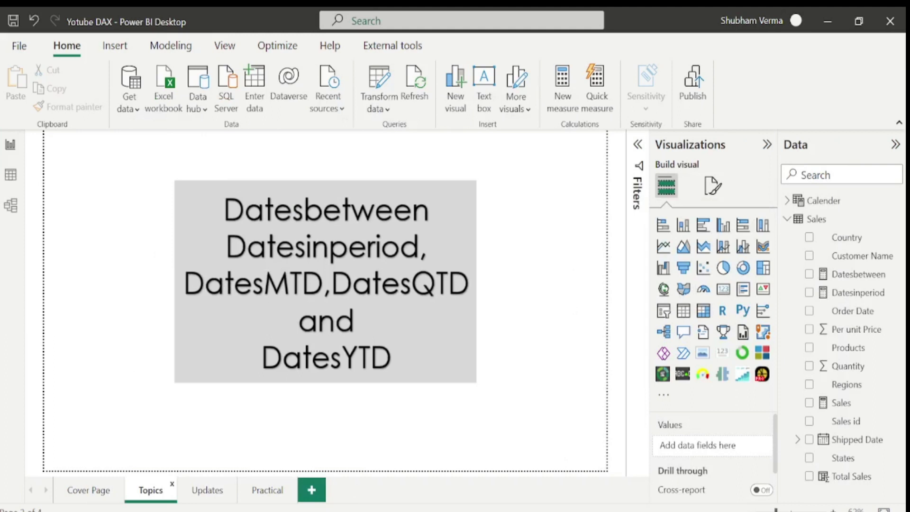
{"action": "key", "text": "alt+Tab"}
{"action": "key", "text": "ctrl+Tab"}
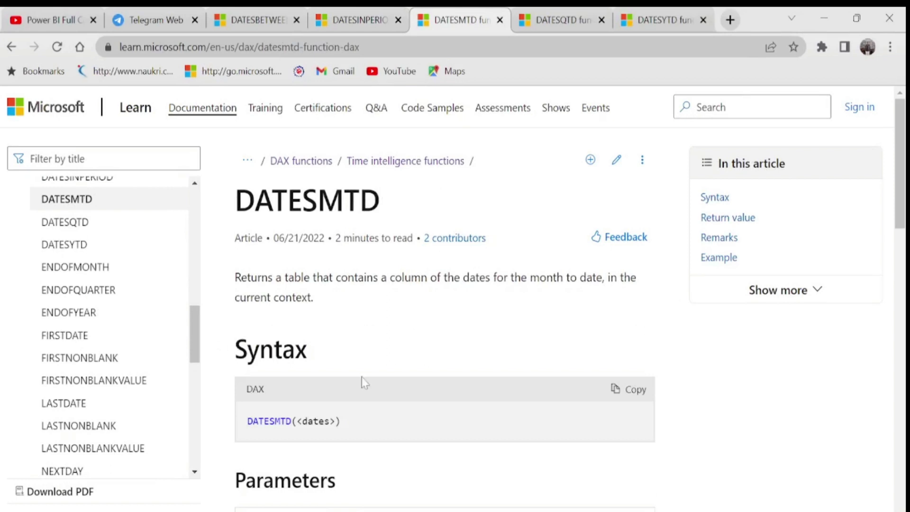
{"action": "left_click_drag", "start_coordinate": [350, 428], "coordinate": [284, 440]}
{"action": "scroll", "coordinate": [284, 441], "scroll_direction": "down", "scroll_amount": 3}
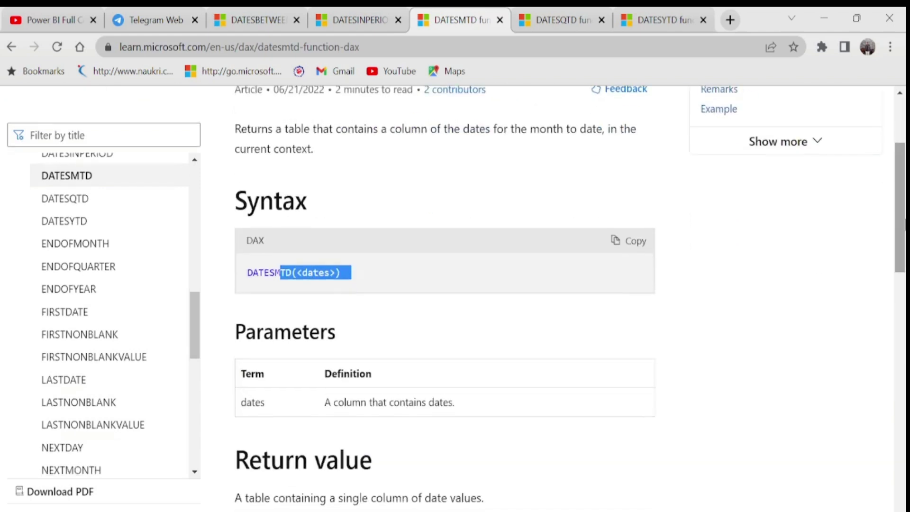
{"action": "scroll", "coordinate": [903, 170], "scroll_direction": "up", "scroll_amount": 3}
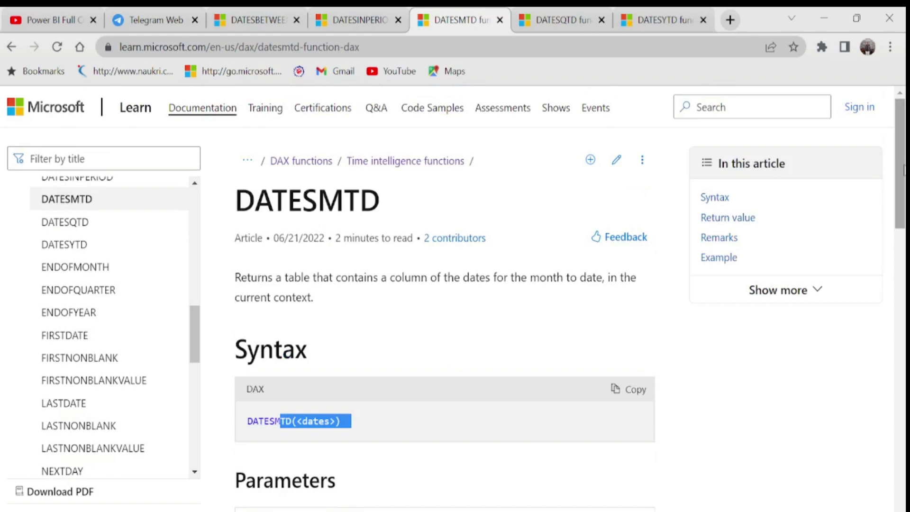
Step: Switch back to Power BI Desktop and clear all date selections from the Dates slicer on the Practical page
{"action": "key", "text": "alt+Tab"}
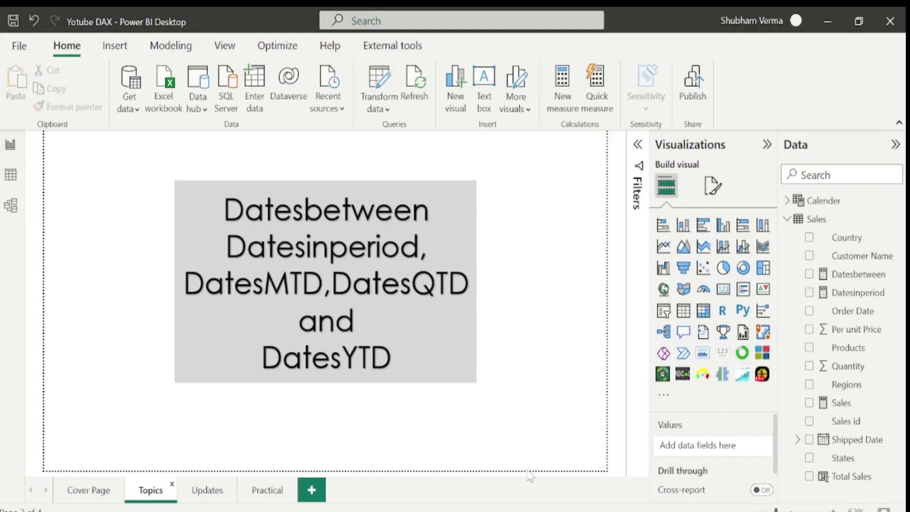
{"action": "left_click", "coordinate": [268, 489]}
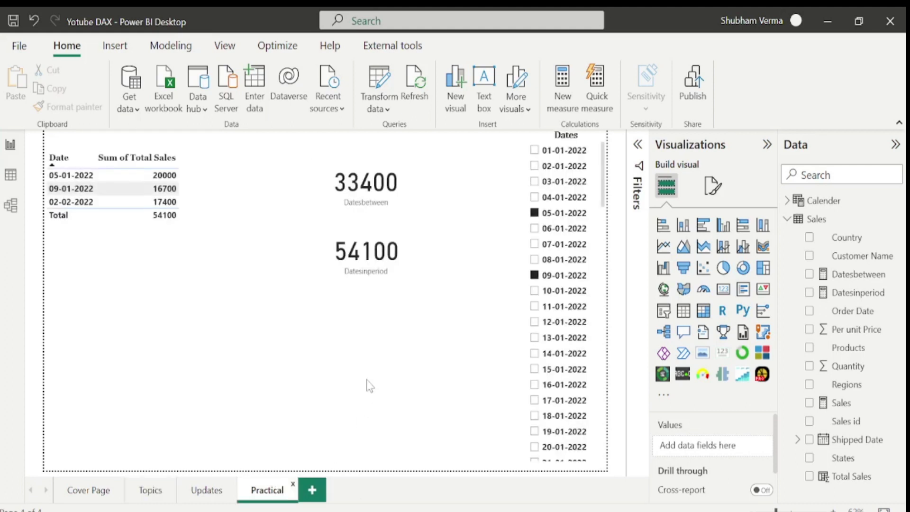
{"action": "left_click", "coordinate": [533, 285]}
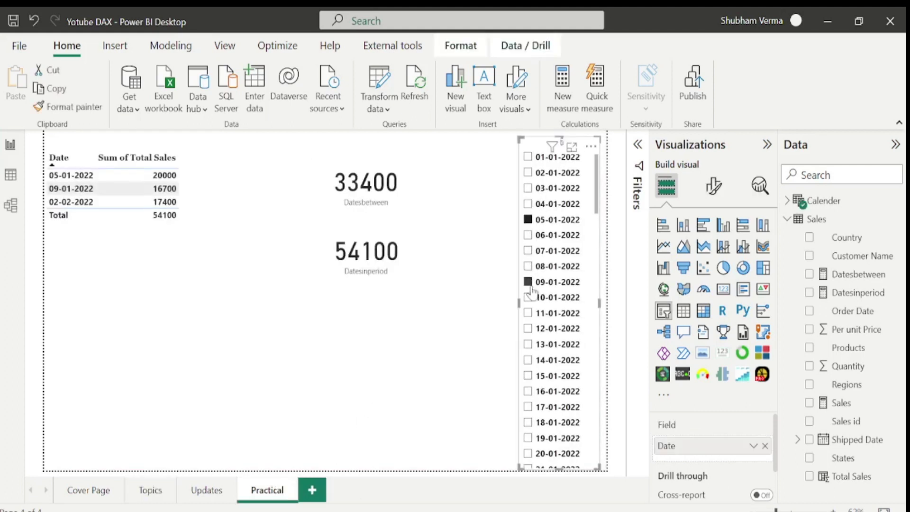
{"action": "left_click", "coordinate": [532, 286]}
{"action": "left_click", "coordinate": [429, 351]}
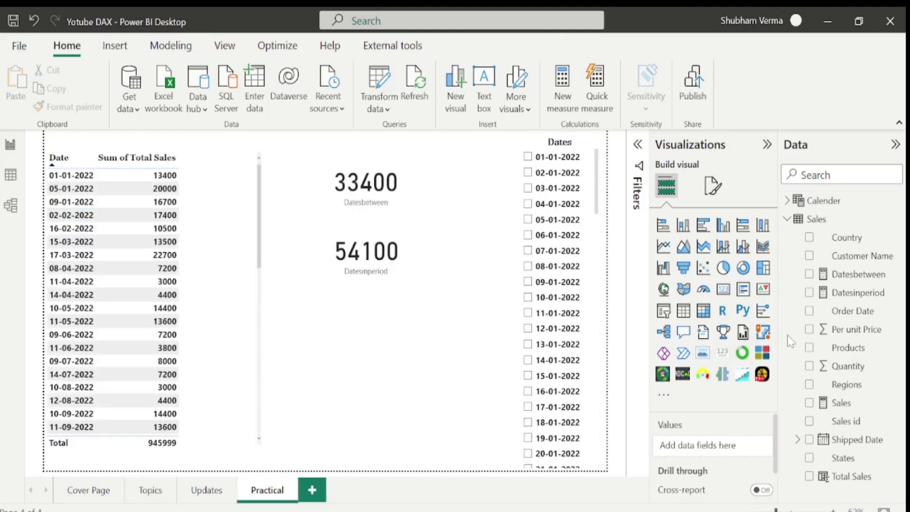
Step: Create a new measure in the Sales table and name it DATESMTD in its formula
{"action": "left_click", "coordinate": [893, 309]}
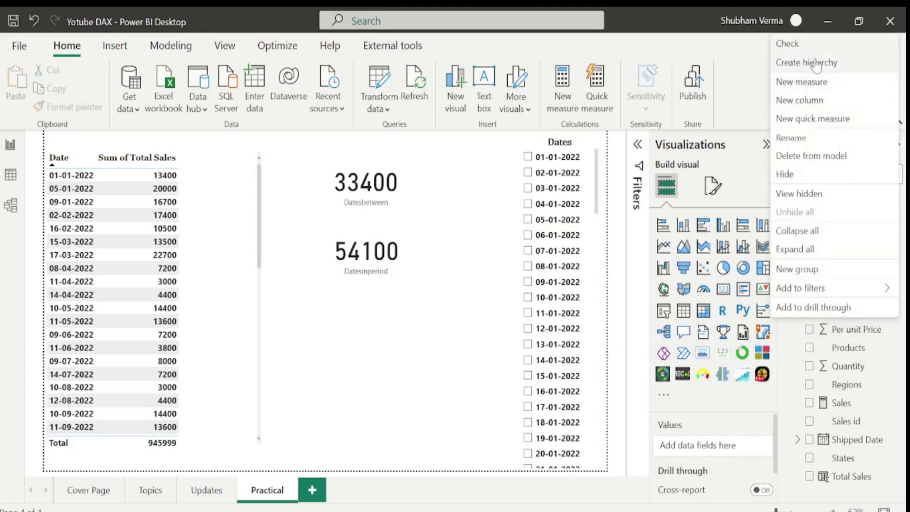
{"action": "left_click", "coordinate": [807, 82]}
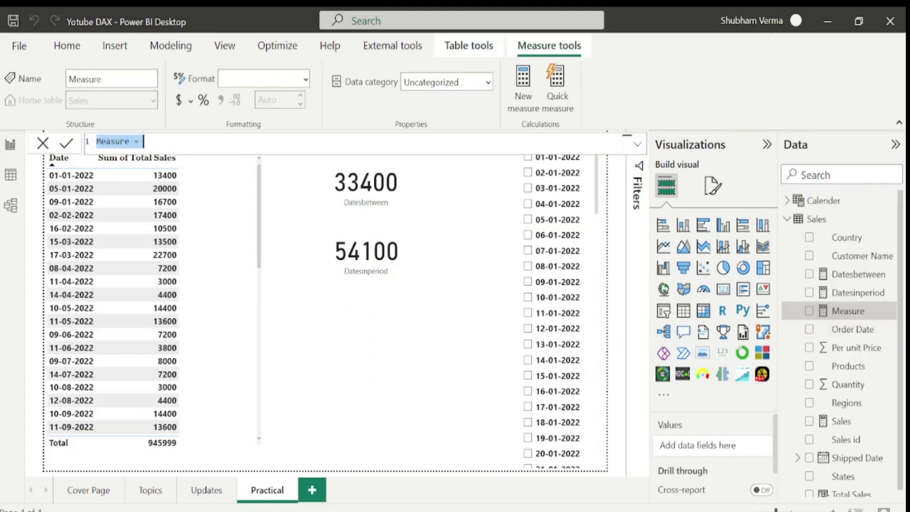
{"action": "key", "text": "Home"}
{"action": "key", "text": "Delete"}
{"action": "key", "text": "Delete"}
{"action": "key", "text": "Delete"}
{"action": "key", "text": "Delete"}
{"action": "key", "text": "Delete"}
{"action": "key", "text": "Delete"}
{"action": "key", "text": "Delete"}
{"action": "key", "text": "Delete"}
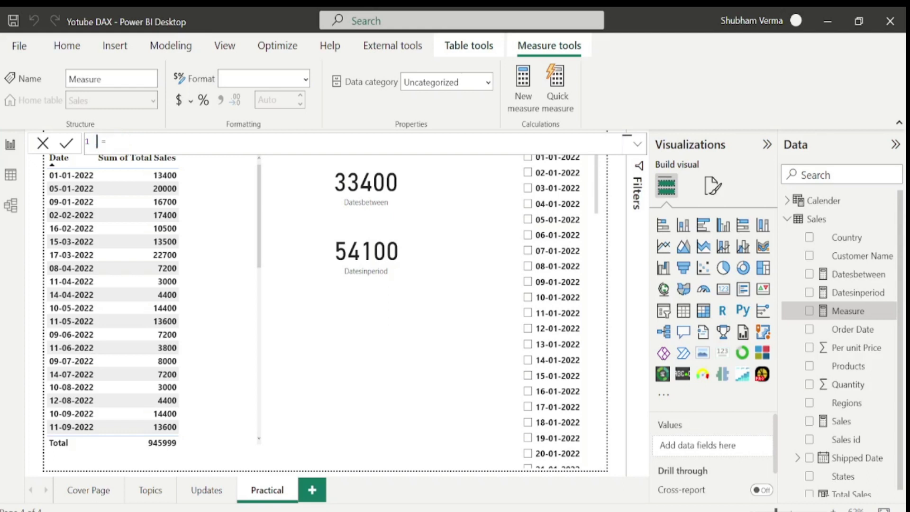
{"action": "type", "text": "DATESMTD"}
Step: Begin the DATESMTD measure's formula with CALCULATE and the expression SUM(Sales[Total Sales])
{"action": "left_click", "coordinate": [144, 141]}
{"action": "type", "text": "cal"}
{"action": "key", "text": "Tab"}
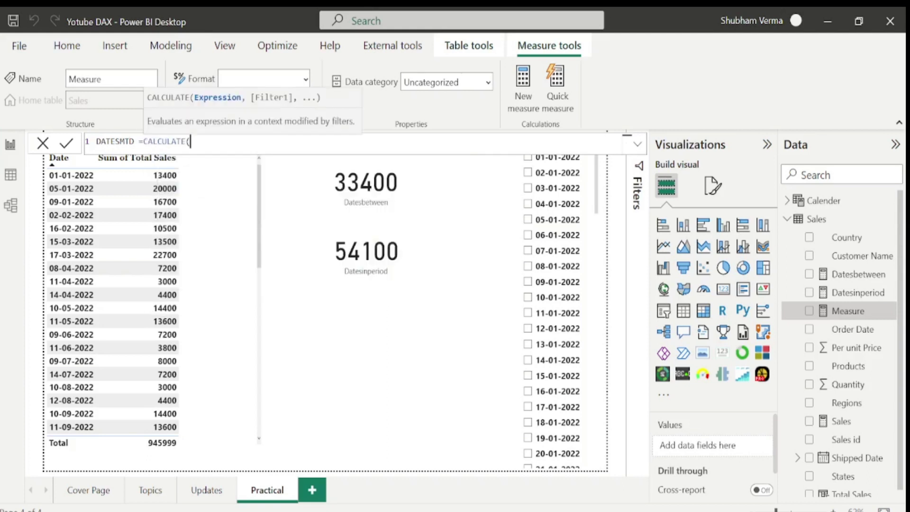
{"action": "type", "text": "sum"}
{"action": "key", "text": "Tab"}
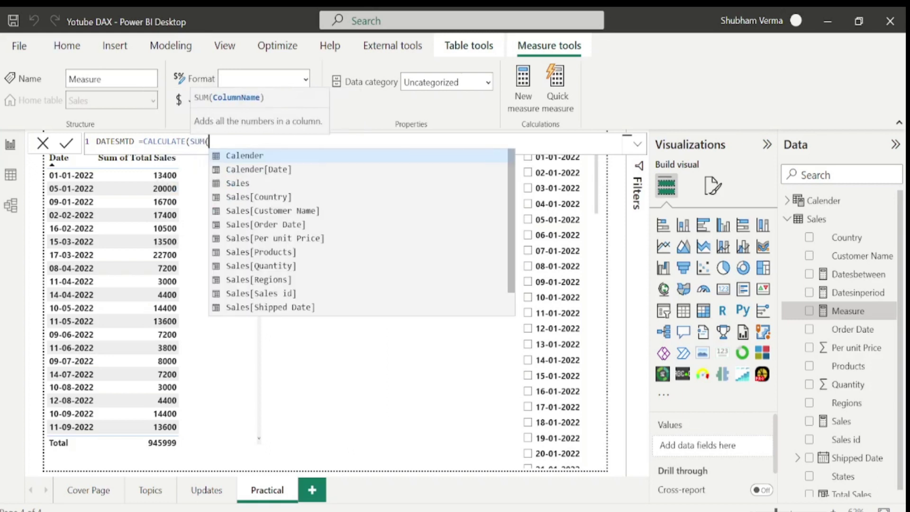
{"action": "type", "text": "tot"}
{"action": "key", "text": "Tab"}
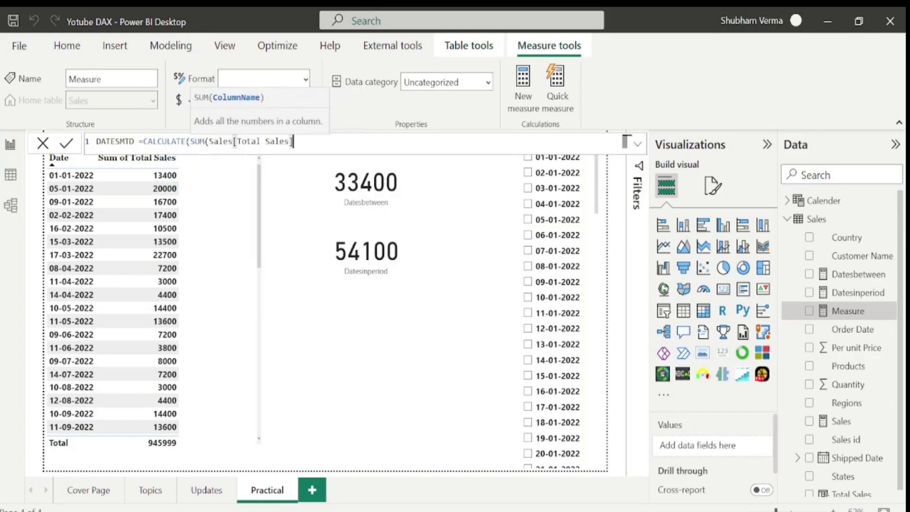
{"action": "type", "text": ")"}
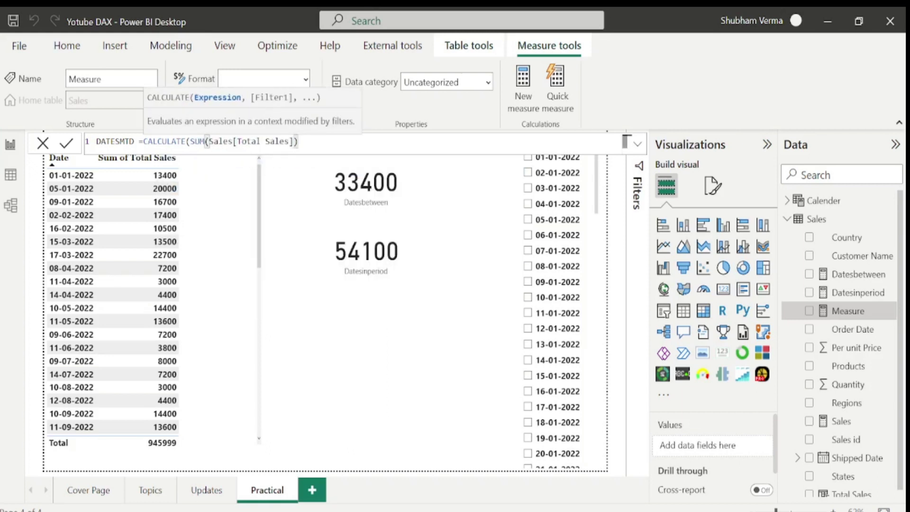
{"action": "type", "text": ","}
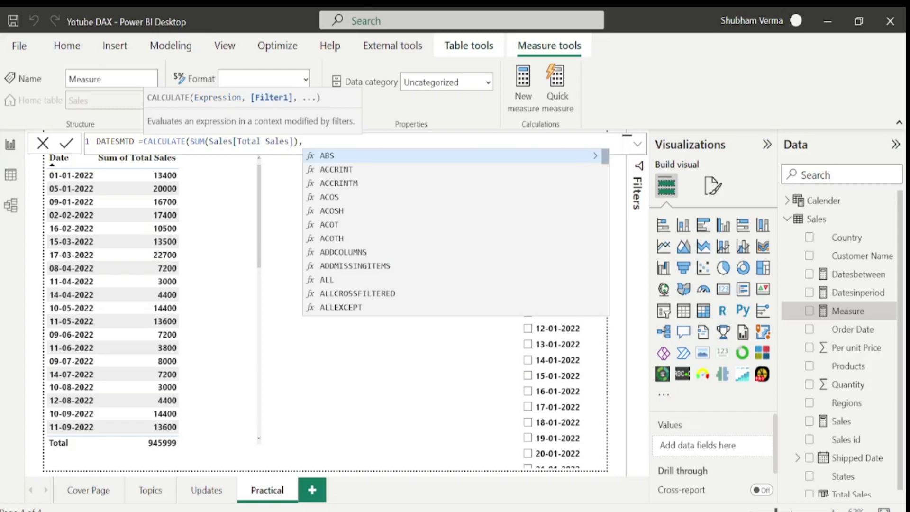
Step: Complete the DATESMTD measure with the filter DATESMTD(Calender[Date]) and commit the formula
{"action": "type", "text": "dates"}
{"action": "key", "text": "Down"}
{"action": "key", "text": "Down"}
{"action": "key", "text": "Down"}
{"action": "key", "text": "Down"}
{"action": "key", "text": "Tab"}
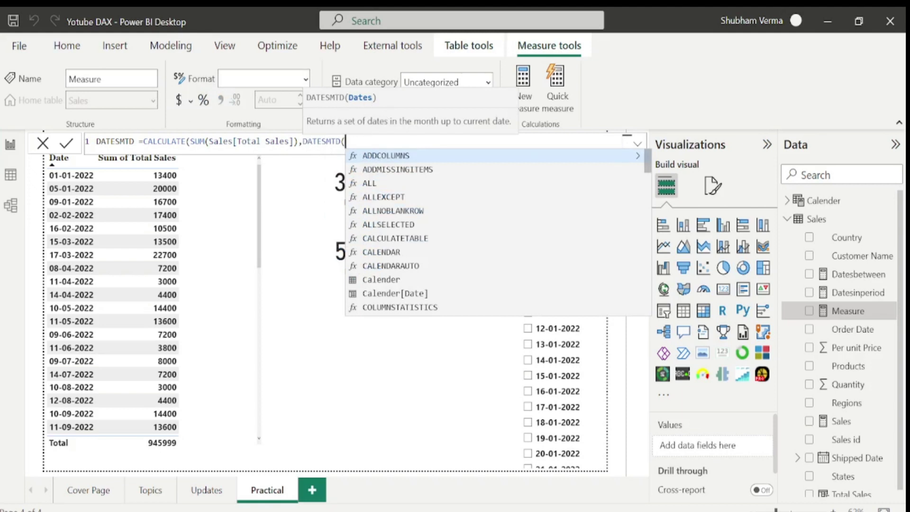
{"action": "type", "text": "date"}
{"action": "key", "text": "Up"}
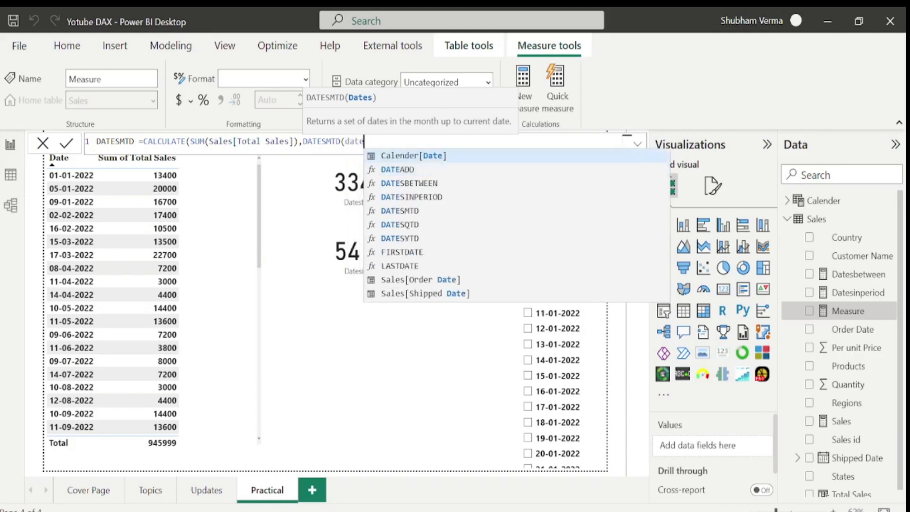
{"action": "key", "text": "Tab"}
{"action": "type", "text": ")"}
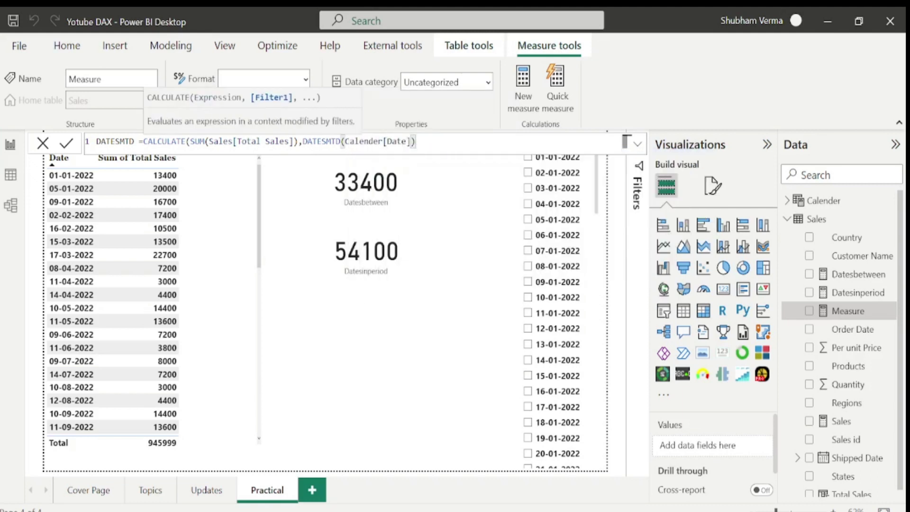
{"action": "key", "text": "Return"}
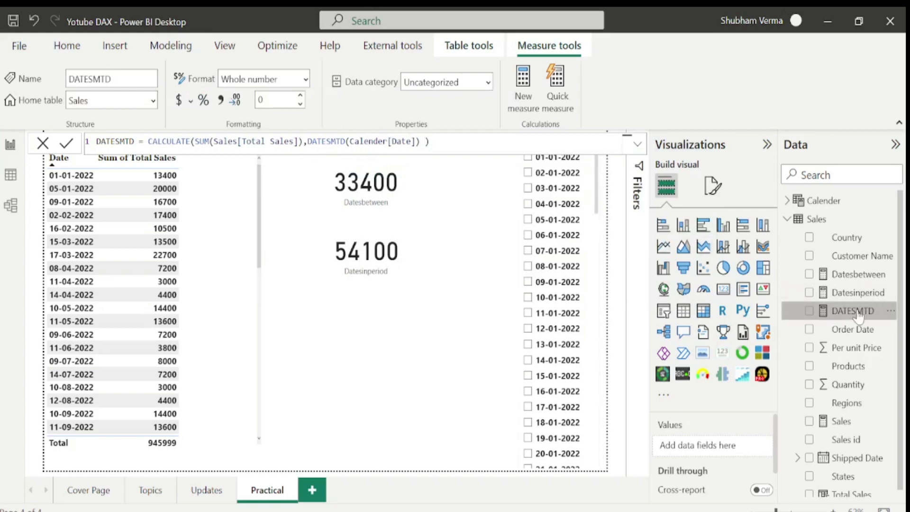
Step: Show the DATESMTD measure as a card below the Datesinperiod card and shrink it to a similar size
{"action": "left_click_drag", "start_coordinate": [857, 315], "coordinate": [377, 323]}
{"action": "left_click", "coordinate": [722, 289]}
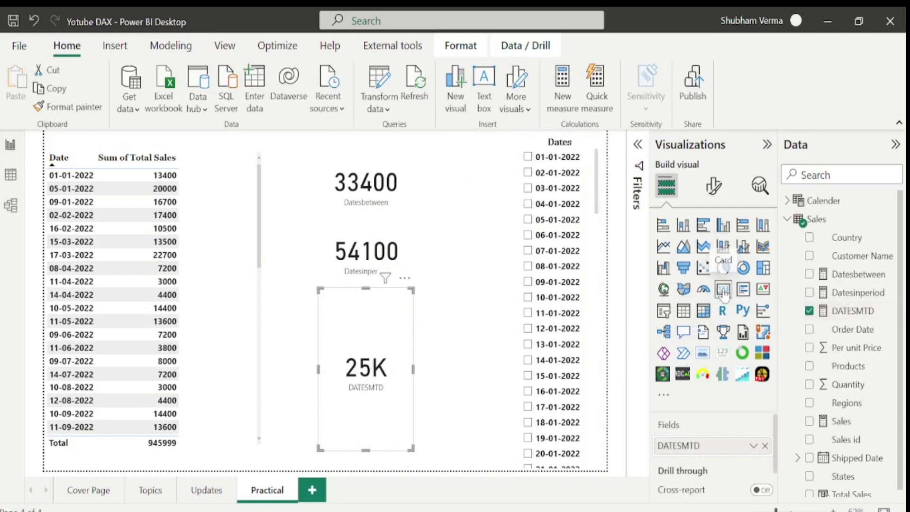
{"action": "left_click_drag", "start_coordinate": [410, 448], "coordinate": [420, 340]}
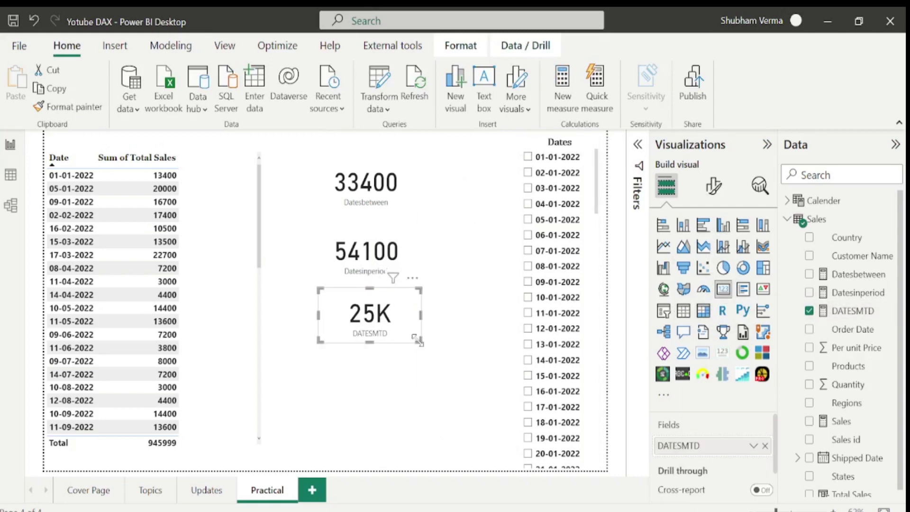
Step: Set the DATESMTD card's callout value display units to None and align the card beneath the Datesinperiod card
{"action": "left_click", "coordinate": [720, 194]}
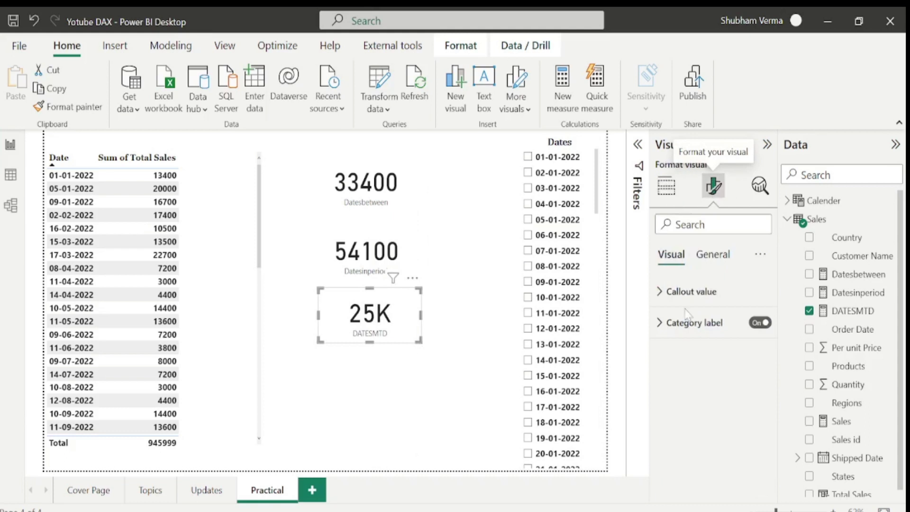
{"action": "left_click", "coordinate": [660, 292]}
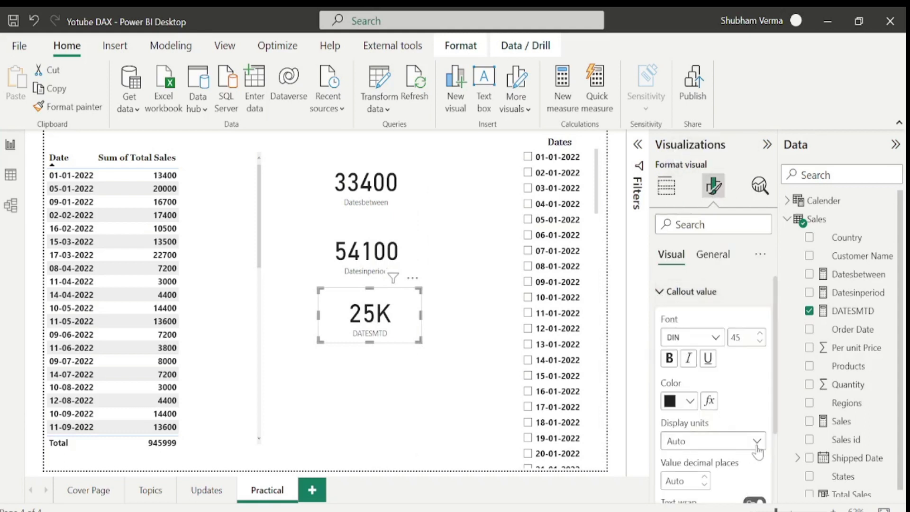
{"action": "left_click", "coordinate": [756, 442]}
{"action": "left_click", "coordinate": [677, 350]}
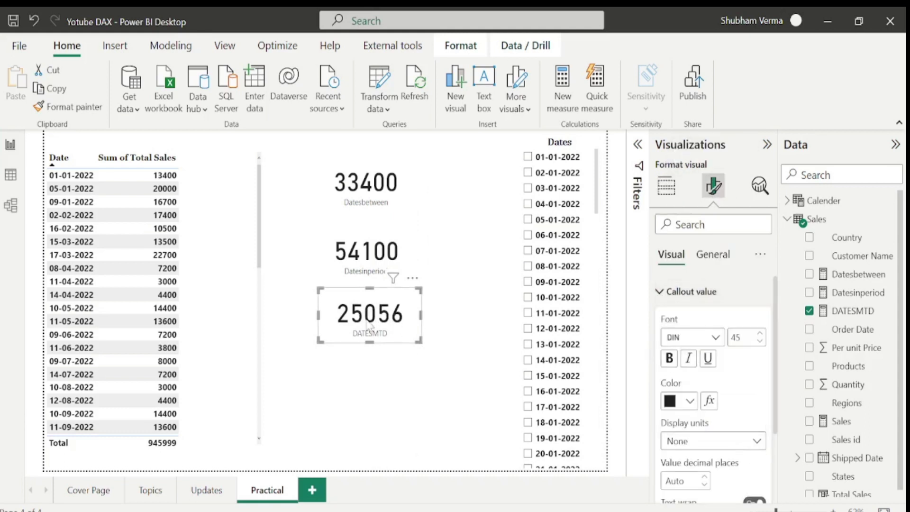
{"action": "left_click_drag", "start_coordinate": [406, 334], "coordinate": [402, 341]}
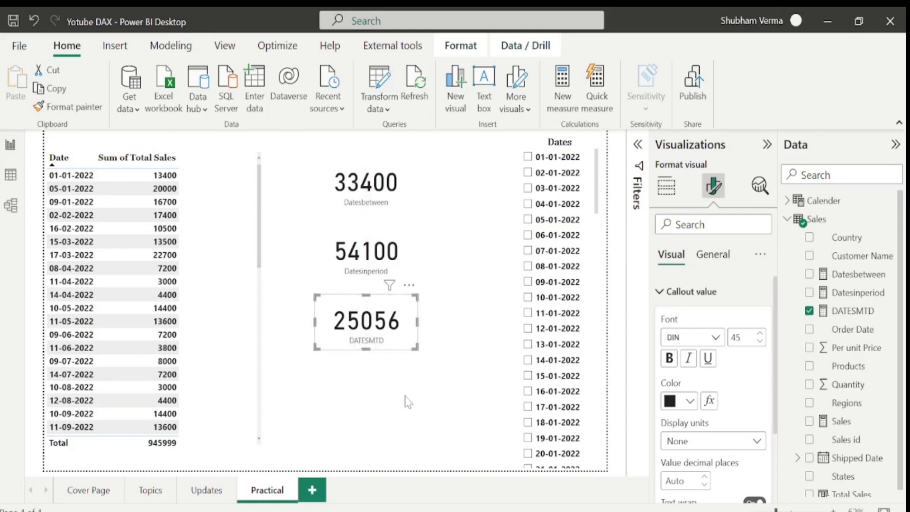
Step: View the Sales table data, clear the Order Date filter and go to the December 2023 rows at the end
{"action": "left_click", "coordinate": [15, 180]}
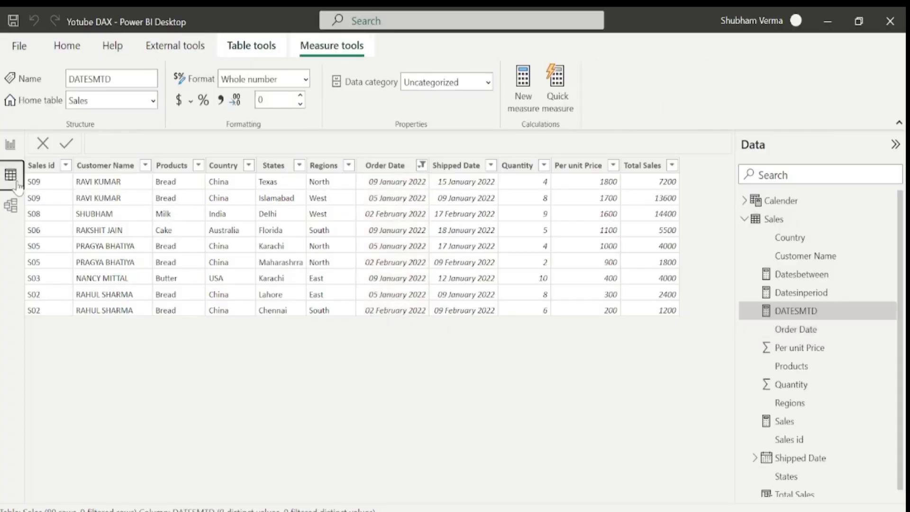
{"action": "left_click", "coordinate": [421, 165]}
{"action": "left_click", "coordinate": [494, 171]}
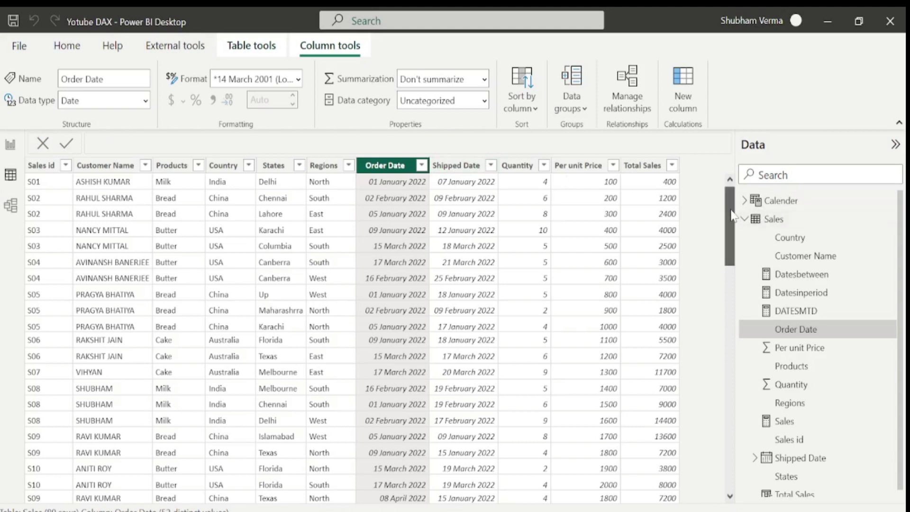
{"action": "left_click_drag", "start_coordinate": [731, 204], "coordinate": [743, 500]}
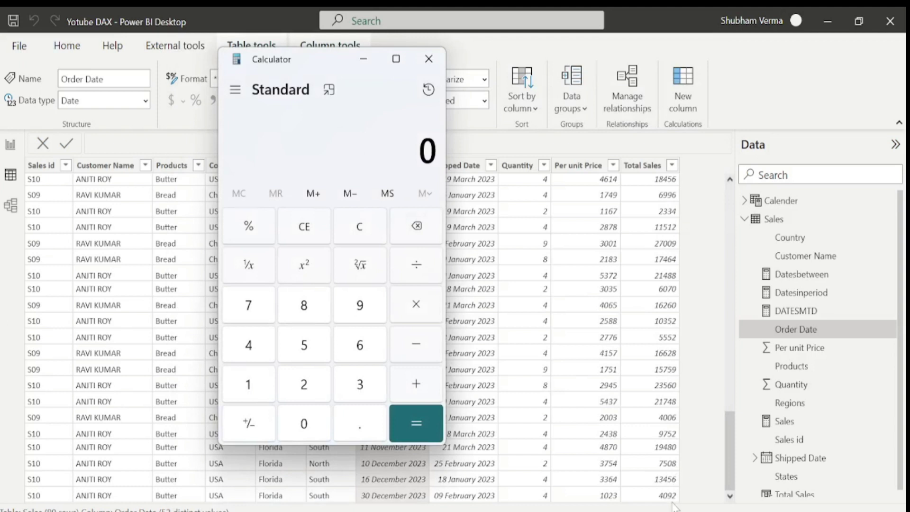
Step: Add the December 2023 sales 7508, 13456 and 4092 in Calculator
{"action": "type", "text": "7508"}
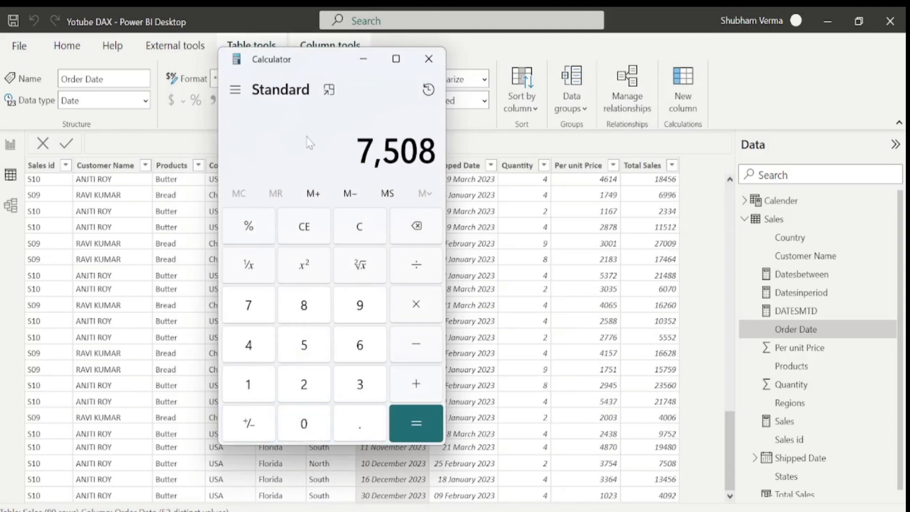
{"action": "type", "text": "+13"}
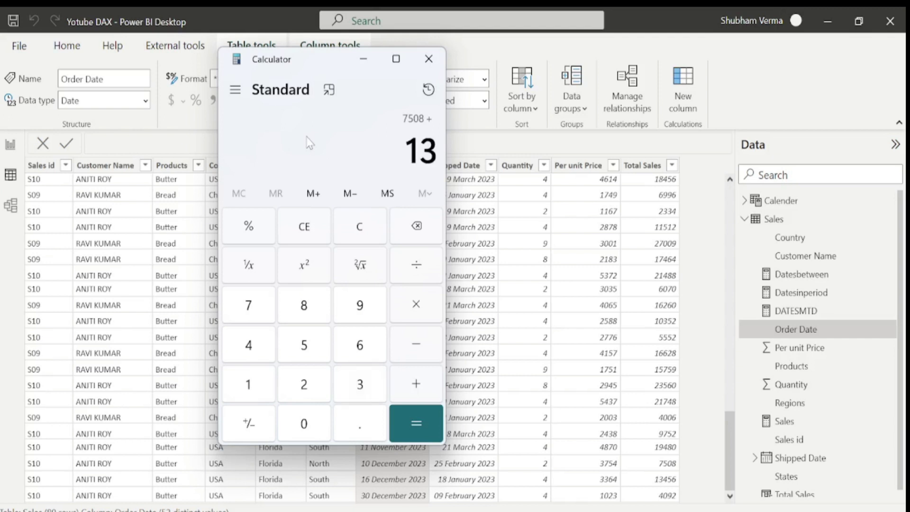
{"action": "type", "text": "456"}
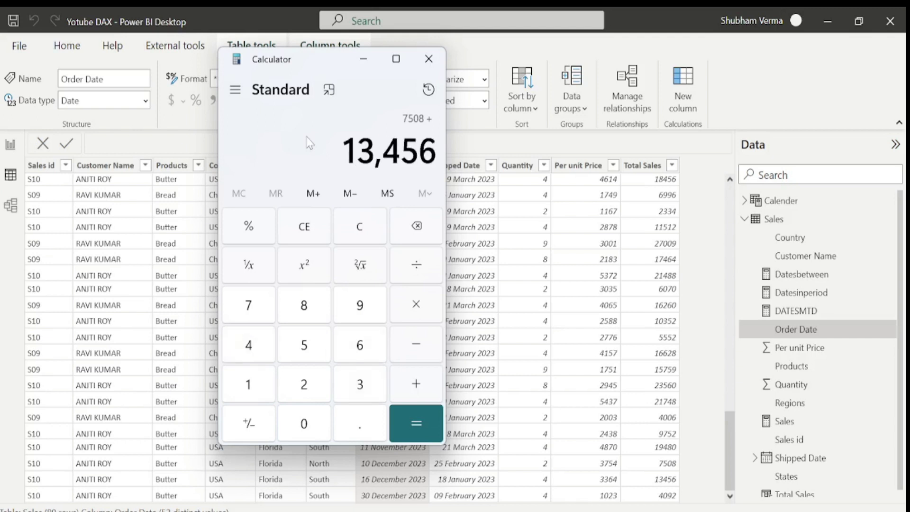
{"action": "type", "text": "+4092"}
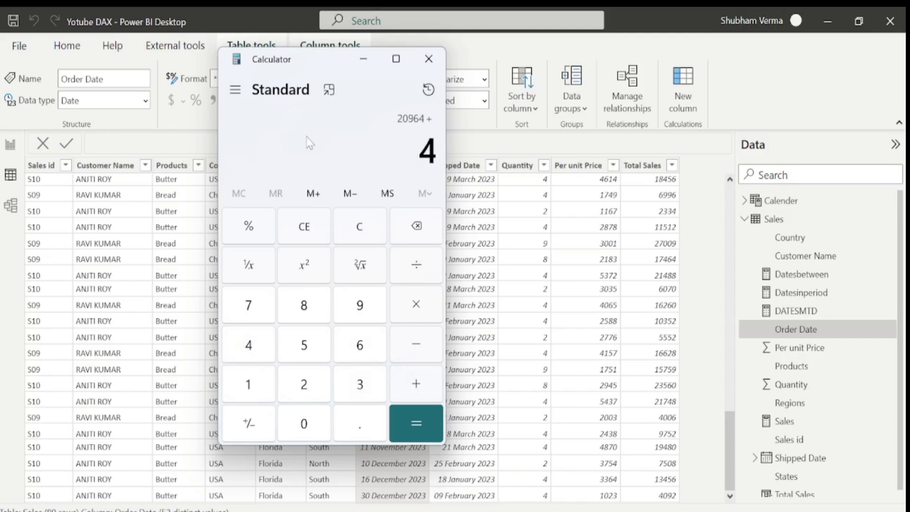
{"action": "key", "text": "Return"}
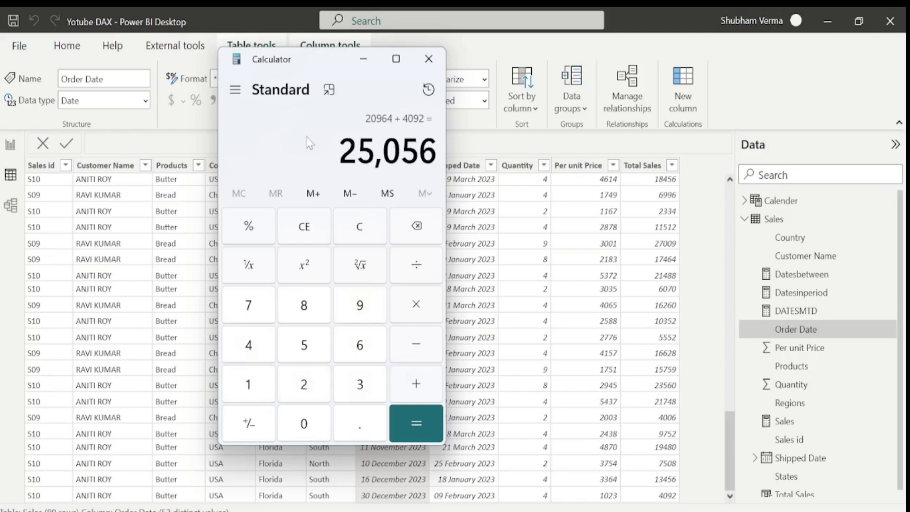
Step: Return to the report and compare the Calculator sum side by side with the DATESMTD card
{"action": "left_click", "coordinate": [11, 144]}
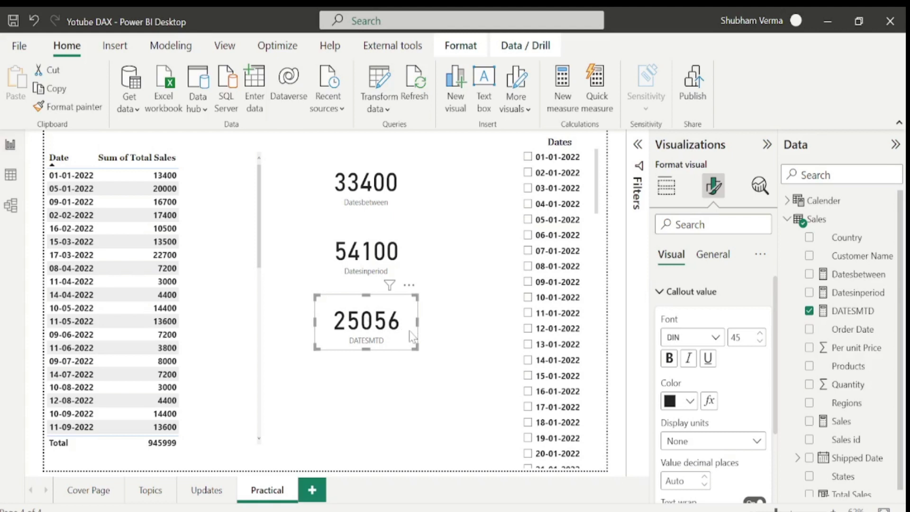
{"action": "key", "text": "alt+Tab"}
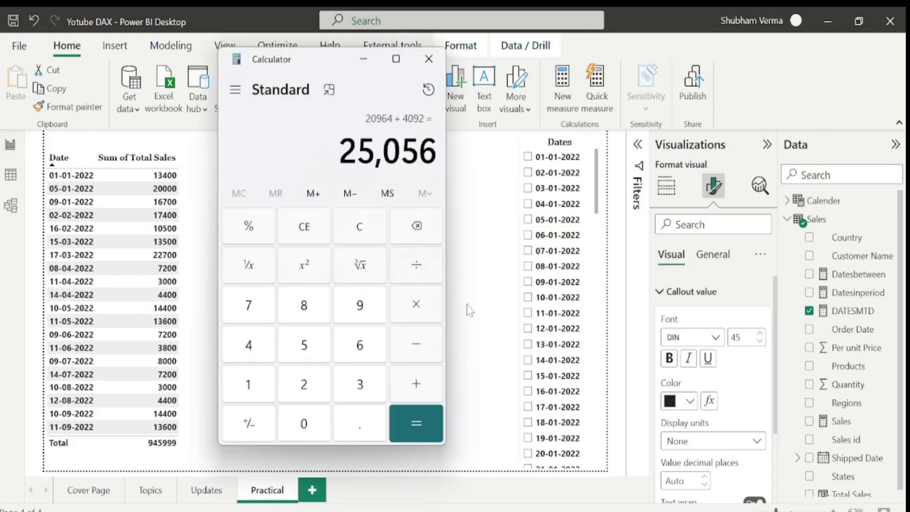
{"action": "left_click_drag", "start_coordinate": [322, 59], "coordinate": [608, 111]}
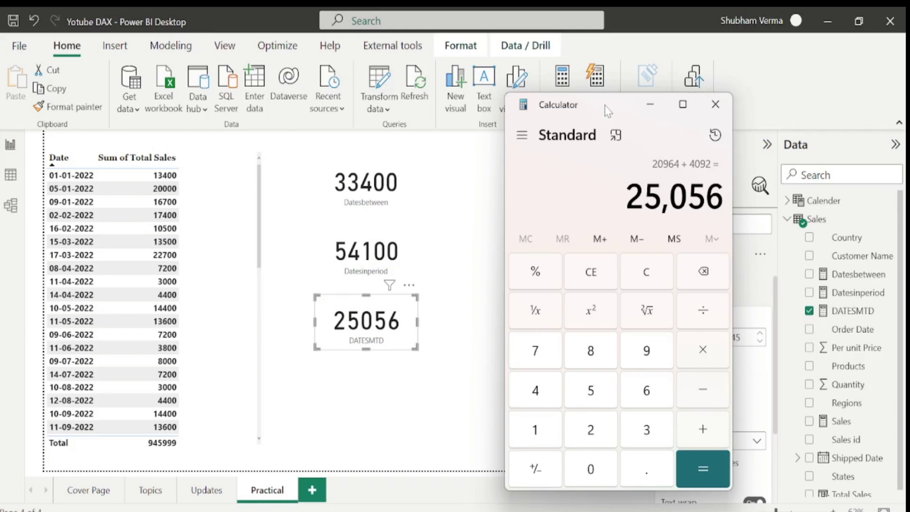
{"action": "left_click", "coordinate": [321, 450]}
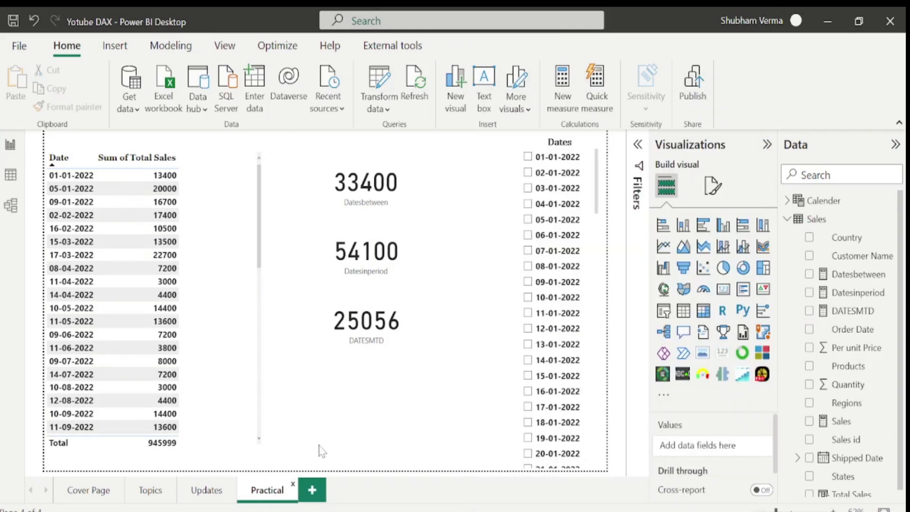
Step: View the Topics page, then switch to the browser and read the syntax and parameters in the DATESQTD documentation
{"action": "left_click", "coordinate": [148, 490]}
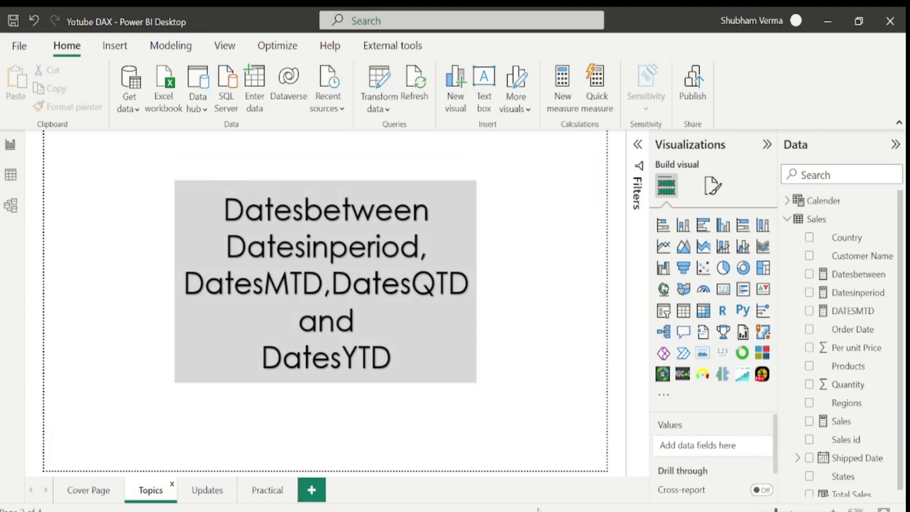
{"action": "key", "text": "alt+Tab"}
{"action": "left_click", "coordinate": [545, 19]}
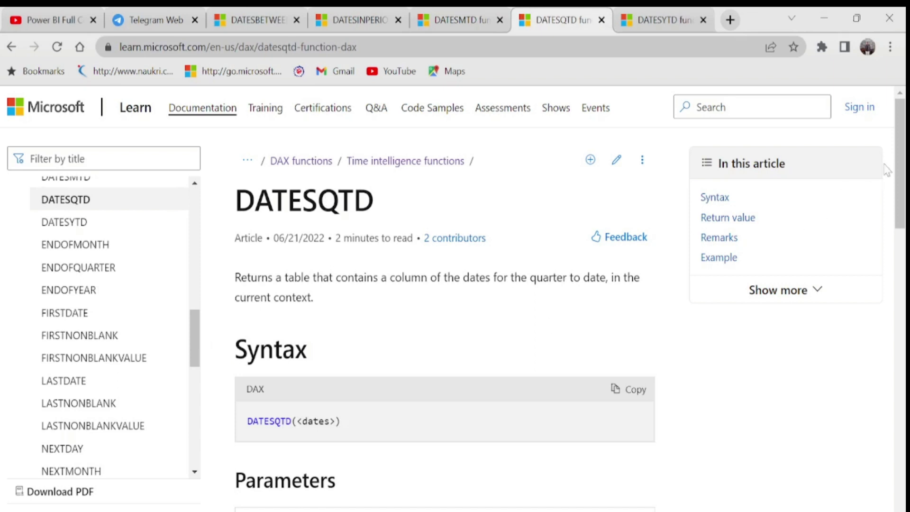
{"action": "scroll", "coordinate": [450, 361], "scroll_direction": "down", "scroll_amount": 2}
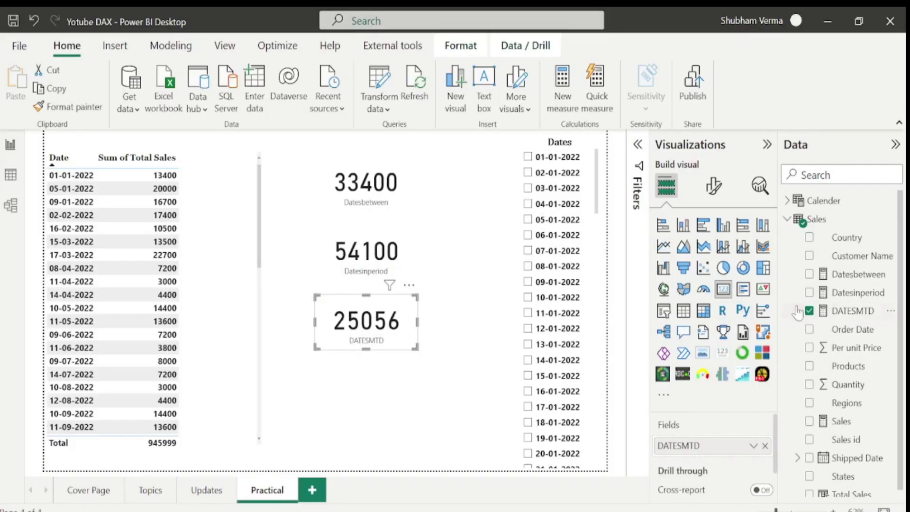
Step: Create a new measure in the Sales table from a copy of the DATESMTD formula and name it Datesqtd
{"action": "left_click", "coordinate": [851, 312]}
{"action": "left_click_drag", "start_coordinate": [303, 141], "coordinate": [53, 139]}
{"action": "key", "text": "ctrl+c"}
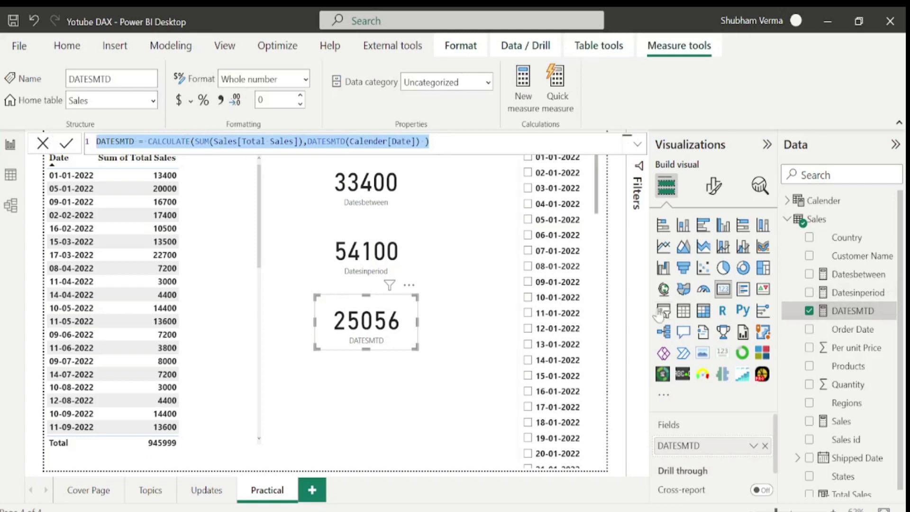
{"action": "left_click", "coordinate": [890, 311]}
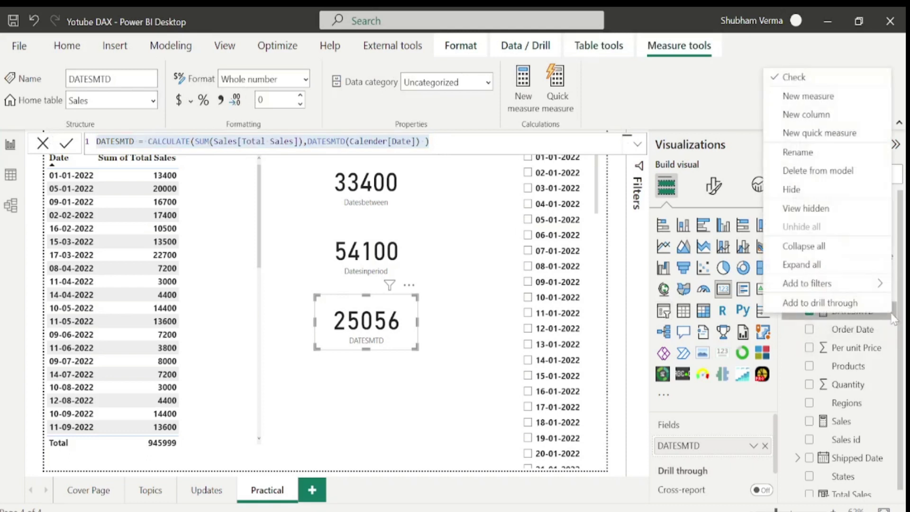
{"action": "left_click", "coordinate": [809, 97]}
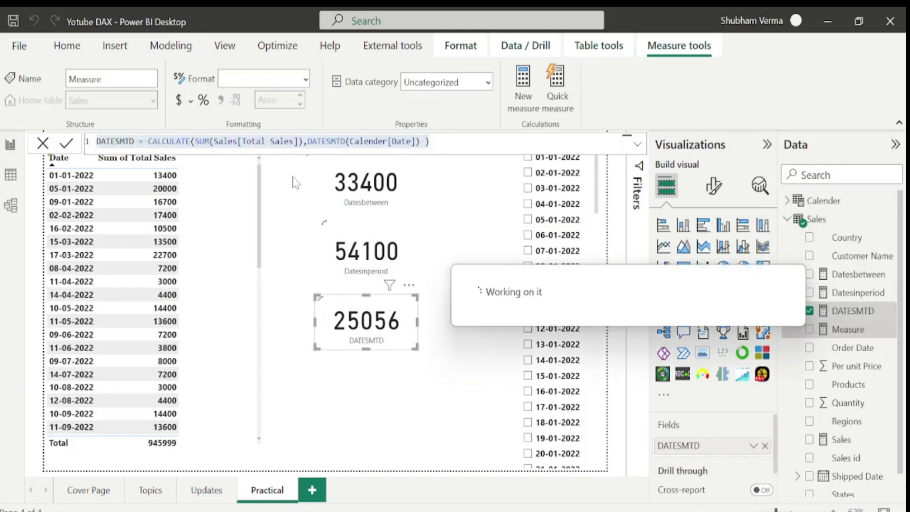
{"action": "key", "text": "ctrl+v"}
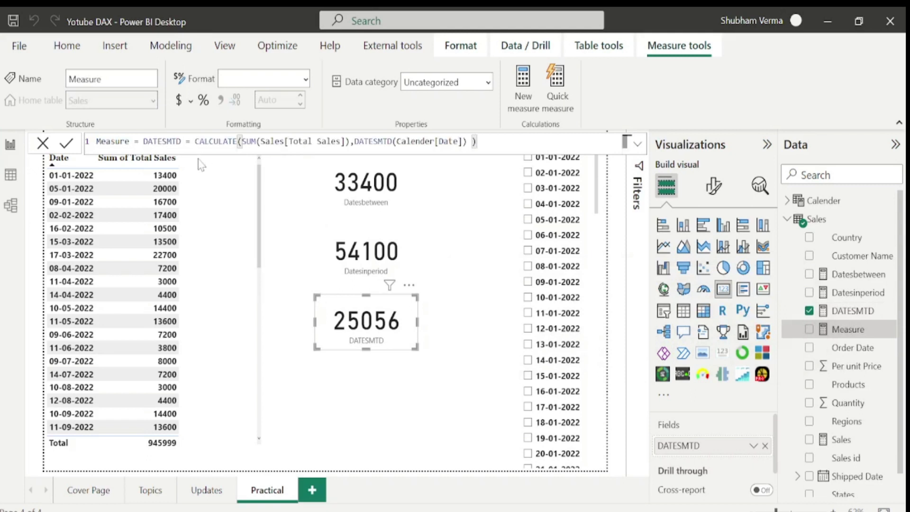
{"action": "left_click_drag", "start_coordinate": [182, 141], "coordinate": [21, 152]}
{"action": "key", "text": "BackSpace"}
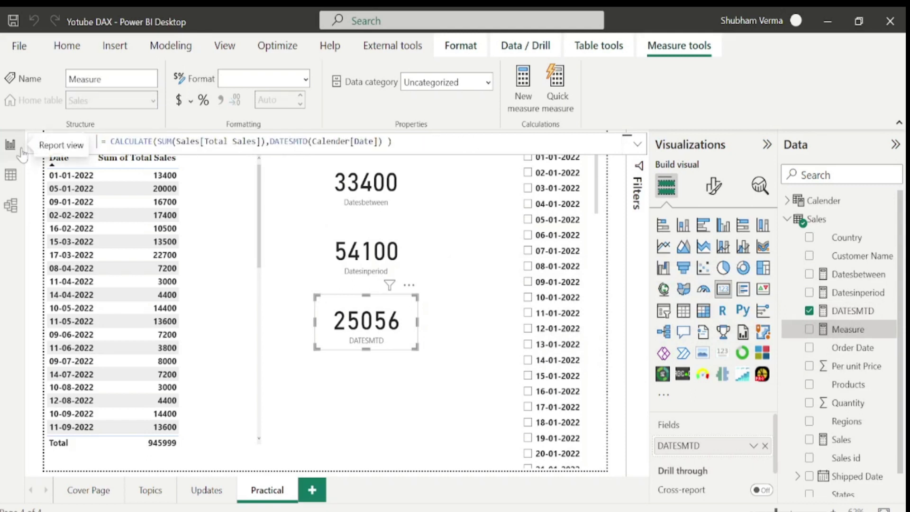
{"action": "type", "text": "Datesqt"}
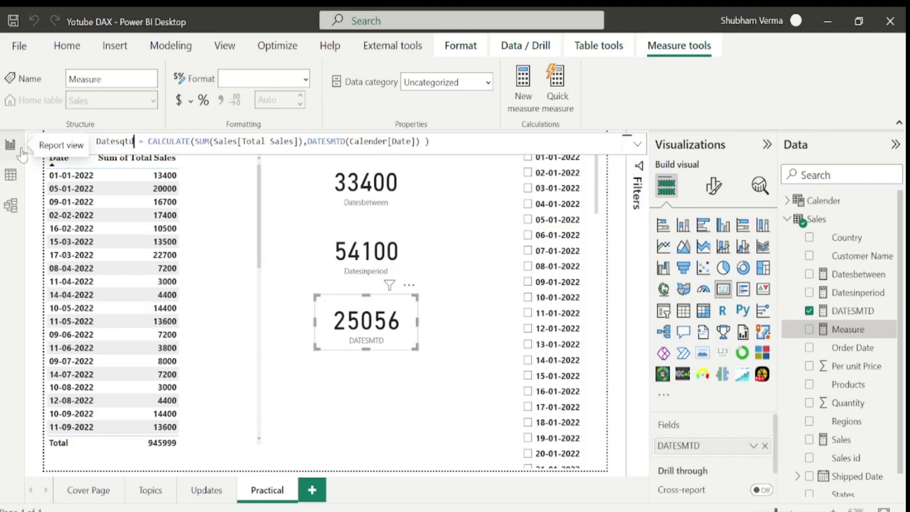
{"action": "type", "text": "d"}
Step: Replace the DATESMTD function with DATESQTD in the Datesqtd formula, keeping Calender[Date] as its argument, and commit the measure
{"action": "left_click", "coordinate": [346, 142]}
{"action": "key", "text": "BackSpace"}
{"action": "key", "text": "BackSpace"}
{"action": "key", "text": "BackSpace"}
{"action": "key", "text": "BackSpace"}
{"action": "key", "text": "BackSpace"}
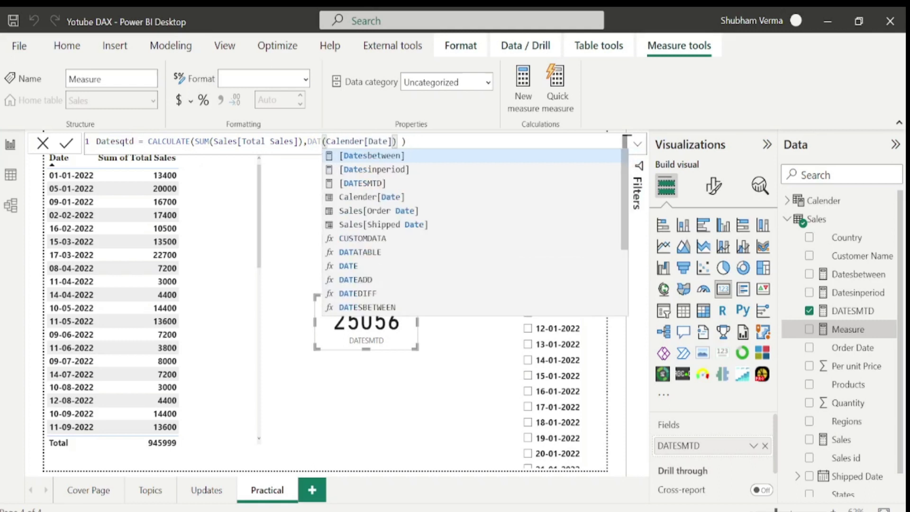
{"action": "type", "text": "Eq"}
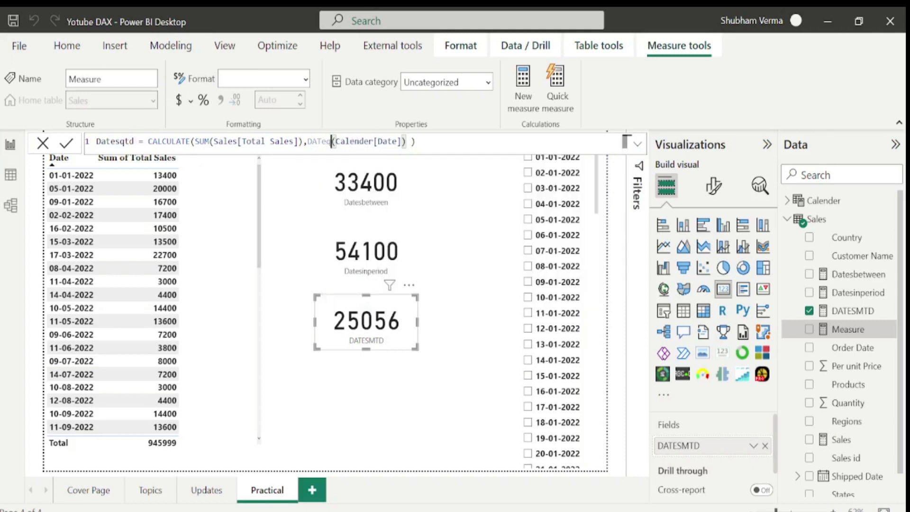
{"action": "key", "text": "BackSpace"}
{"action": "type", "text": "s"}
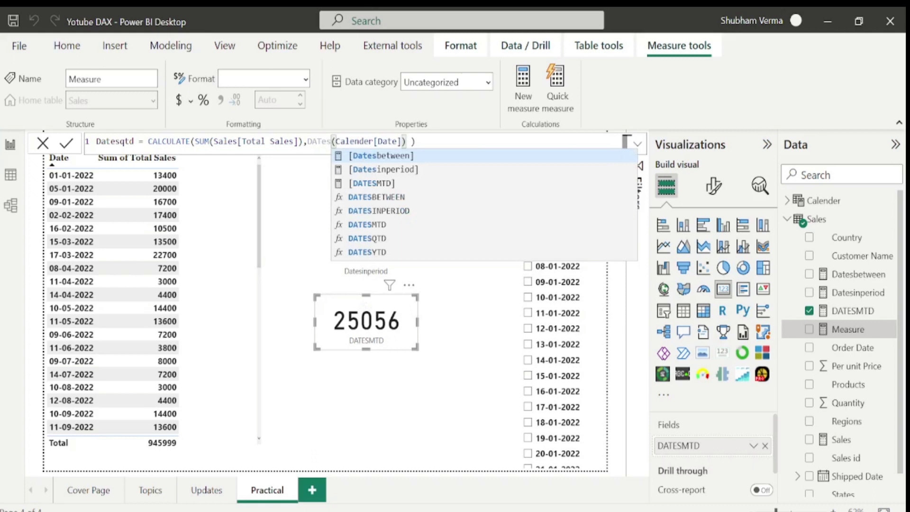
{"action": "key", "text": "Down"}
{"action": "key", "text": "Down"}
{"action": "key", "text": "Down"}
{"action": "key", "text": "Down"}
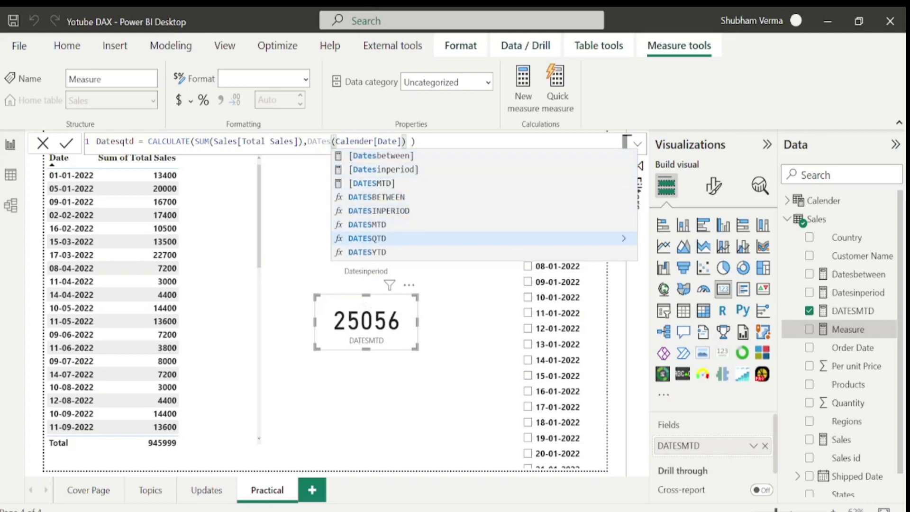
{"action": "key", "text": "Tab"}
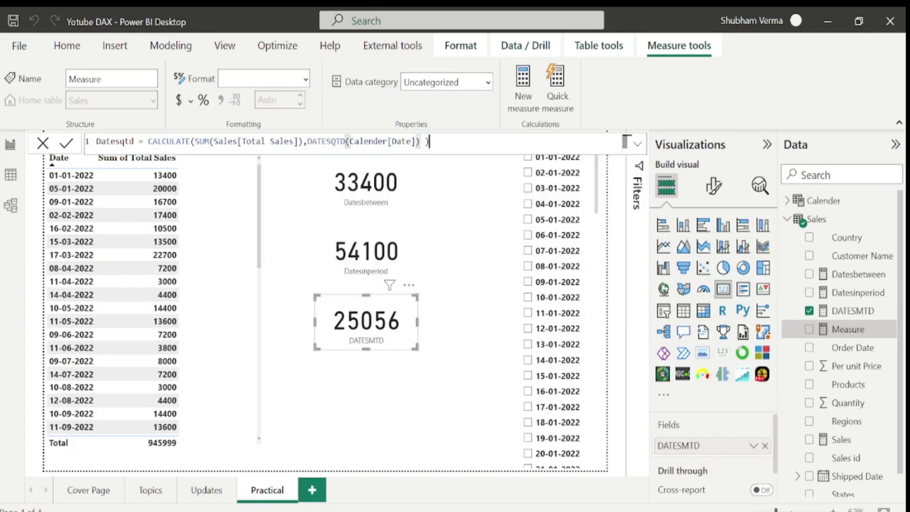
{"action": "key", "text": "Return"}
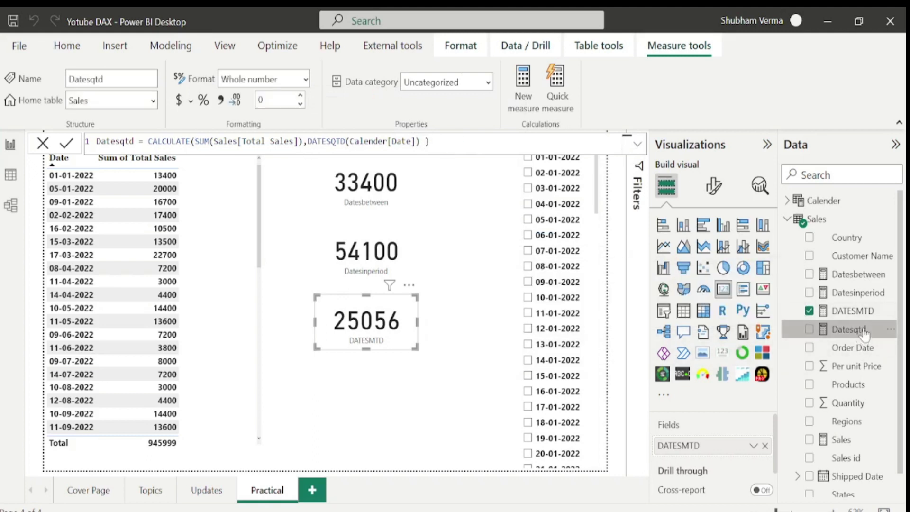
Step: Show the Datesqtd measure on a card below the DATESMTD card, with the callout value's display units set to None
{"action": "left_click_drag", "start_coordinate": [862, 333], "coordinate": [400, 386]}
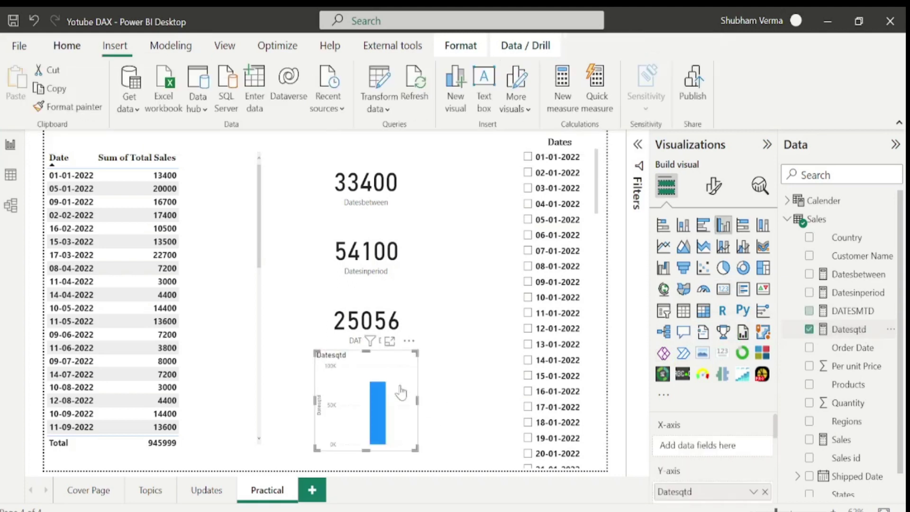
{"action": "left_click", "coordinate": [723, 289]}
{"action": "left_click", "coordinate": [714, 187]}
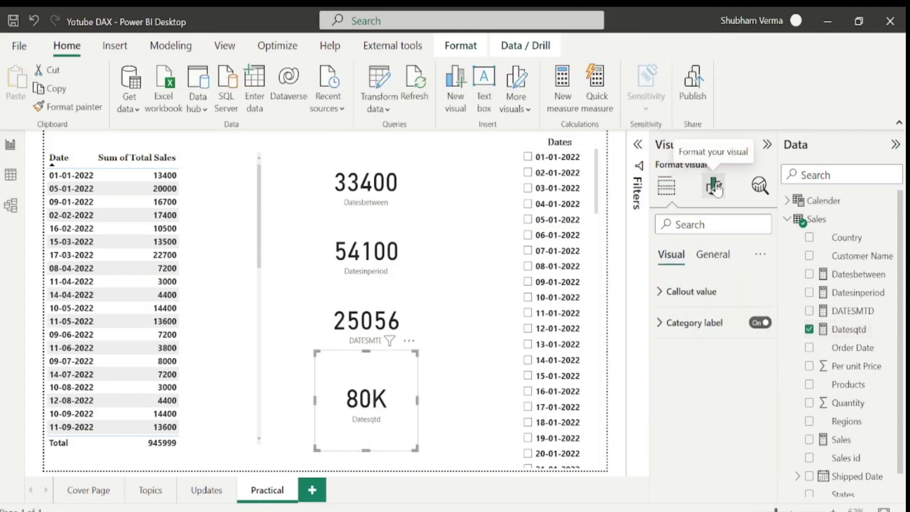
{"action": "left_click", "coordinate": [669, 293]}
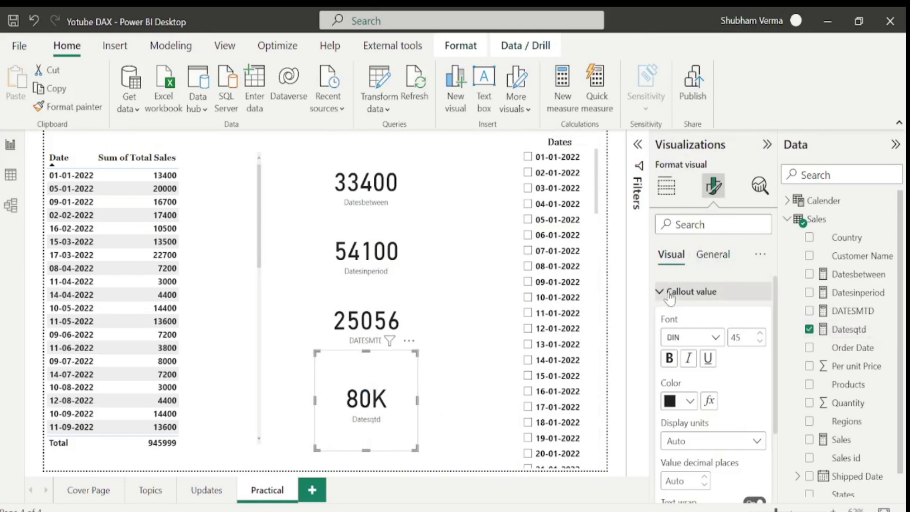
{"action": "left_click", "coordinate": [742, 441]}
{"action": "left_click", "coordinate": [698, 353]}
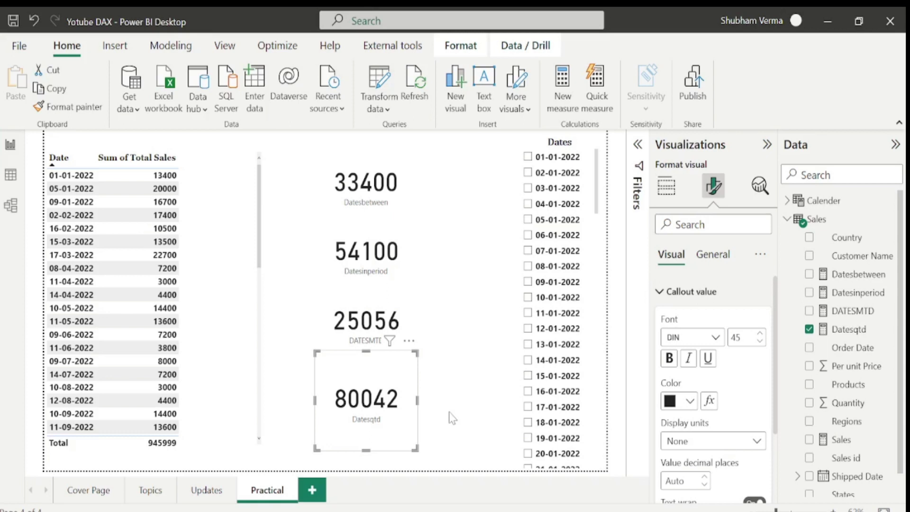
Step: View the October to December 2023 rows at the end of the Sales table data and place Calculator clear of the Total Sales column
{"action": "left_click", "coordinate": [10, 175]}
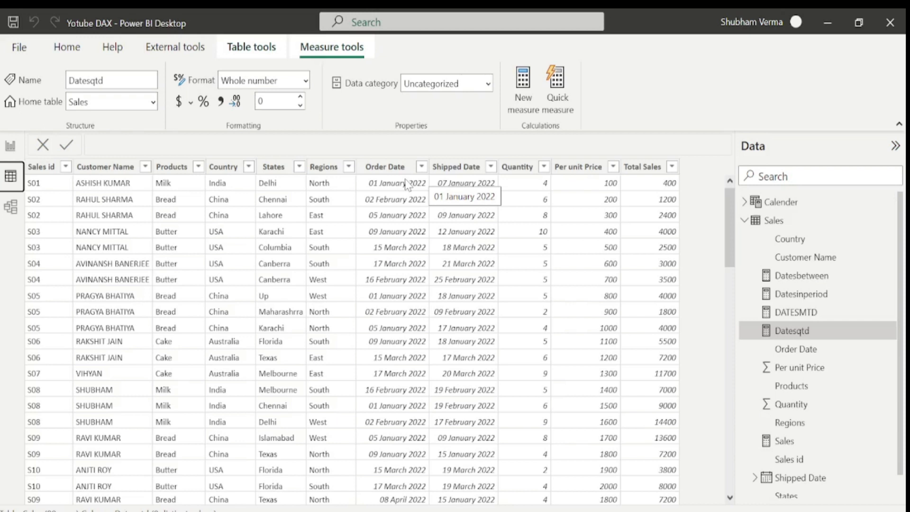
{"action": "left_click_drag", "start_coordinate": [730, 221], "coordinate": [727, 402]}
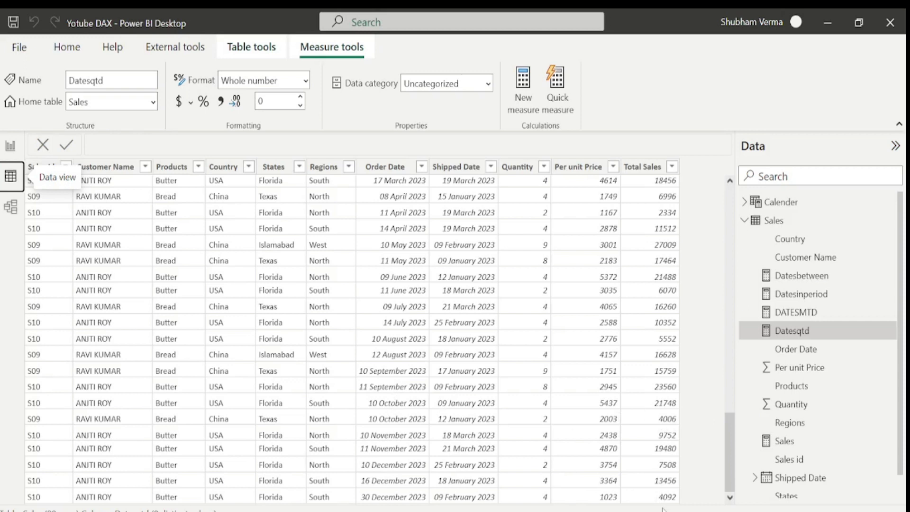
{"action": "key", "text": "XF86Calculator"}
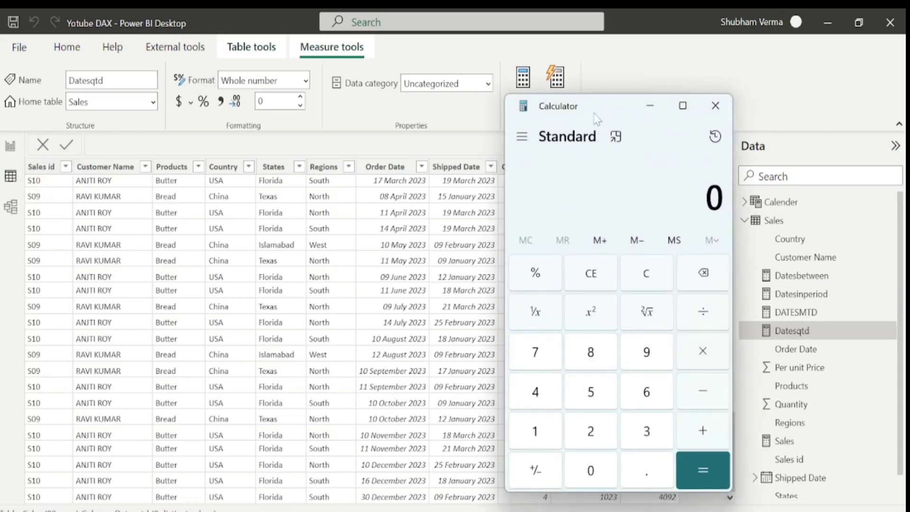
{"action": "left_click_drag", "start_coordinate": [584, 105], "coordinate": [215, 42]}
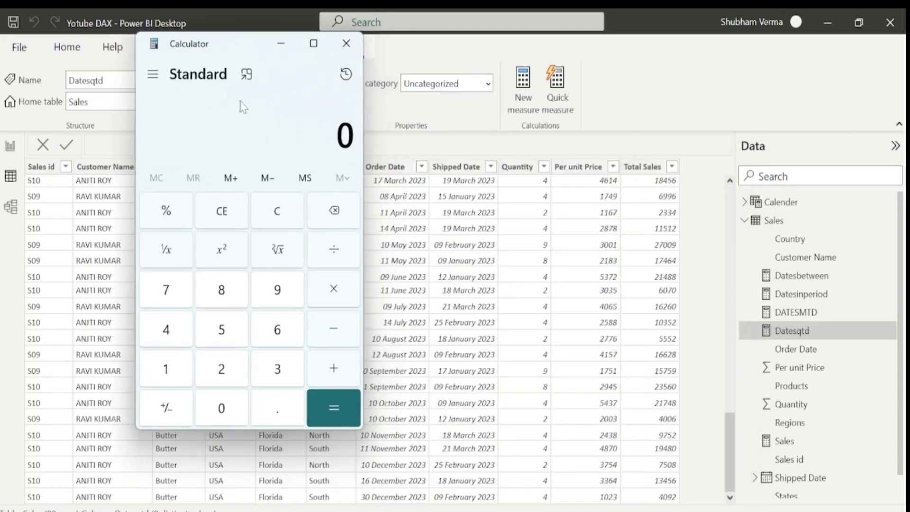
Step: Add the October to December 2023 sales 21748, 4006, 9752, 19480, 7508, 13456 and 4092 in Calculator
{"action": "type", "text": "217"}
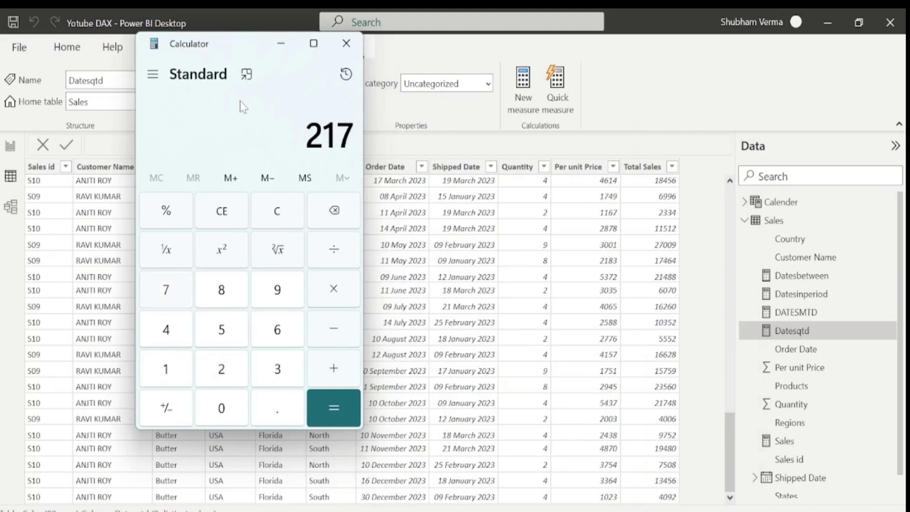
{"action": "type", "text": "48+"}
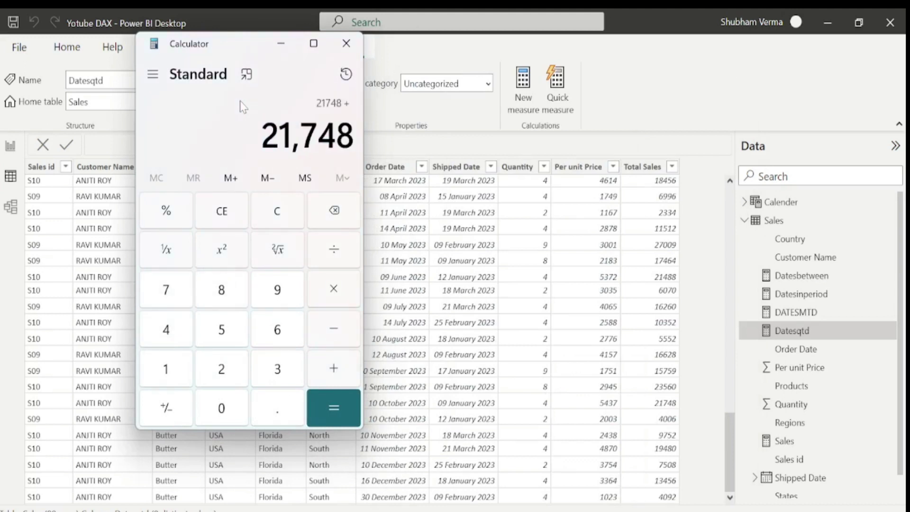
{"action": "type", "text": "400"}
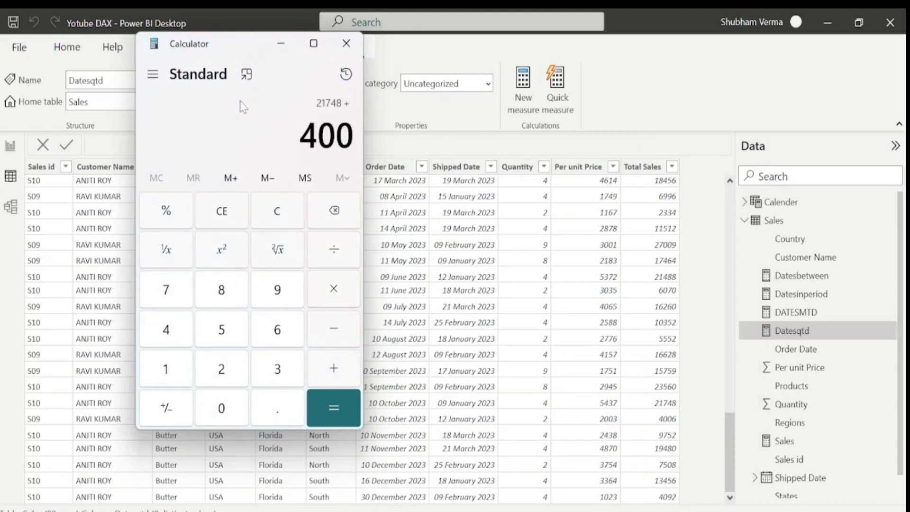
{"action": "type", "text": "6+9752+"}
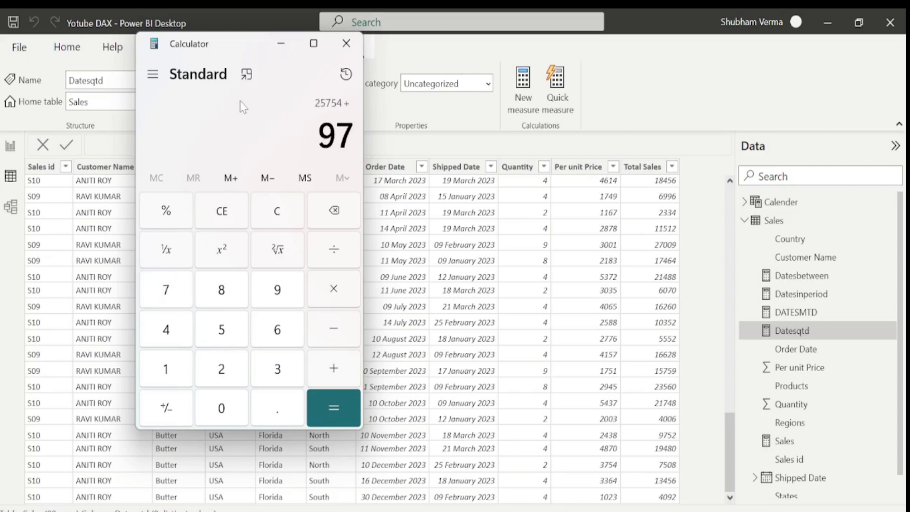
{"action": "type", "text": "19"}
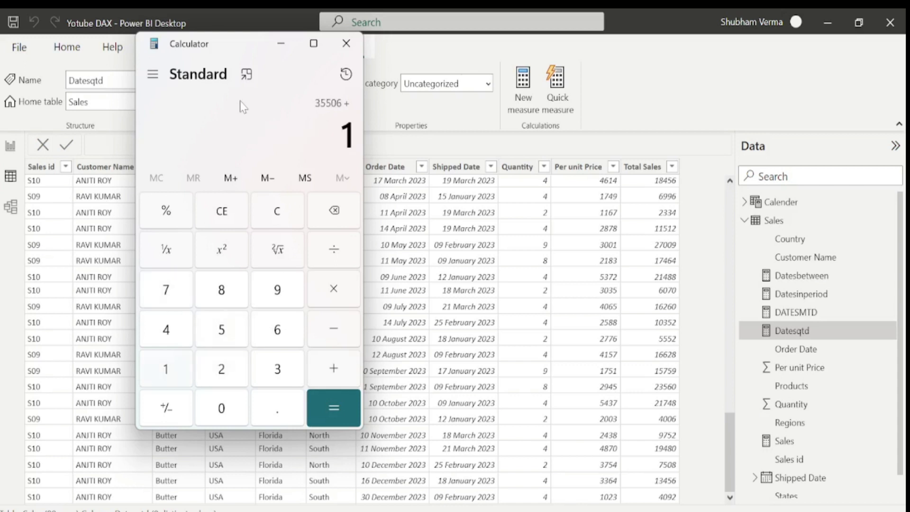
{"action": "type", "text": "48"}
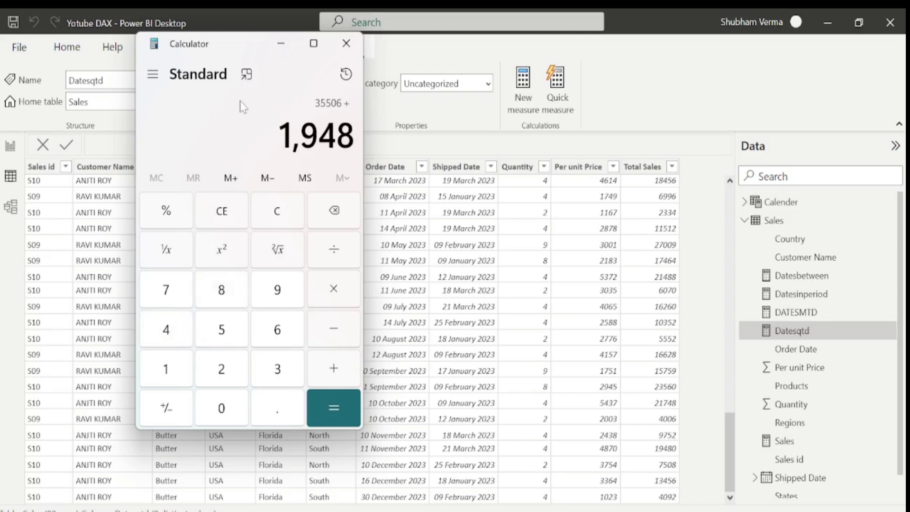
{"action": "type", "text": "0+7508"}
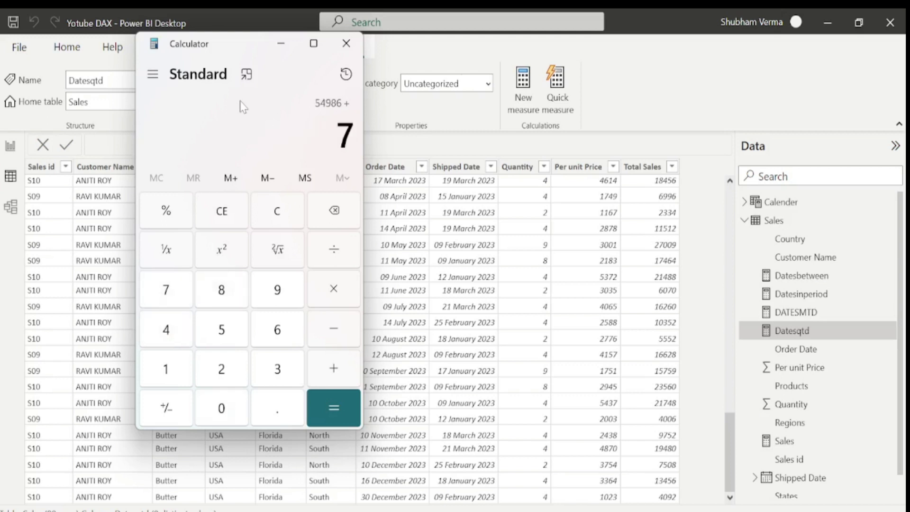
{"action": "type", "text": "+"}
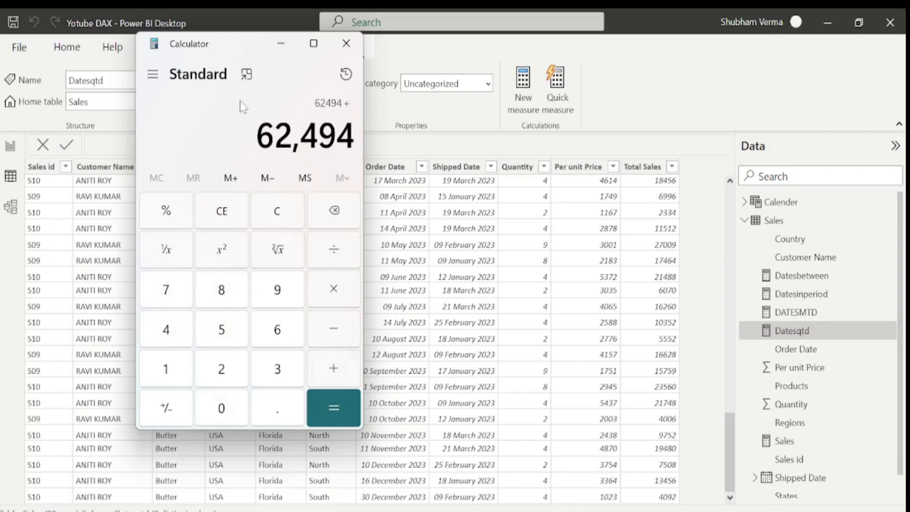
{"action": "type", "text": "13456"}
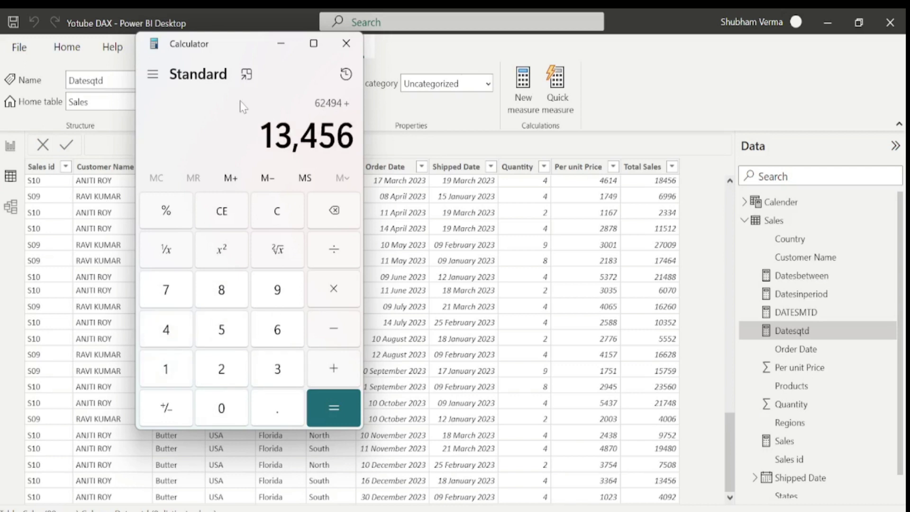
{"action": "type", "text": "+"}
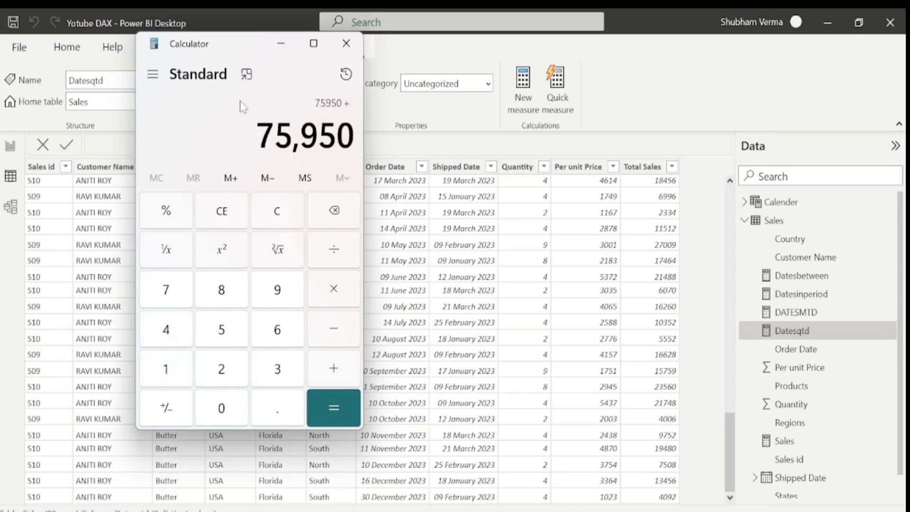
{"action": "type", "text": "4092"}
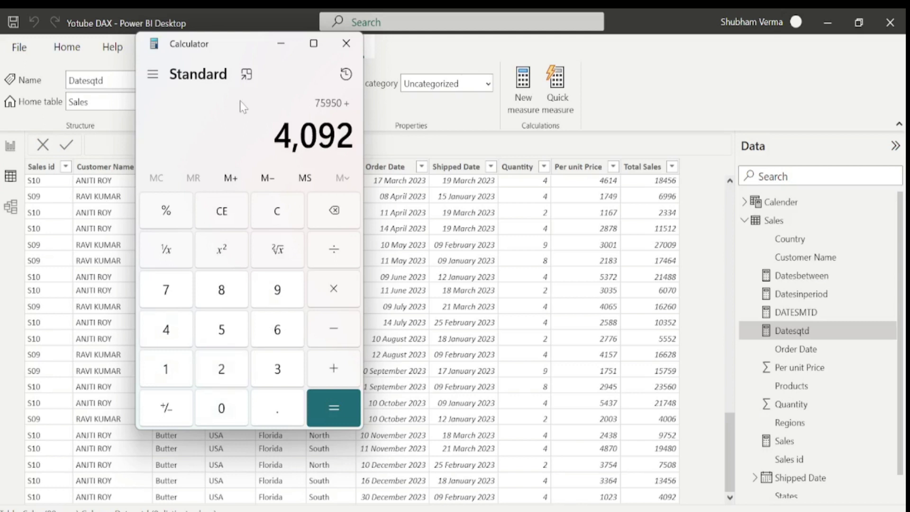
{"action": "key", "text": "Return"}
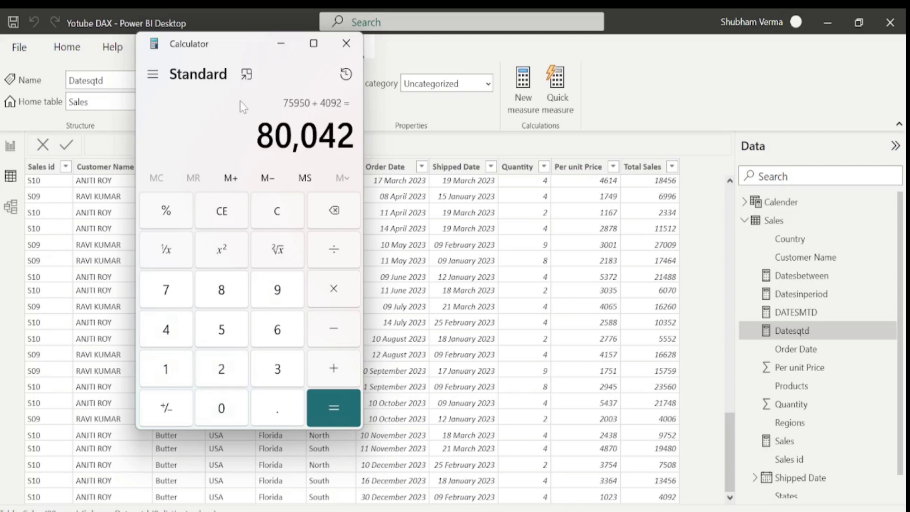
Step: Return to the report, compare the Calculator sum side by side with the Datesqtd card, and view the Topics page
{"action": "left_click", "coordinate": [11, 151]}
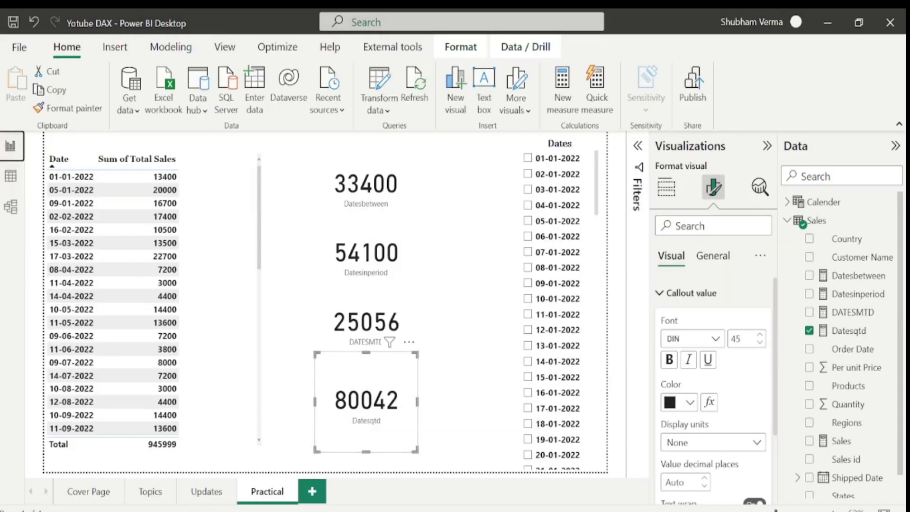
{"action": "key", "text": "alt+Tab"}
{"action": "left_click_drag", "start_coordinate": [235, 48], "coordinate": [664, 86]}
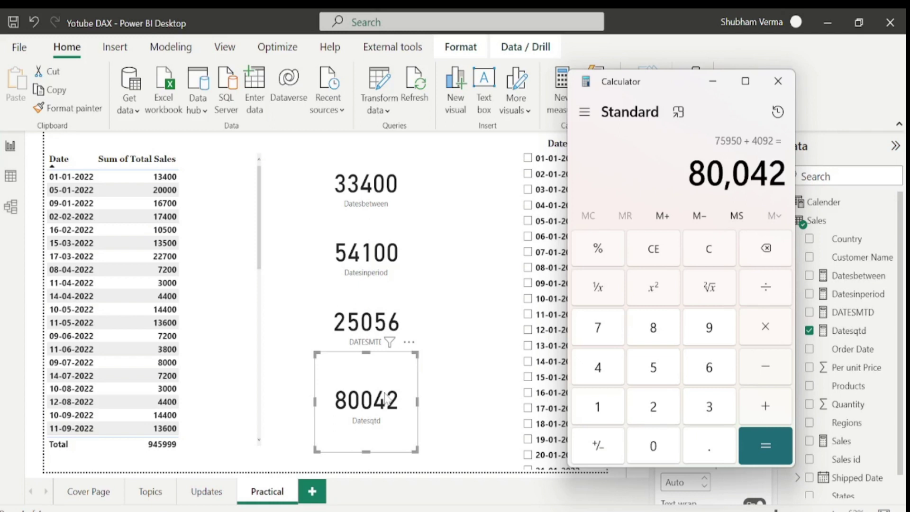
{"action": "left_click", "coordinate": [142, 492]}
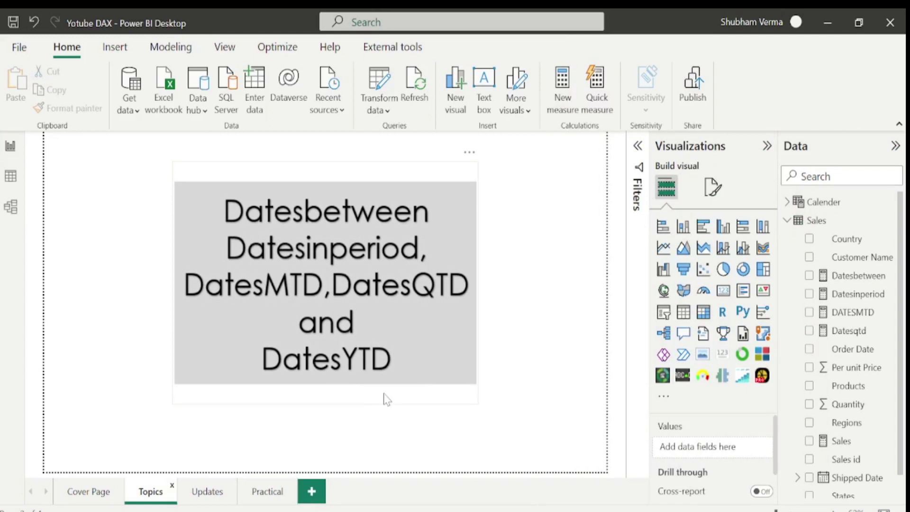
Step: Switch to the browser, read the DATESYTD documentation's syntax and optional year_end_date parameter, and return to Power BI
{"action": "left_click", "coordinate": [573, 510]}
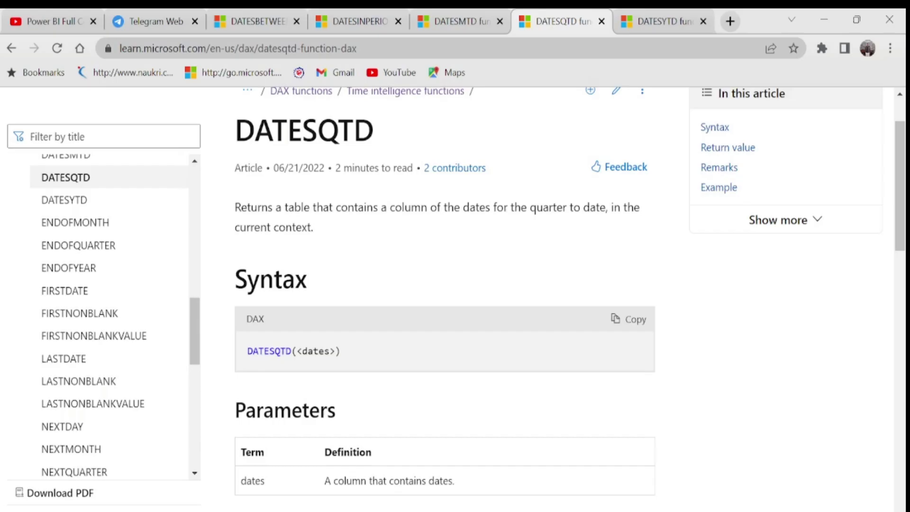
{"action": "left_click", "coordinate": [638, 12]}
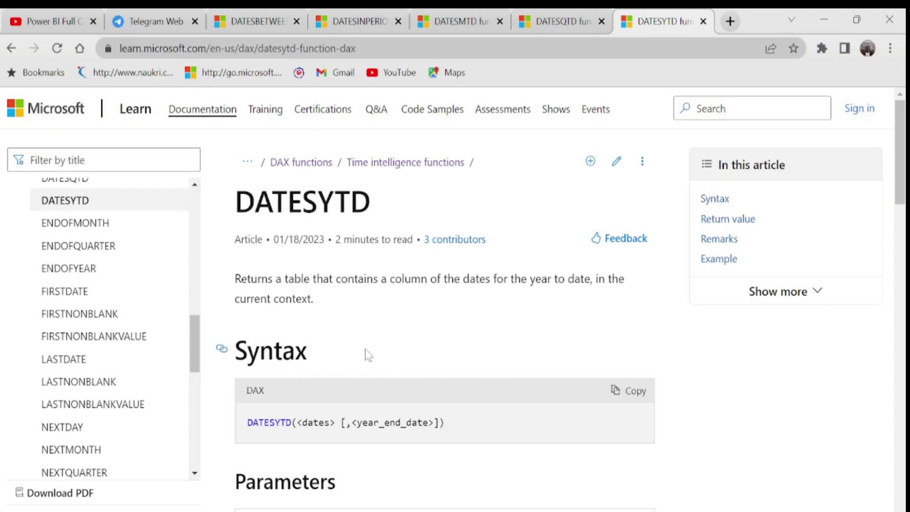
{"action": "scroll", "coordinate": [369, 355], "scroll_direction": "down", "scroll_amount": 5}
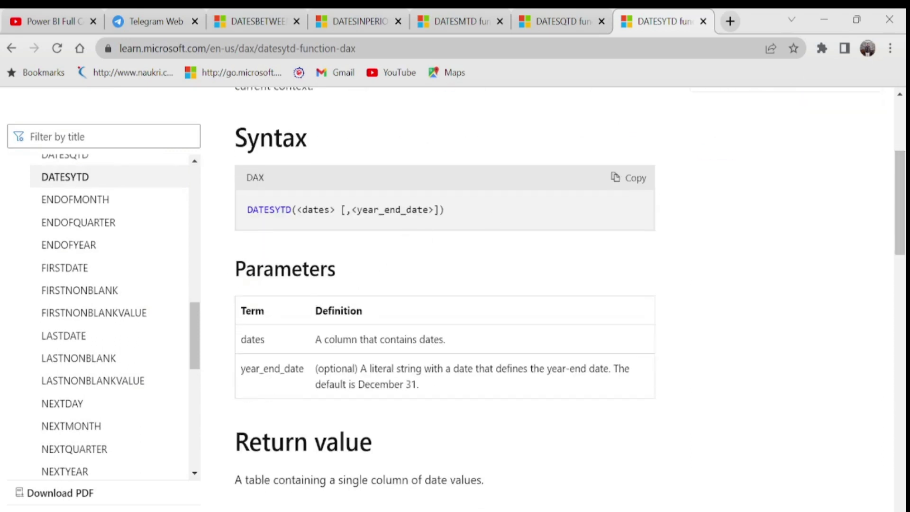
{"action": "left_click_drag", "start_coordinate": [241, 368], "coordinate": [403, 385]}
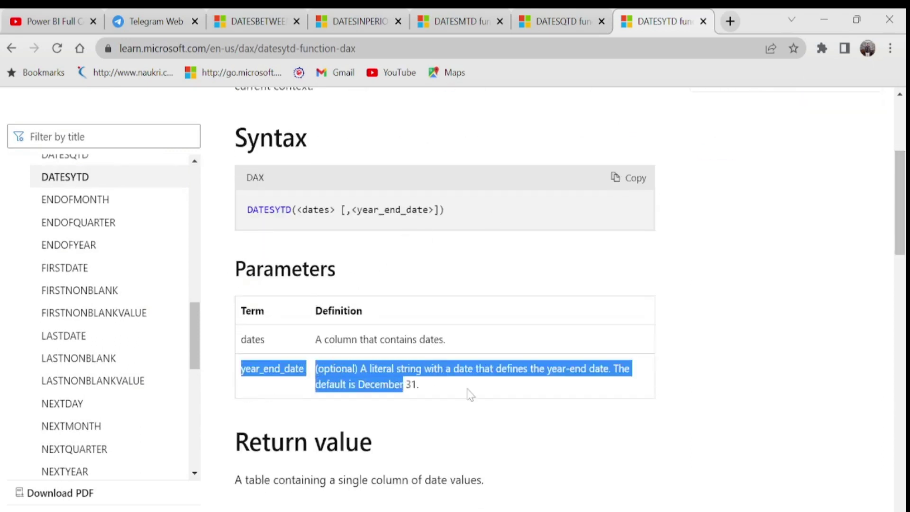
{"action": "key", "text": "alt+Tab"}
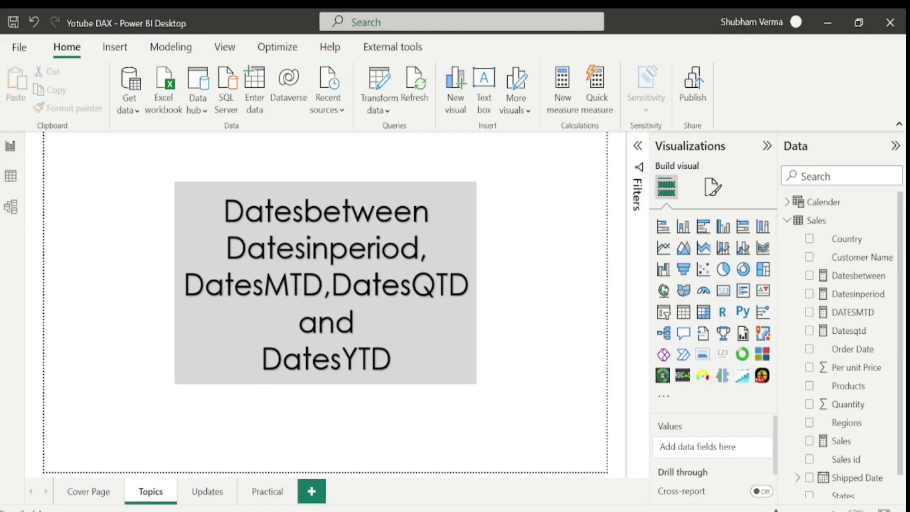
Step: On the Practical page, create a new measure in the Sales table from a copy of the DATESMTD measure's formula
{"action": "left_click", "coordinate": [267, 493]}
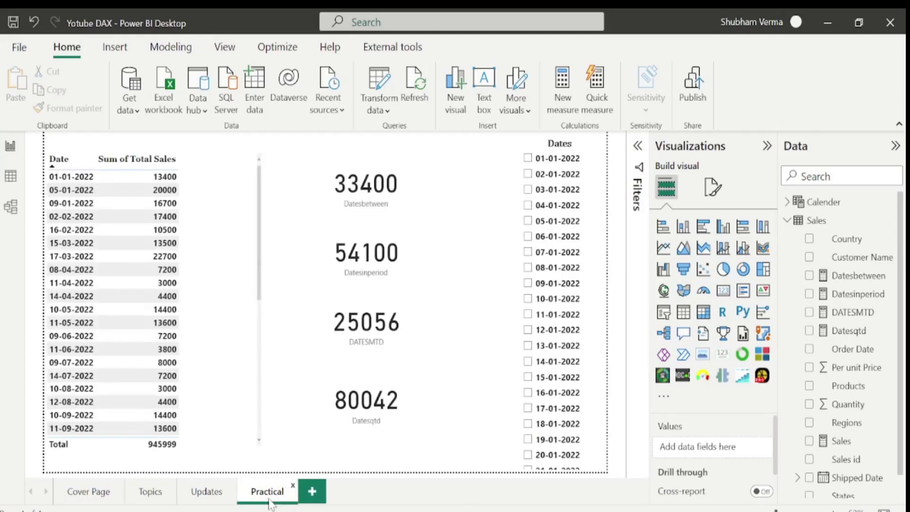
{"action": "left_click", "coordinate": [846, 318]}
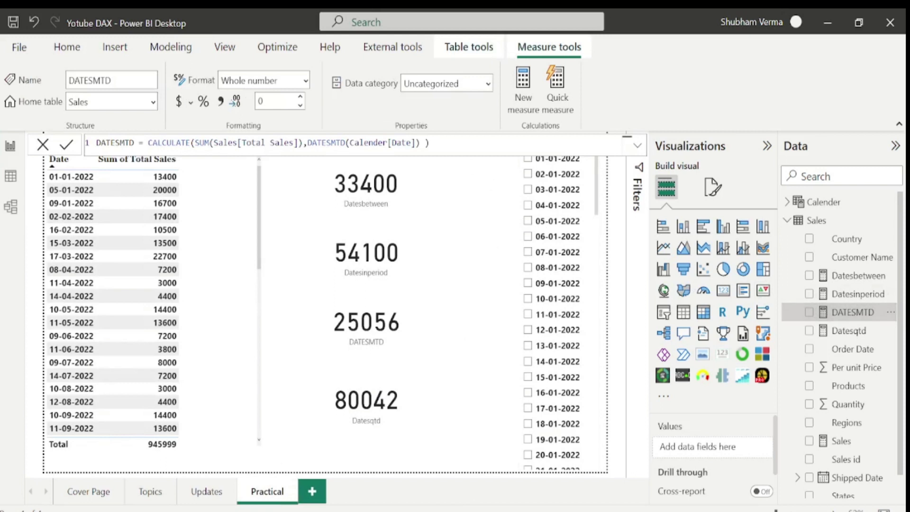
{"action": "left_click_drag", "start_coordinate": [429, 142], "coordinate": [71, 135]}
{"action": "key", "text": "ctrl+c"}
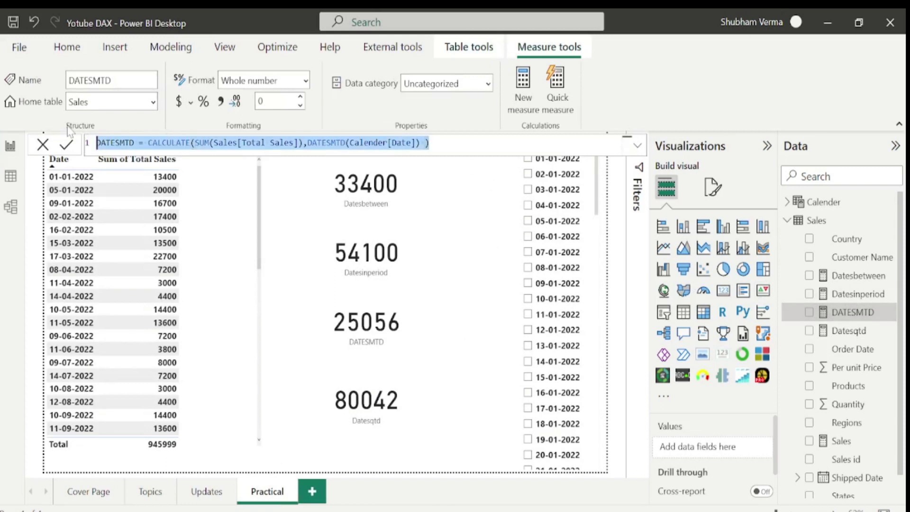
{"action": "left_click", "coordinate": [885, 311]}
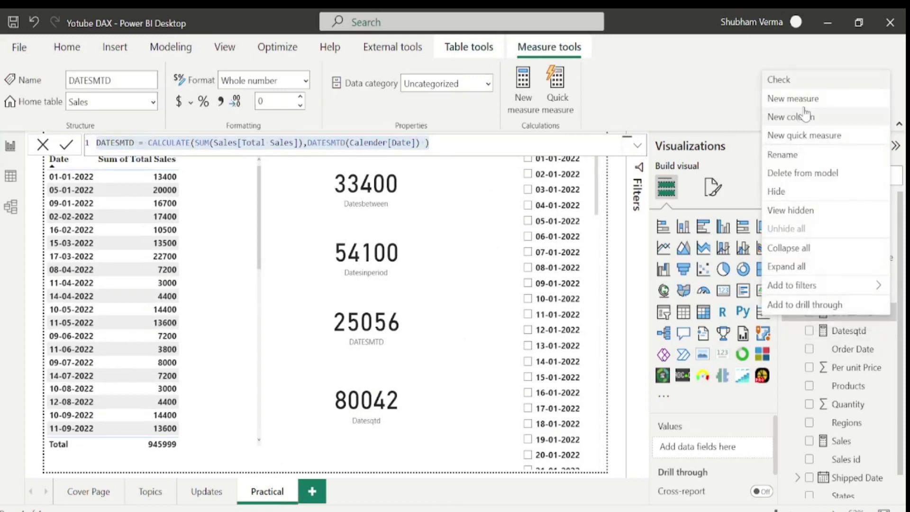
{"action": "left_click", "coordinate": [801, 99]}
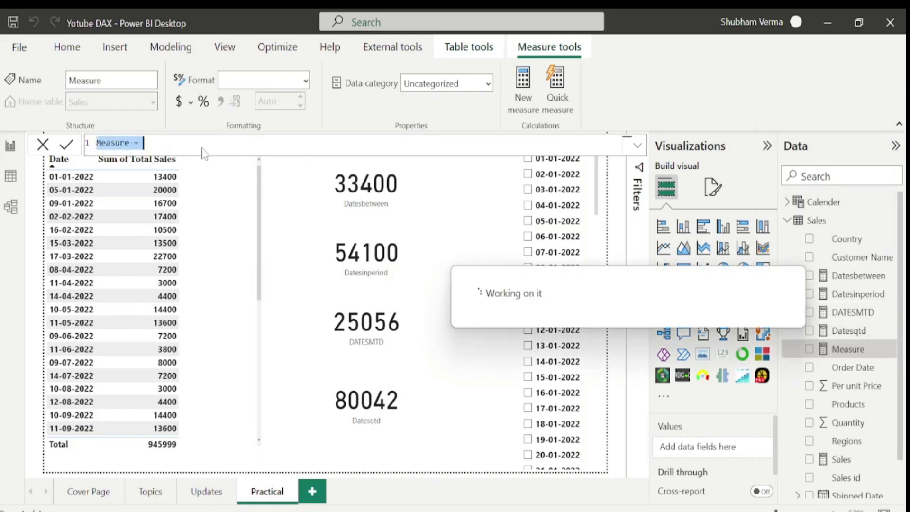
{"action": "key", "text": "ctrl+v"}
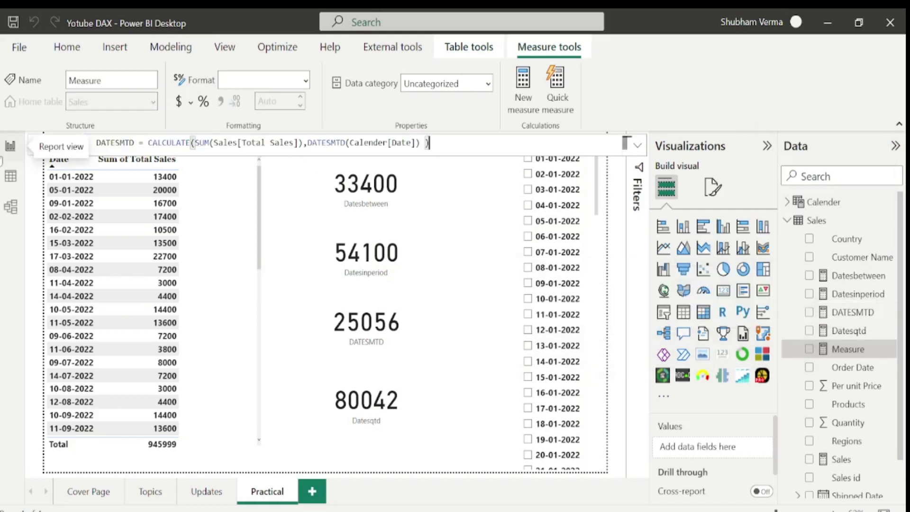
Step: Rename the copied measure DATESYTD, replace its DATESMTD function with DATESYTD on Calender[Date], and commit the formula
{"action": "left_click", "coordinate": [134, 143]}
{"action": "key", "text": "BackSpace"}
{"action": "key", "text": "BackSpace"}
{"action": "key", "text": "BackSpace"}
{"action": "type", "text": "YTD"}
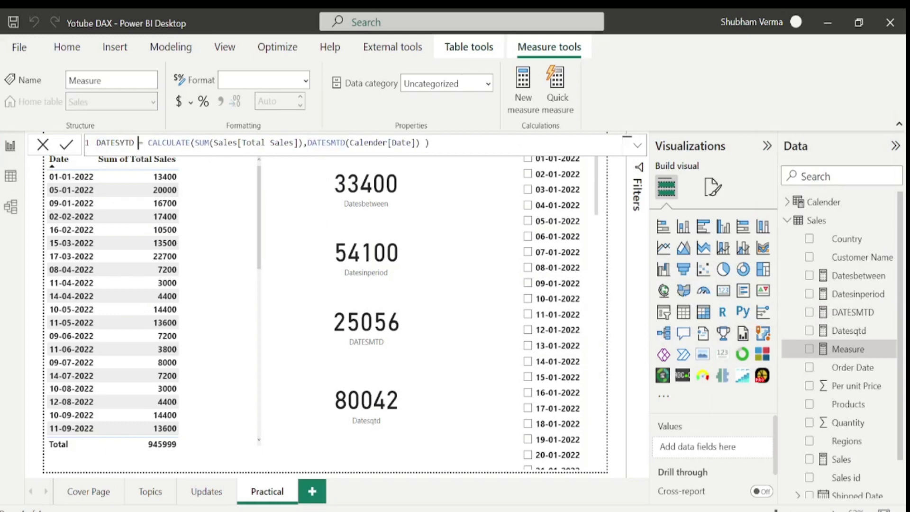
{"action": "left_click", "coordinate": [345, 142]}
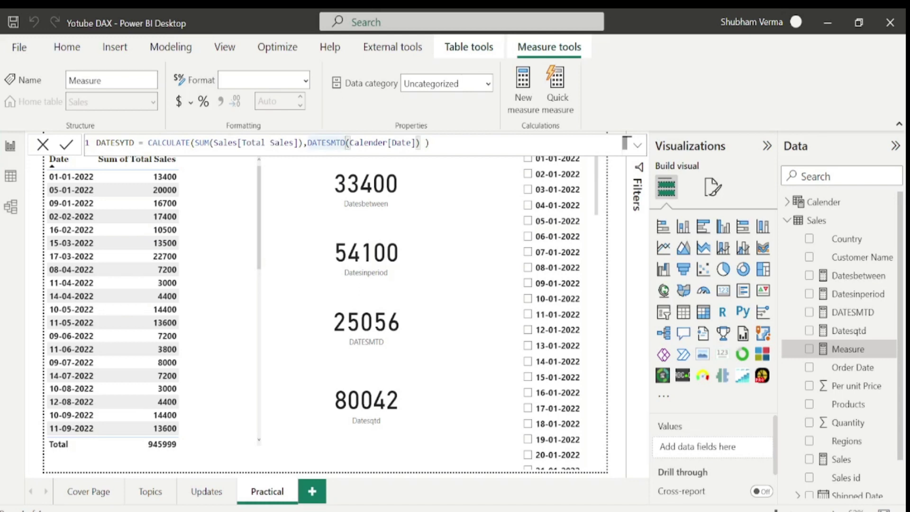
{"action": "key", "text": "BackSpace"}
{"action": "key", "text": "BackSpace"}
{"action": "key", "text": "BackSpace"}
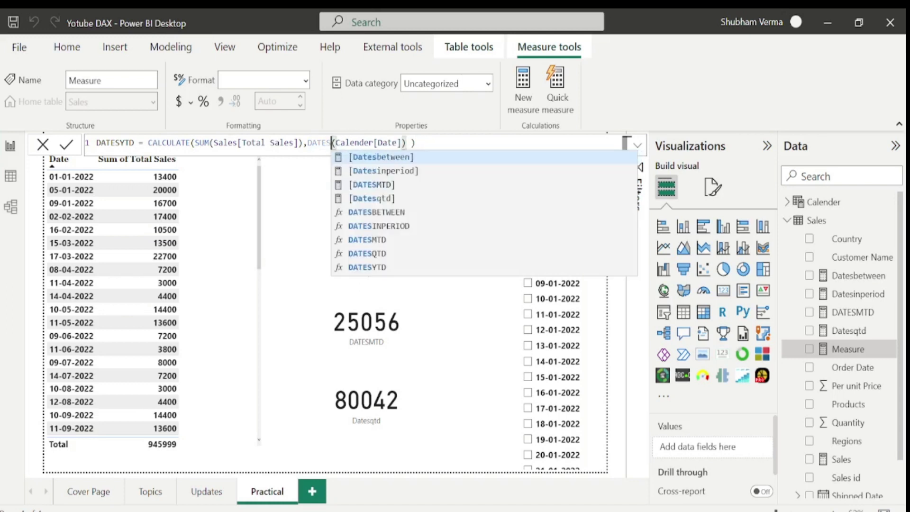
{"action": "type", "text": "YT"}
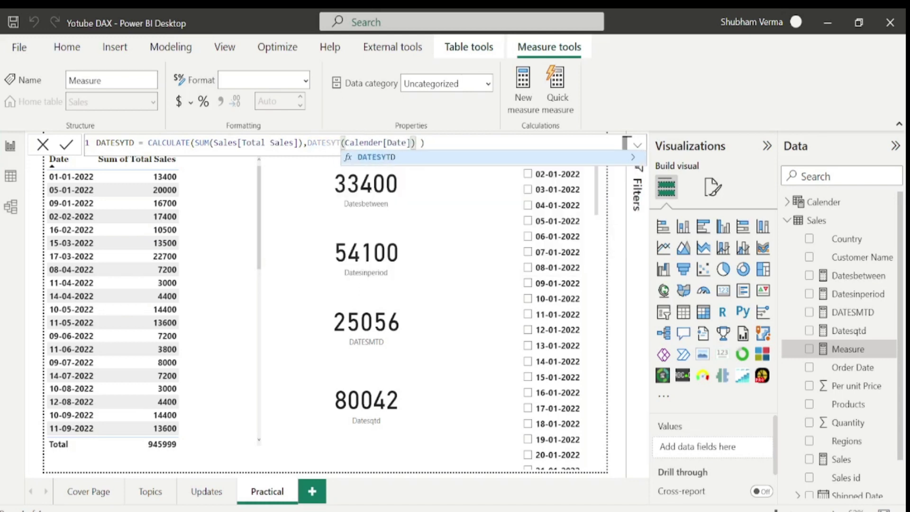
{"action": "type", "text": "D"}
{"action": "left_click", "coordinate": [428, 143]}
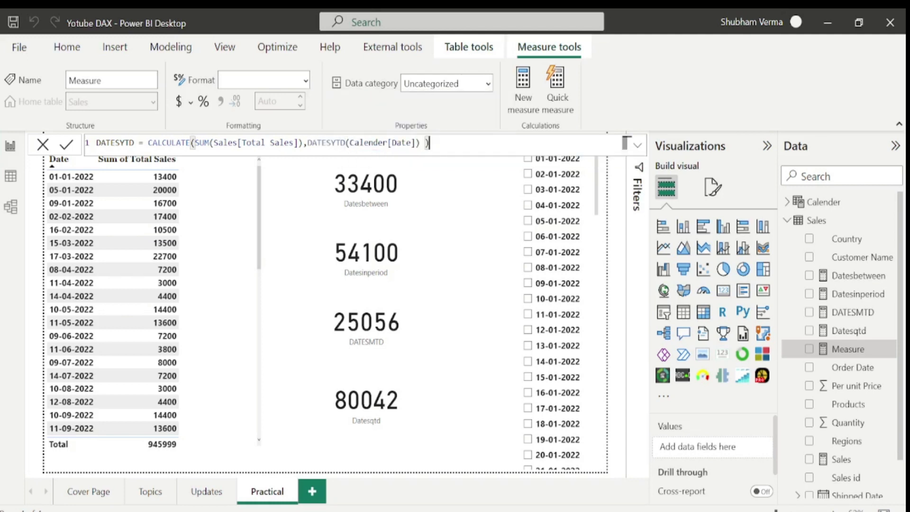
{"action": "key", "text": "Return"}
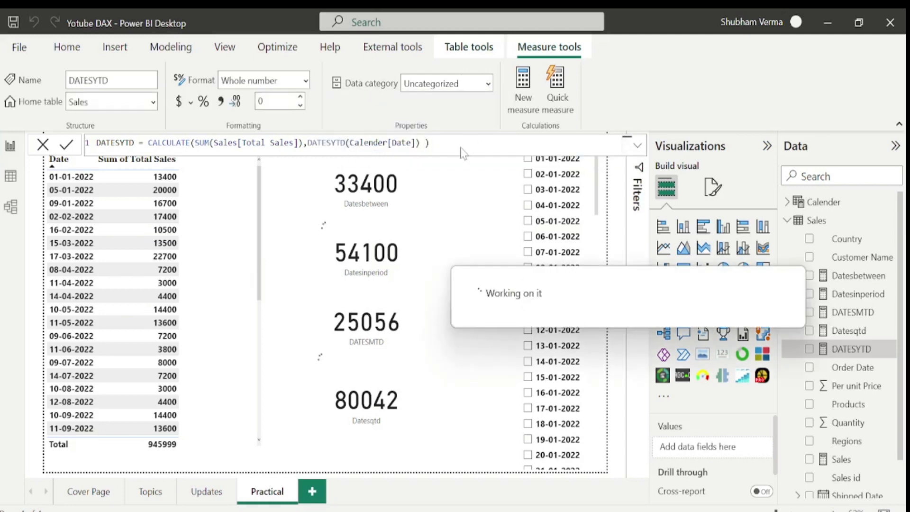
Step: Duplicate the Datesqtd card beside the Datesbetween card and replace its field with the DATESYTD measure
{"action": "left_click", "coordinate": [408, 388]}
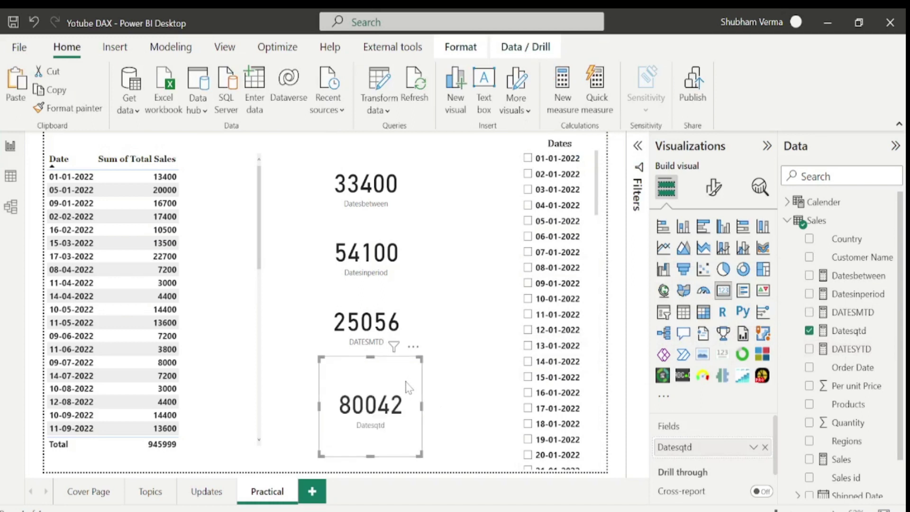
{"action": "left_click_drag", "start_coordinate": [407, 379], "coordinate": [510, 152]}
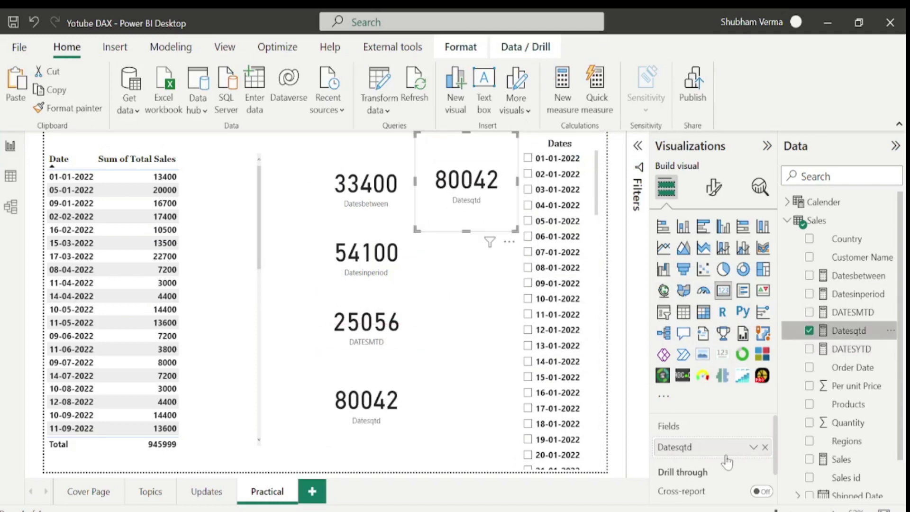
{"action": "left_click", "coordinate": [764, 446]}
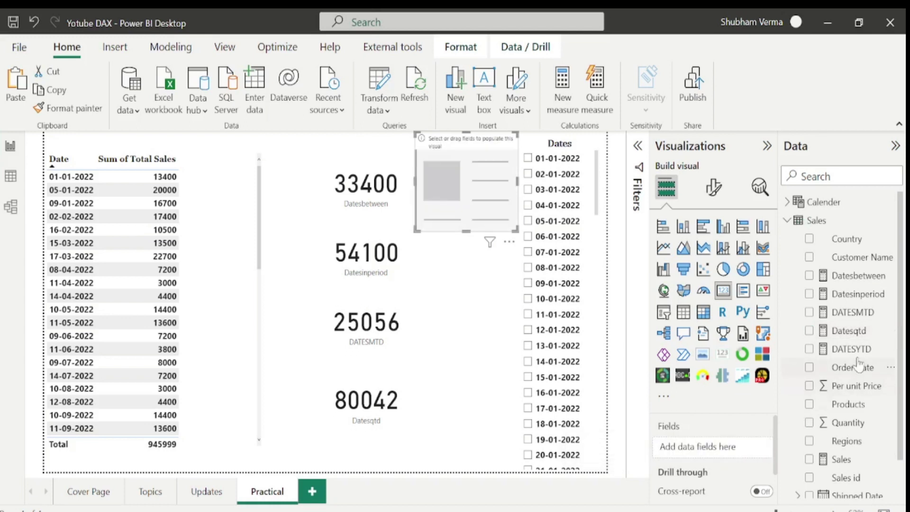
{"action": "left_click_drag", "start_coordinate": [856, 350], "coordinate": [732, 449]}
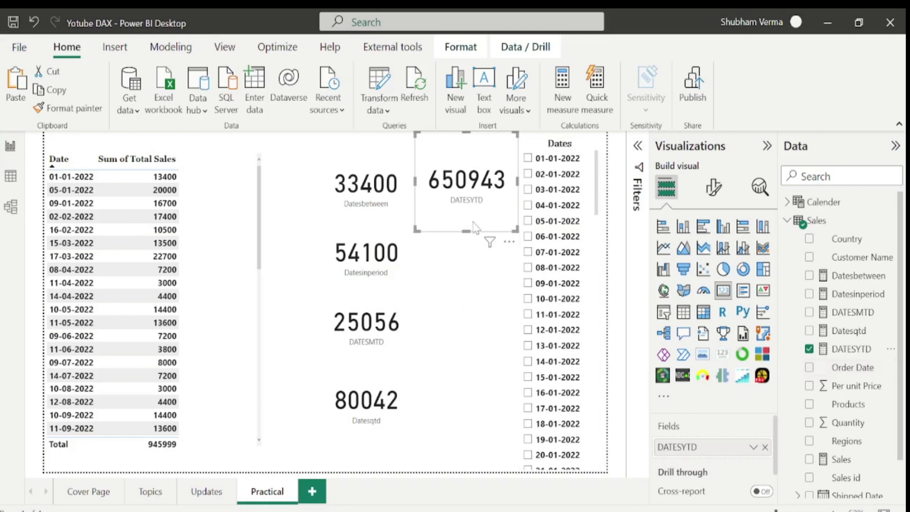
{"action": "left_click", "coordinate": [470, 251]}
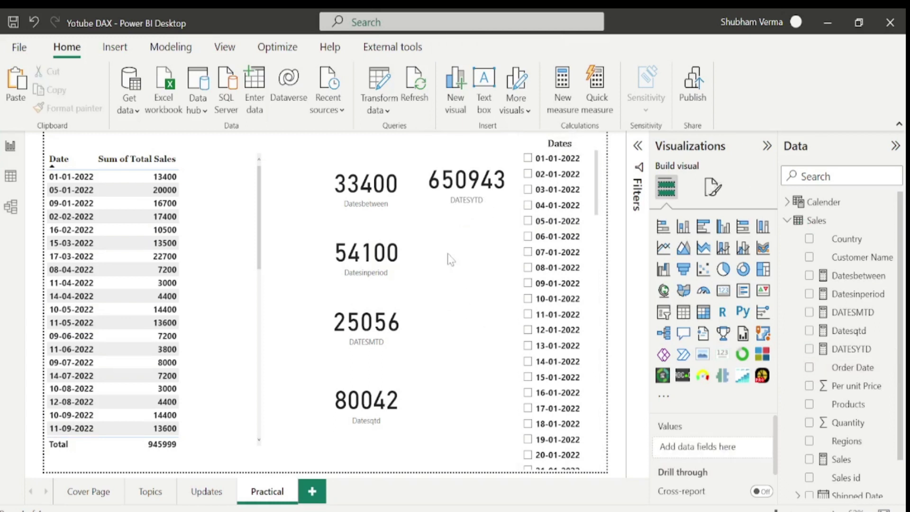
Step: Change the style of the Dates slicer from a vertical list to Between
{"action": "left_click", "coordinate": [581, 161]}
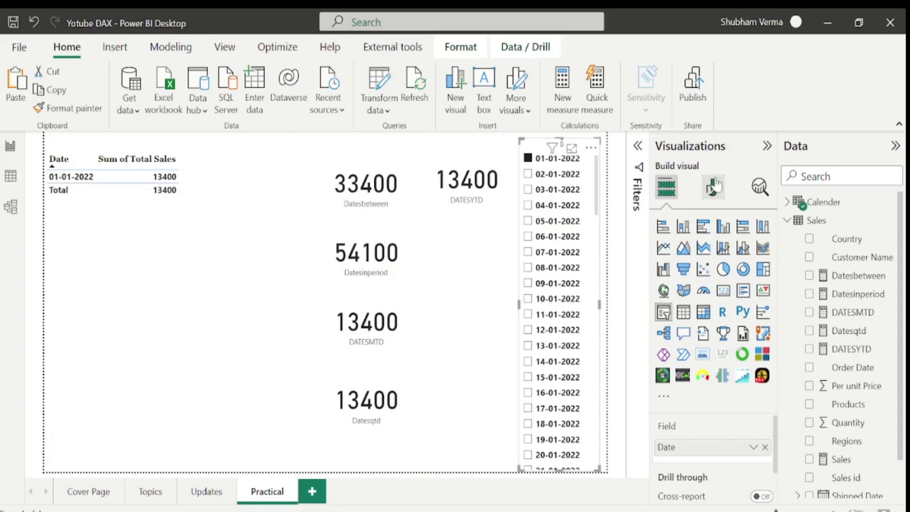
{"action": "left_click", "coordinate": [713, 187]}
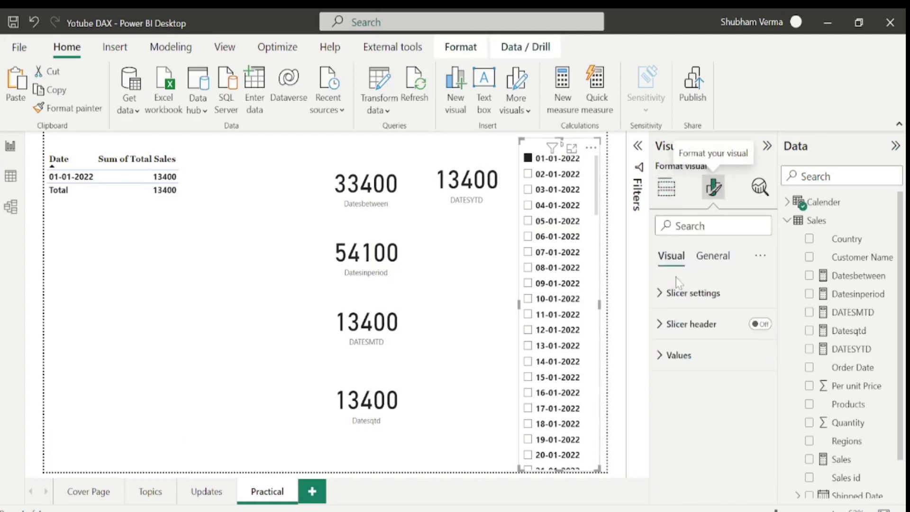
{"action": "left_click", "coordinate": [661, 298]}
{"action": "left_click", "coordinate": [749, 369]}
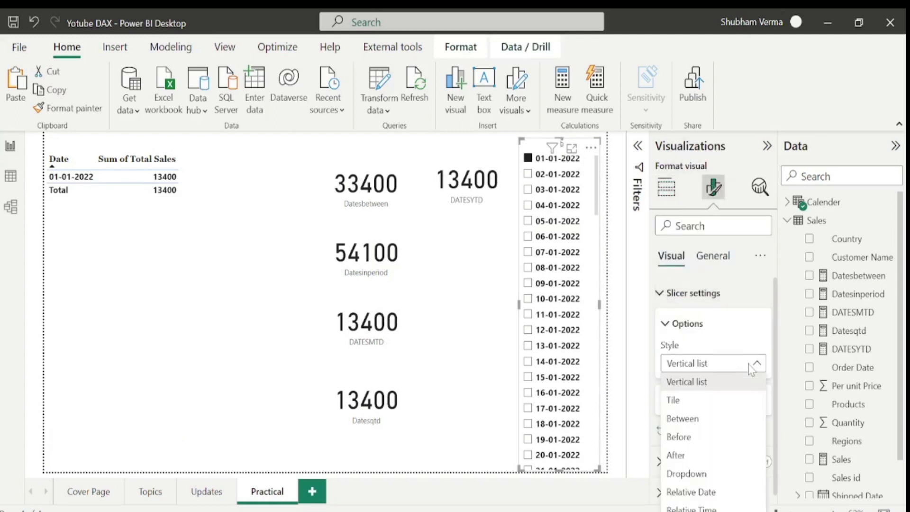
{"action": "left_click", "coordinate": [700, 417]}
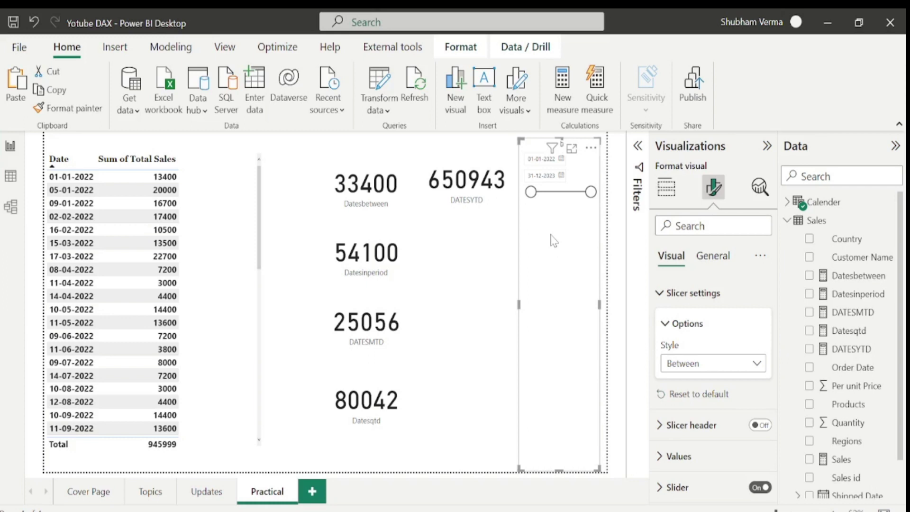
Step: Set the date slicer's start date to 01-01-2023 to compare the table total with the DATESYTD card
{"action": "left_click", "coordinate": [541, 159]}
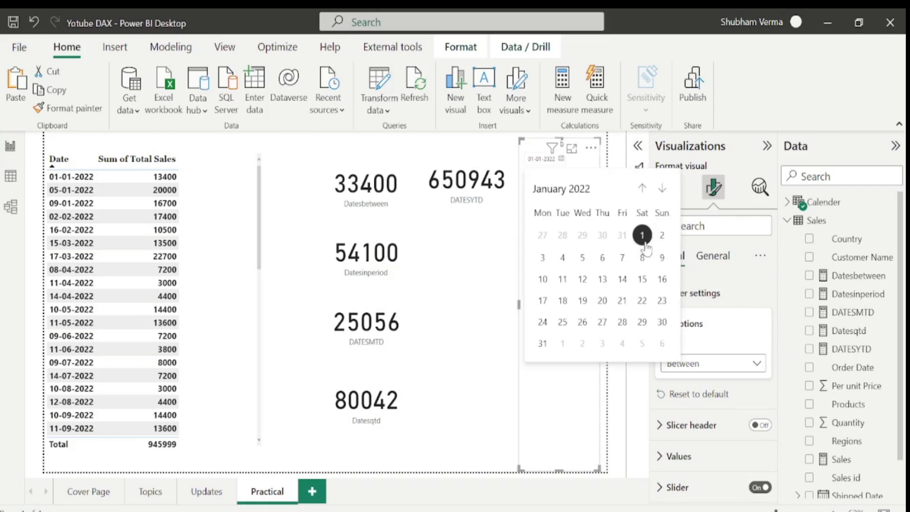
{"action": "scroll", "coordinate": [663, 198], "scroll_direction": "down", "scroll_amount": 11}
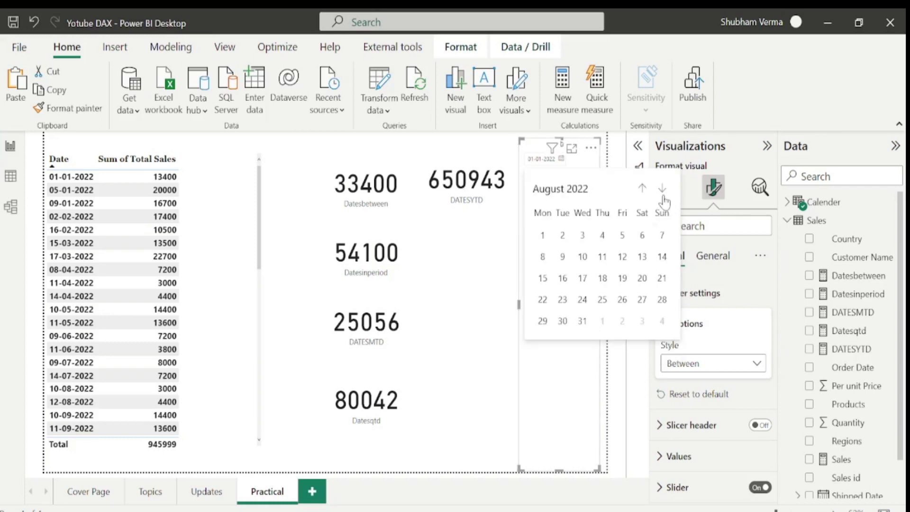
{"action": "left_click", "coordinate": [663, 198]}
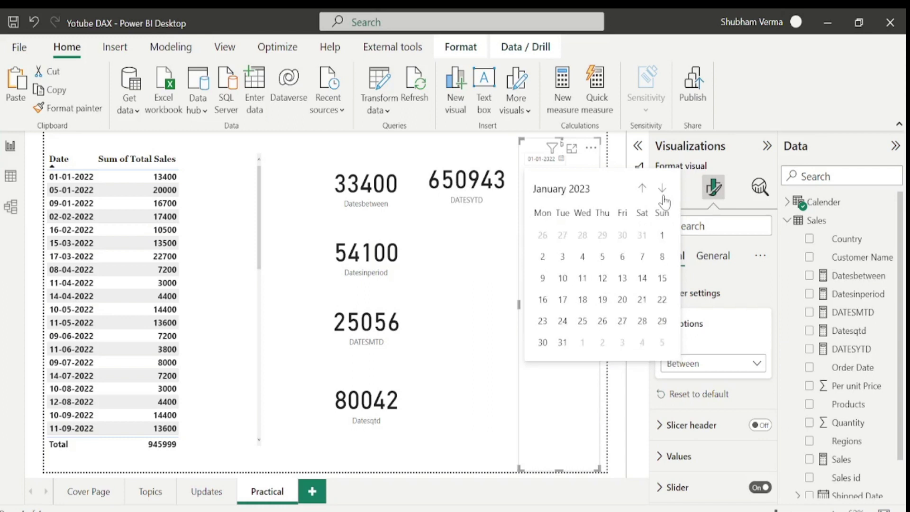
{"action": "left_click", "coordinate": [662, 235]}
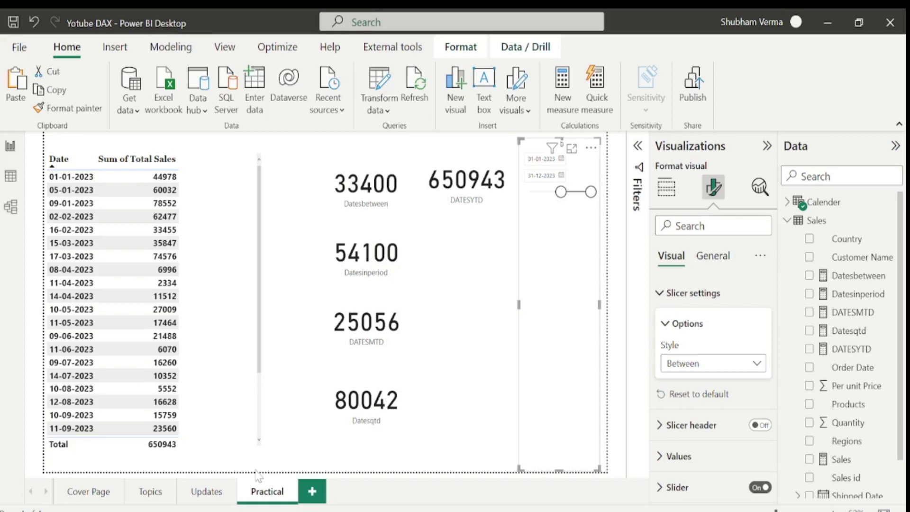
Step: Switch to the browser and view the course's YouTube channel with its popular videos and the Power bi Jobs and Free Learning Telegram group
{"action": "left_click", "coordinate": [150, 490]}
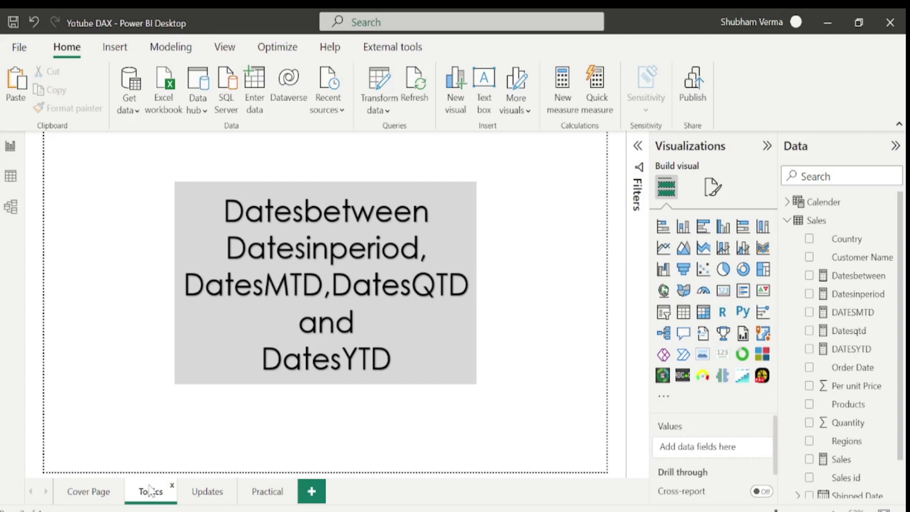
{"action": "key", "text": "alt+Tab"}
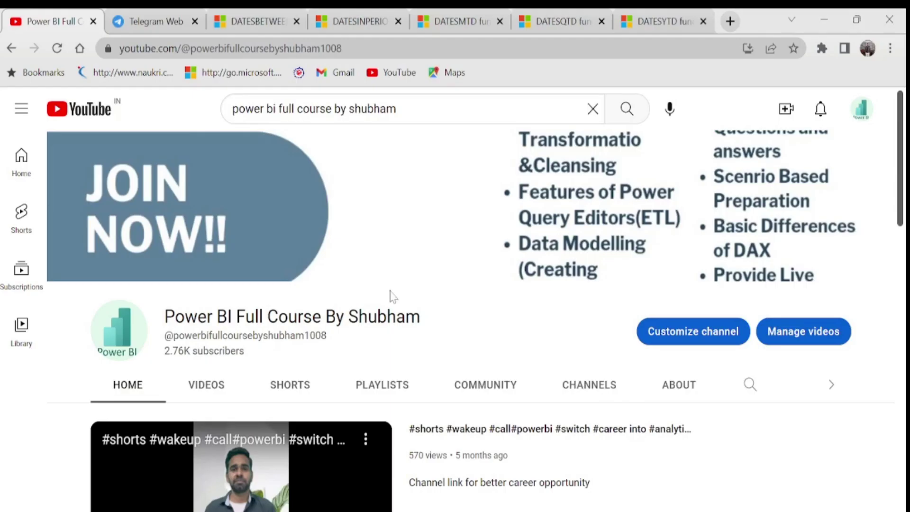
{"action": "left_click_drag", "start_coordinate": [424, 315], "coordinate": [164, 316]}
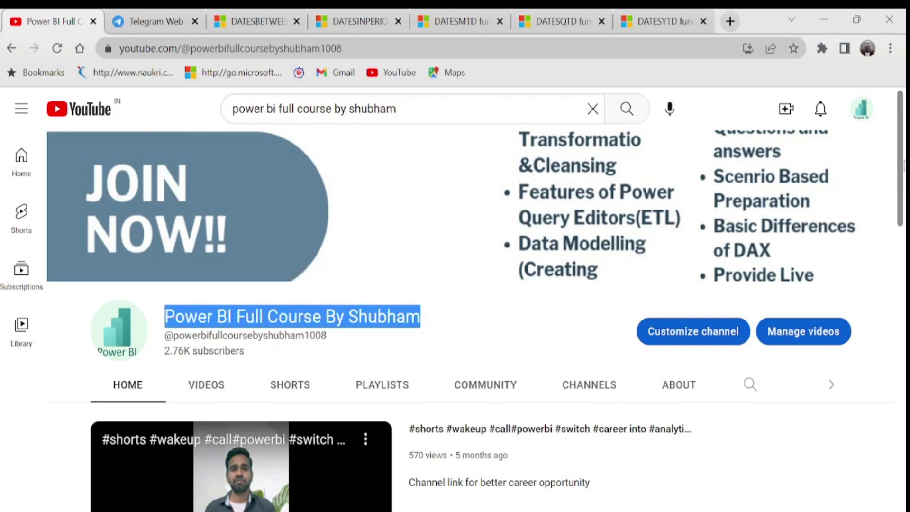
{"action": "scroll", "coordinate": [474, 284], "scroll_direction": "down", "scroll_amount": 10}
{"action": "scroll", "coordinate": [474, 332], "scroll_direction": "down", "scroll_amount": 7}
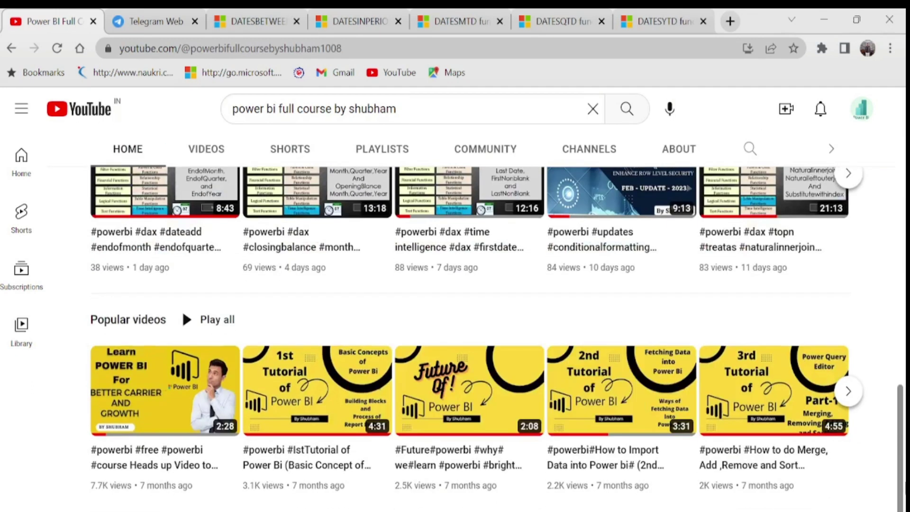
{"action": "left_click", "coordinate": [848, 391]}
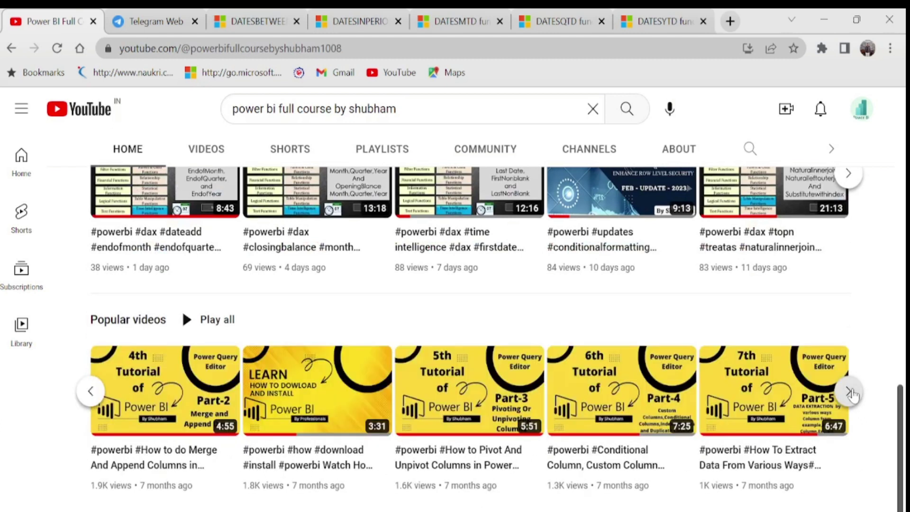
{"action": "key", "text": "Home"}
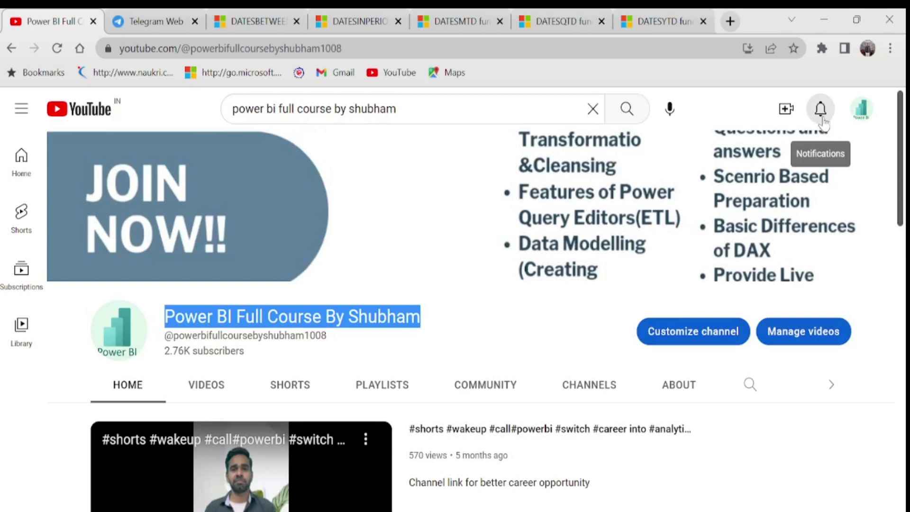
{"action": "left_click", "coordinate": [167, 17]}
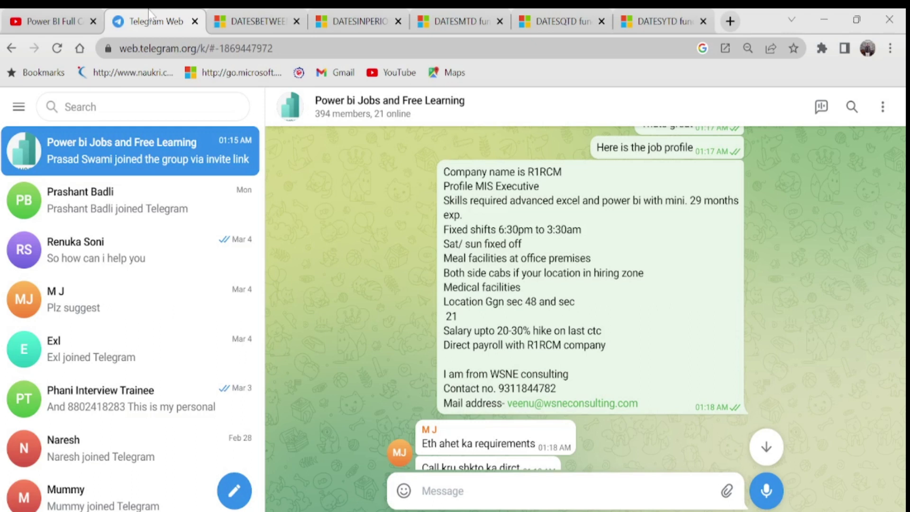
{"action": "left_click", "coordinate": [86, 14]}
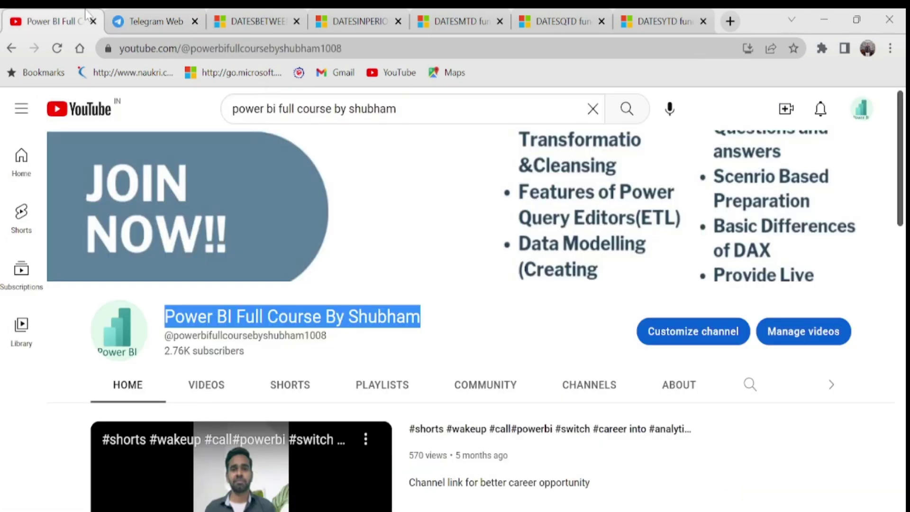